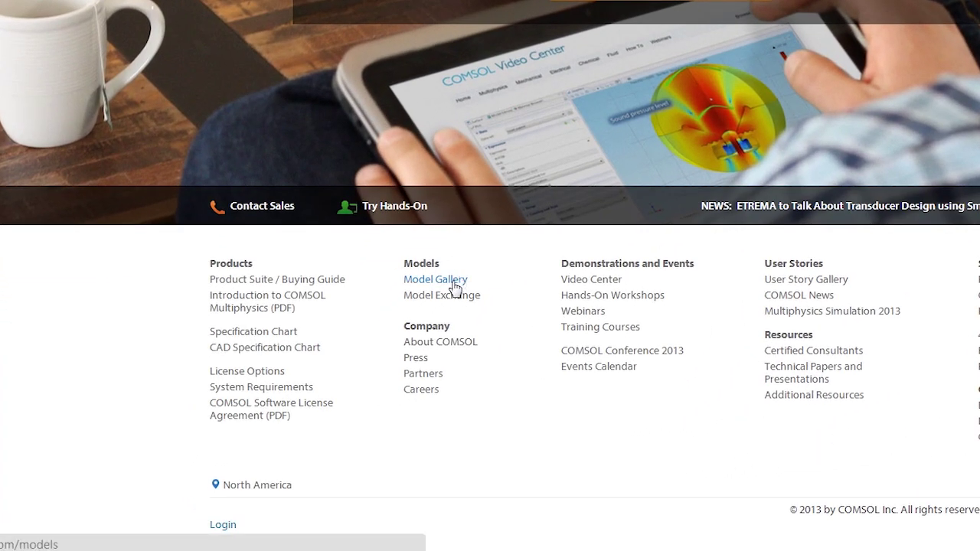
# Search the COMSOL Model Gallery for "shell and tube" and open the Shell-and-Tube Heat Exchanger entry
pyautogui.click(435, 279)
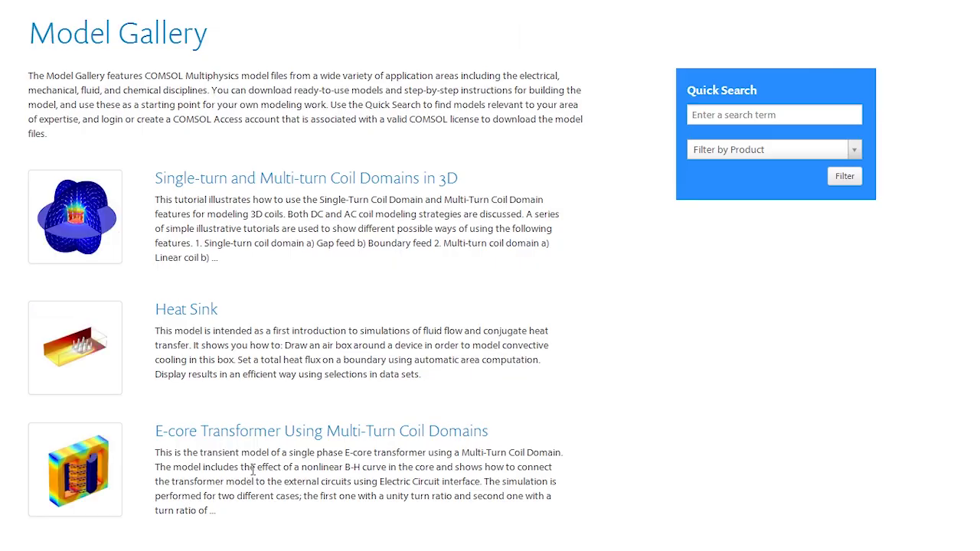
pyautogui.write('shel')
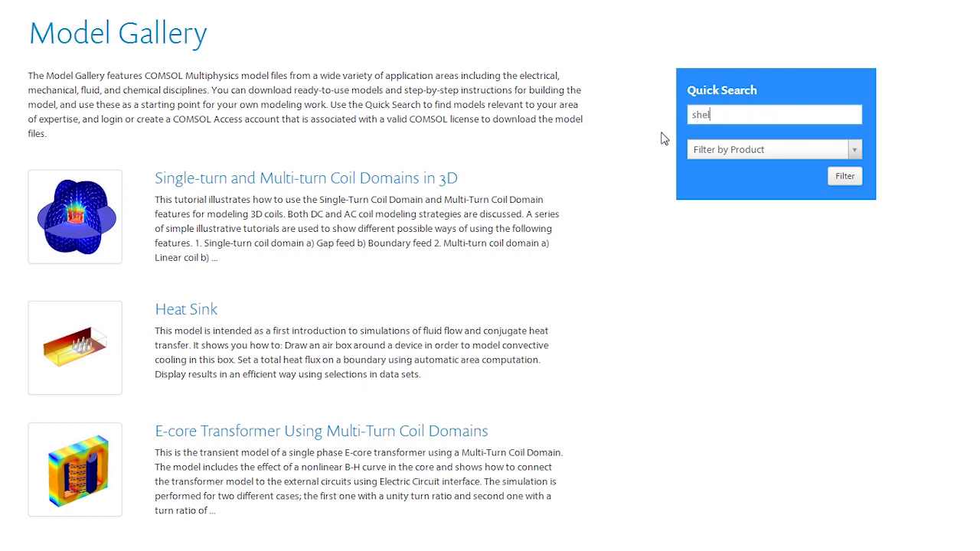
pyautogui.write('l and tube')
pyautogui.press('Return')
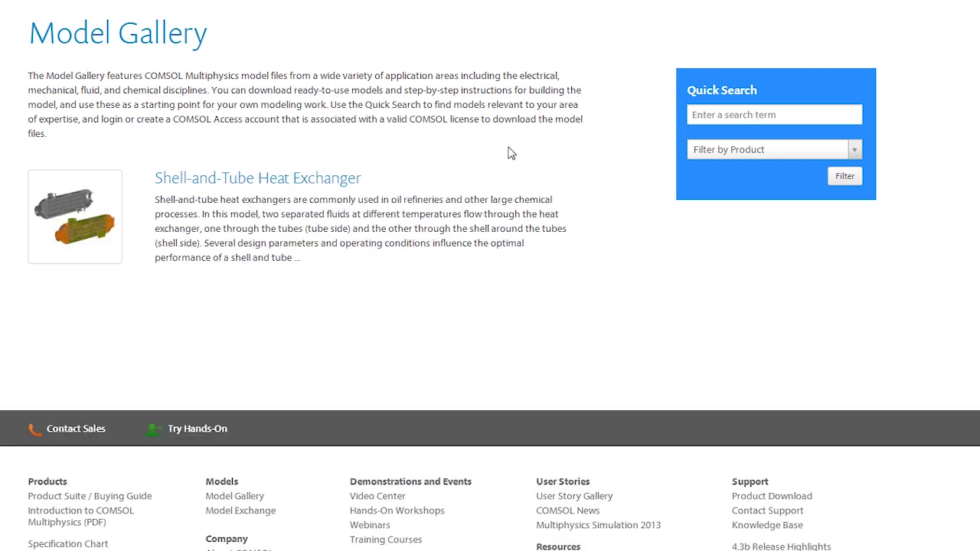
pyautogui.click(295, 179)
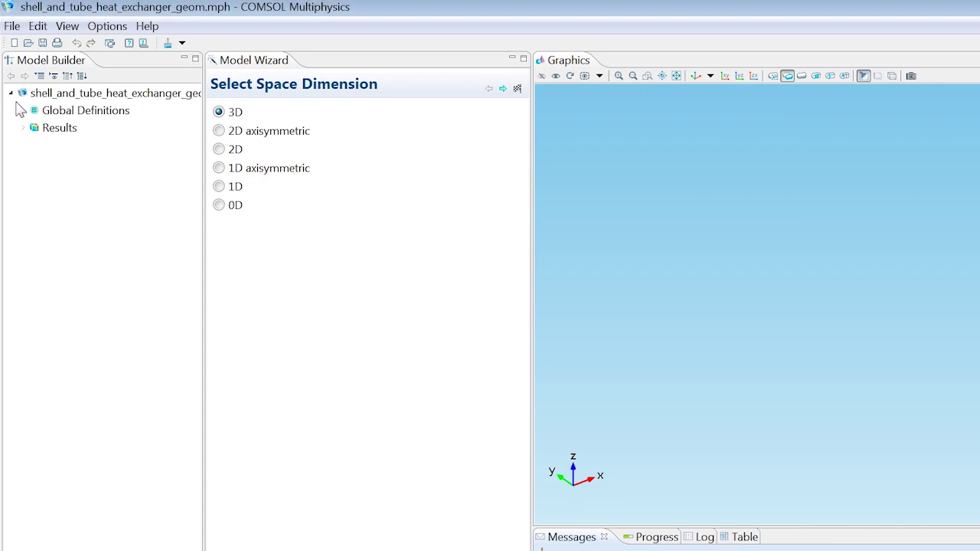
# Switch to COMSOL Multiphysics and open the "shell and tube heat exchanger geom" model from the Heat Transfer Module's Heat Exchangers library
pyautogui.click(66, 28)
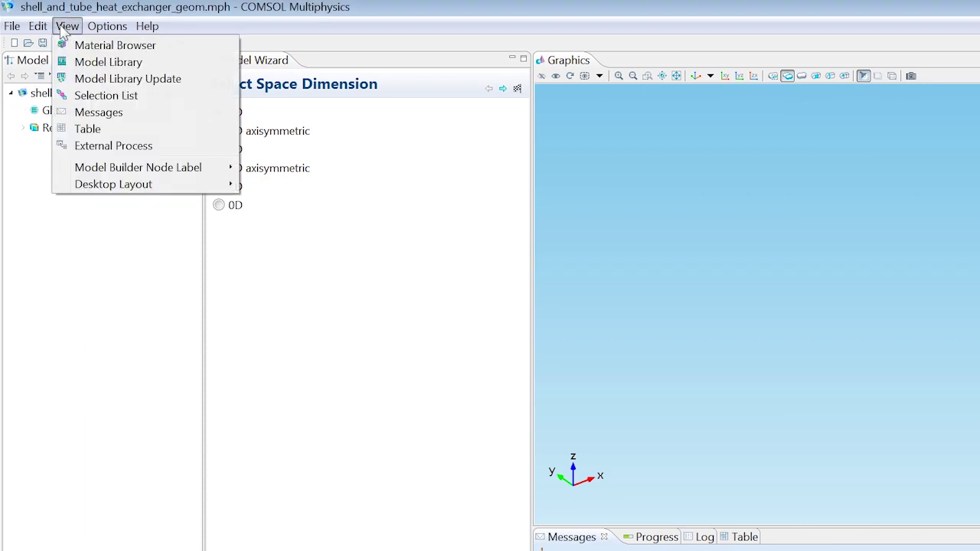
pyautogui.click(83, 62)
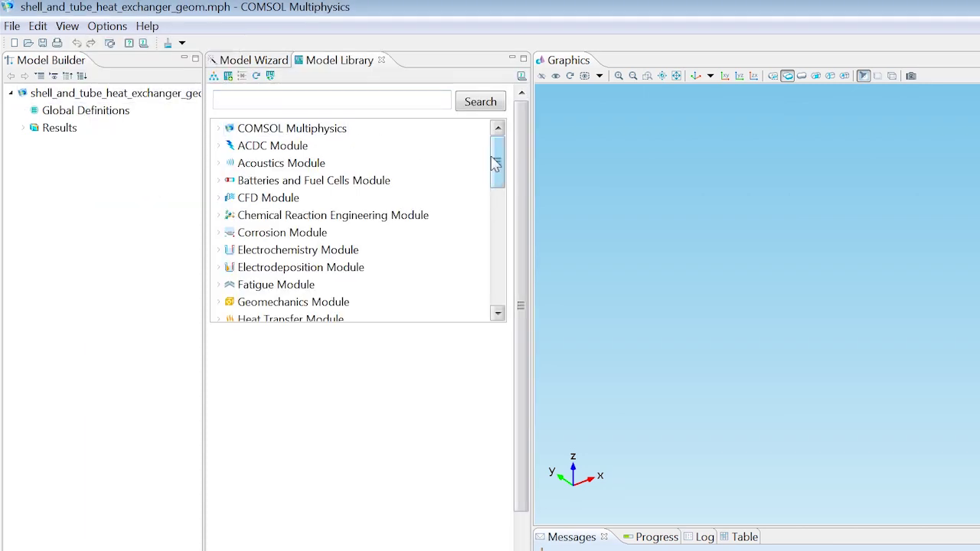
pyautogui.moveTo(495, 161); pyautogui.dragTo(495, 201)
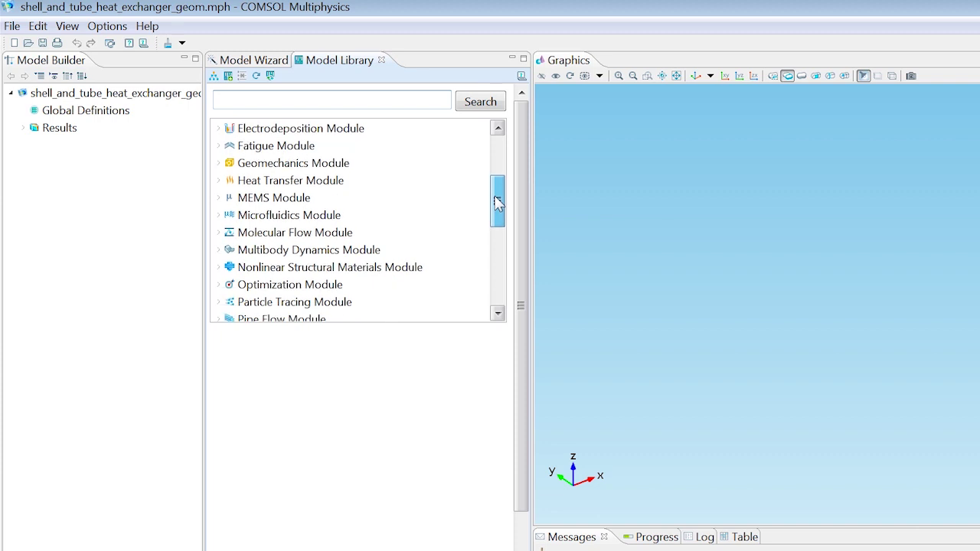
pyautogui.click(220, 180)
pyautogui.click(232, 164)
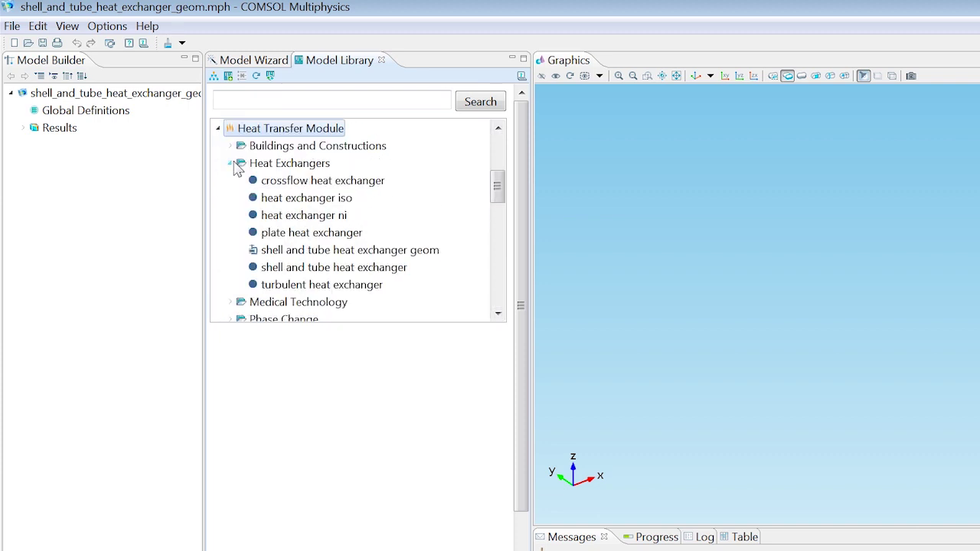
pyautogui.click(287, 252)
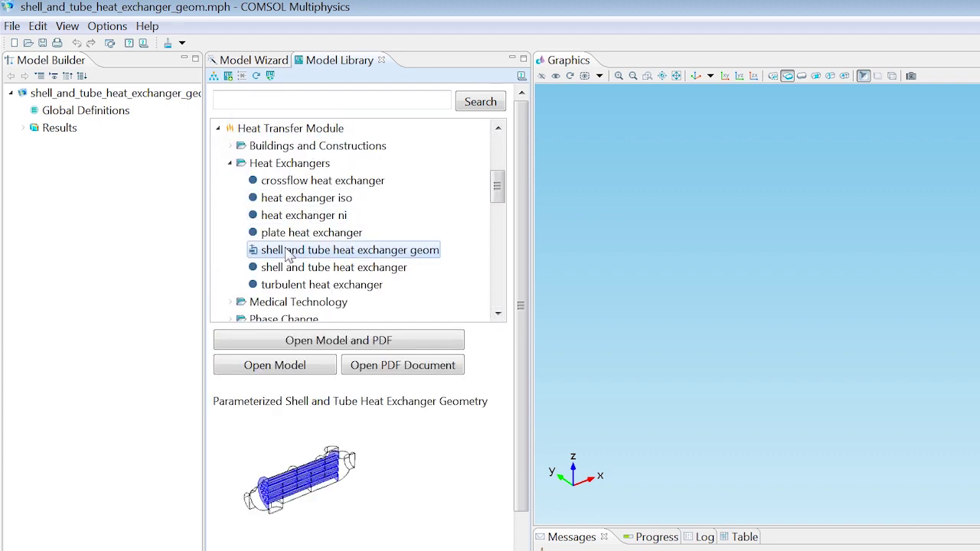
pyautogui.click(282, 368)
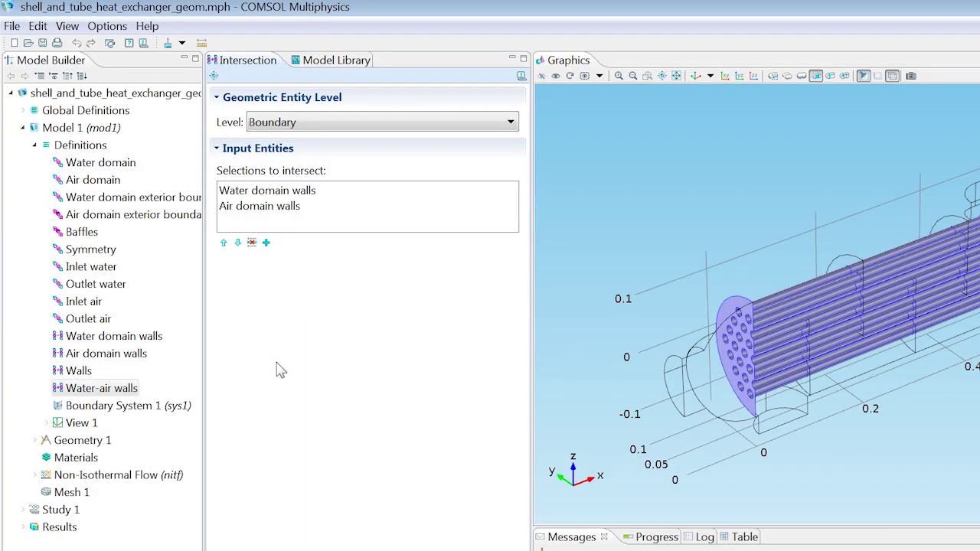
# Add the built-in Air material to the model
pyautogui.rightClick(76, 458)
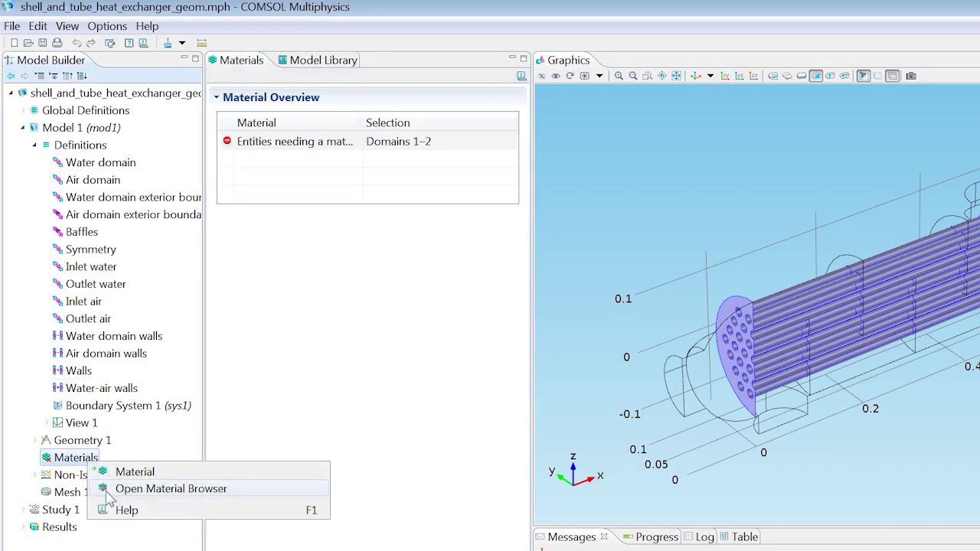
pyautogui.click(170, 488)
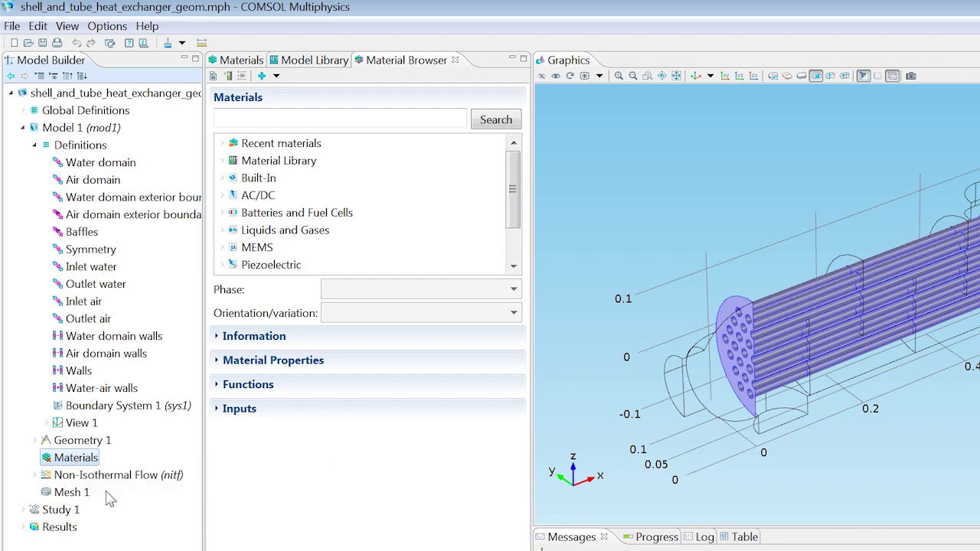
pyautogui.click(223, 177)
pyautogui.click(259, 163)
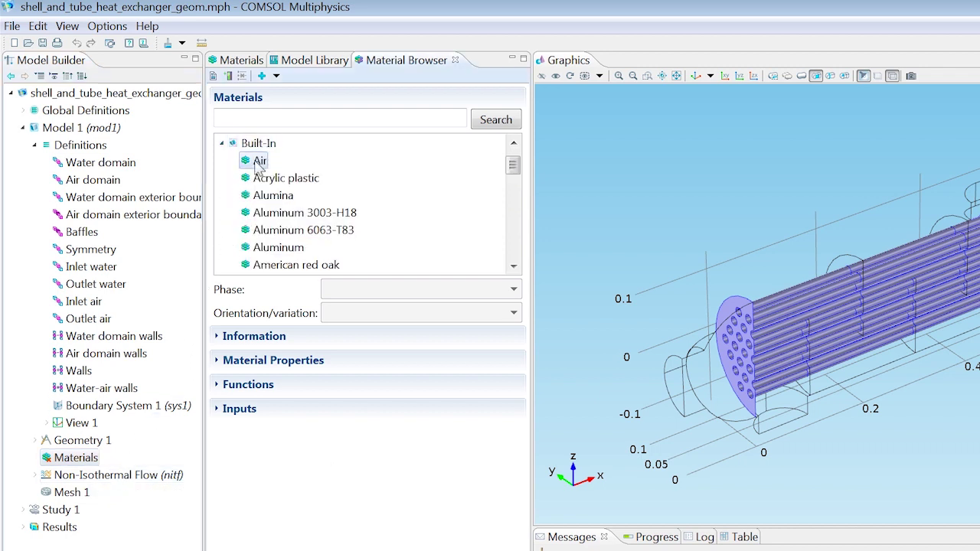
pyautogui.rightClick(259, 165)
pyautogui.click(266, 170)
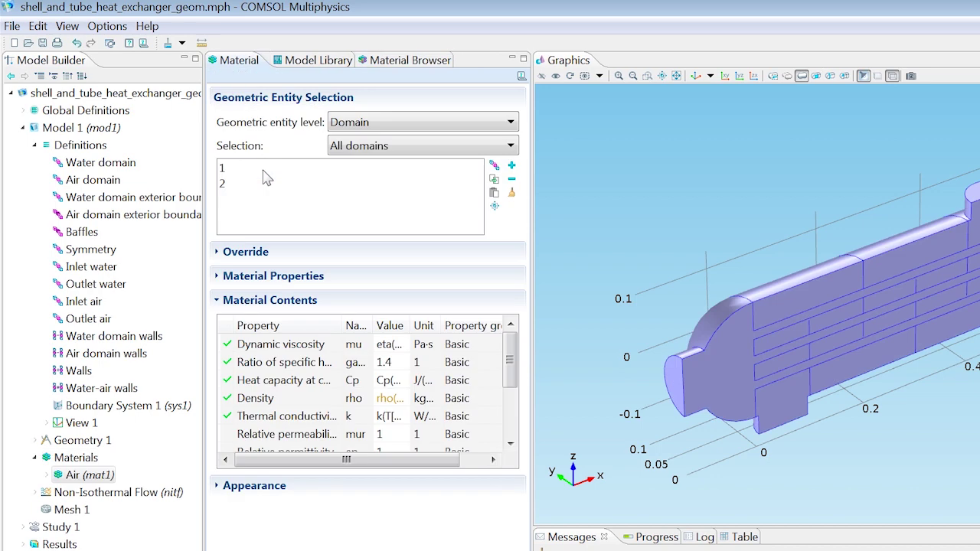
# Add the built-in Water, liquid material and assign it to the Water domain selection
pyautogui.click(76, 457)
pyautogui.rightClick(70, 458)
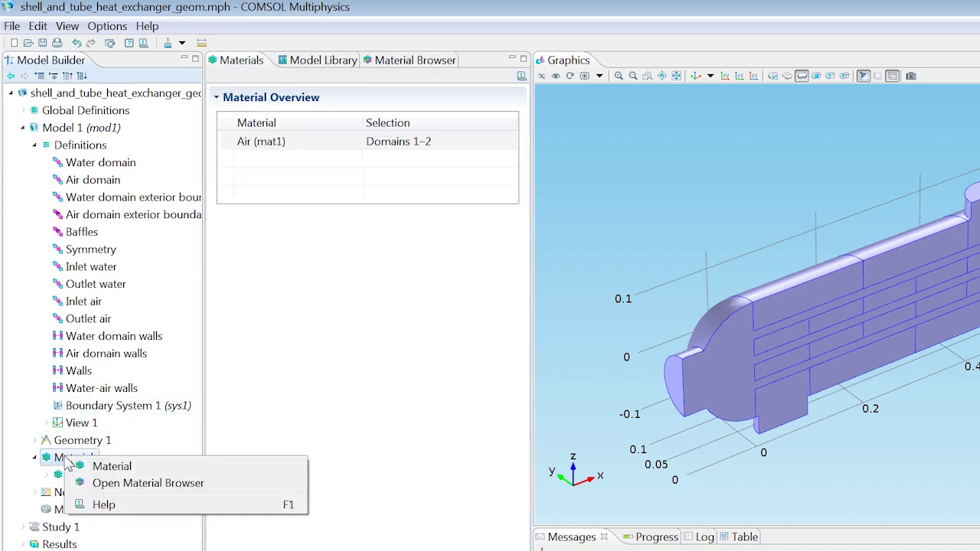
pyautogui.click(92, 484)
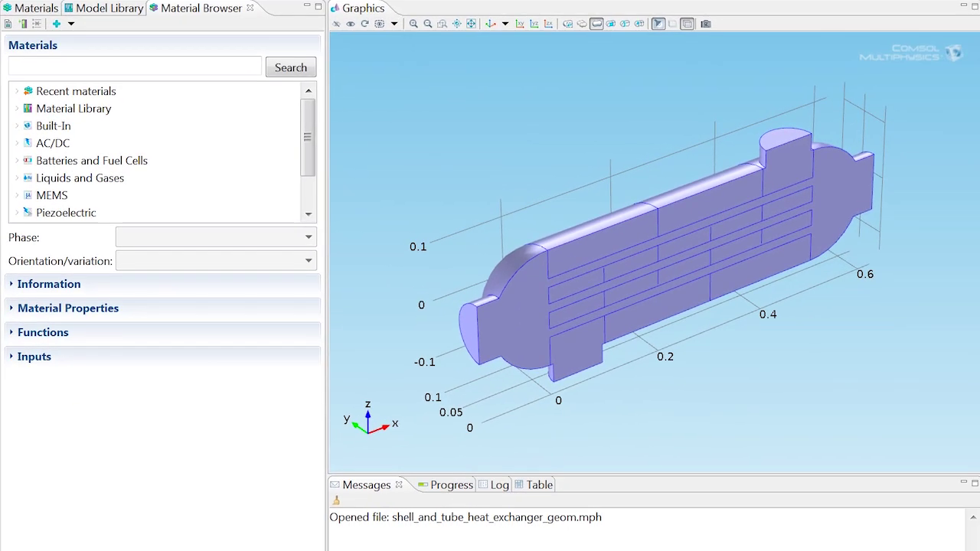
pyautogui.click(17, 126)
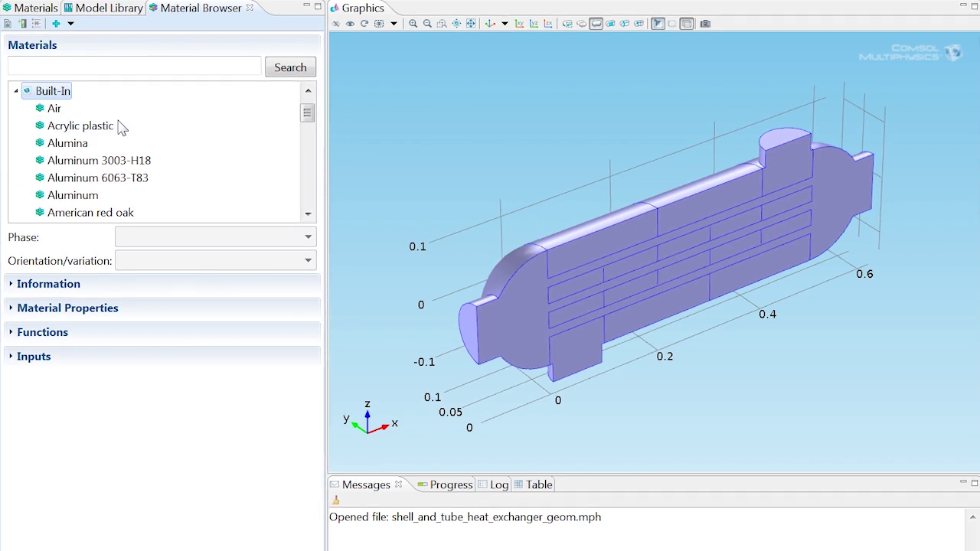
pyautogui.moveTo(306, 115); pyautogui.dragTo(306, 182)
pyautogui.click(83, 178)
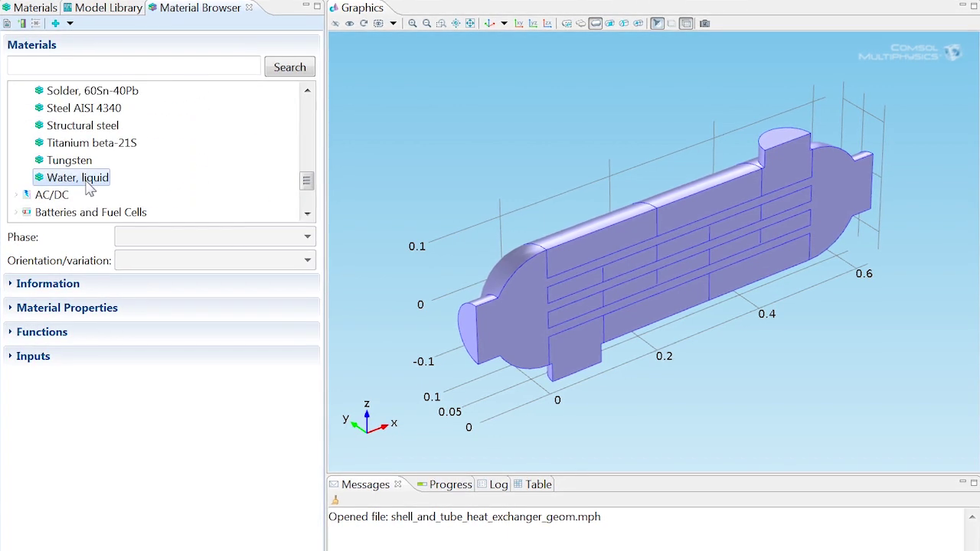
pyautogui.rightClick(87, 183)
pyautogui.click(94, 190)
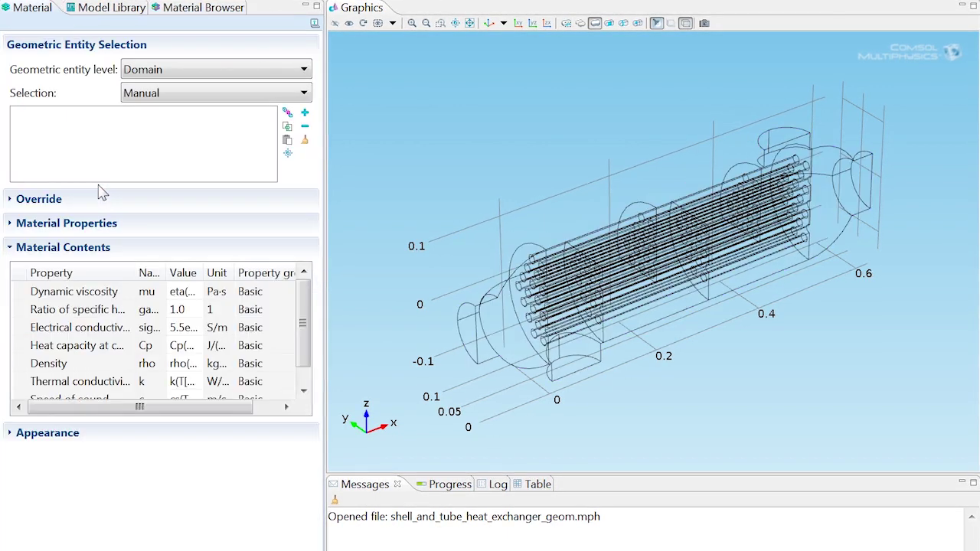
pyautogui.click(153, 95)
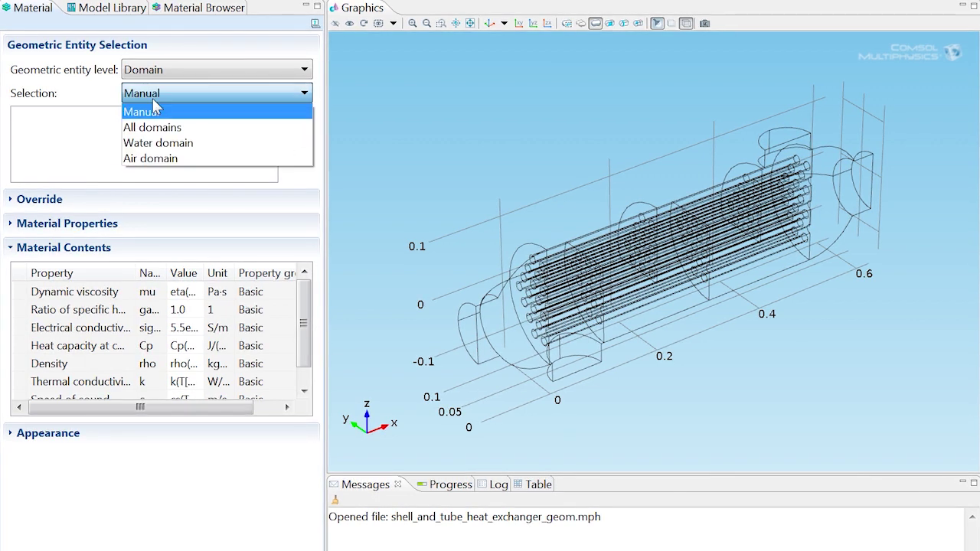
pyautogui.click(157, 143)
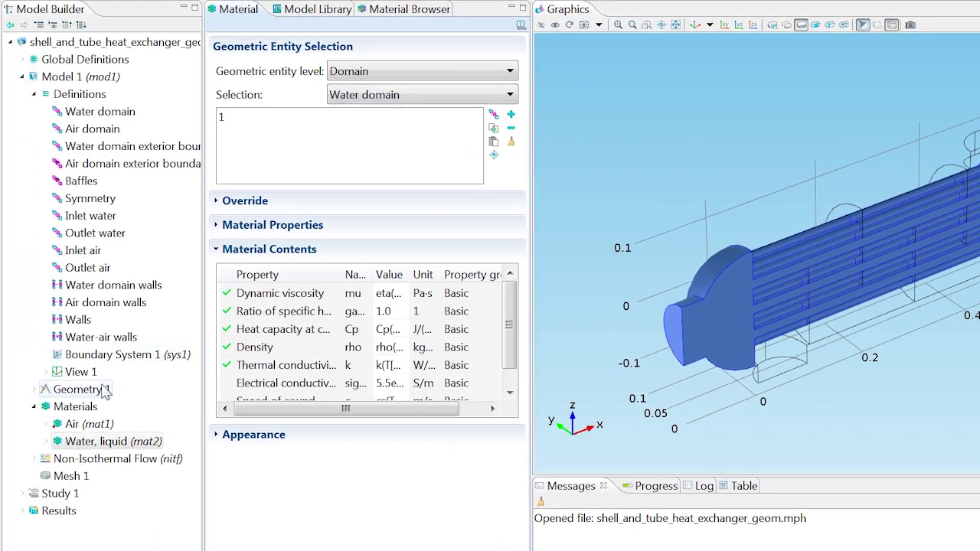
# Add the built-in Structural steel material to the model
pyautogui.rightClick(76, 406)
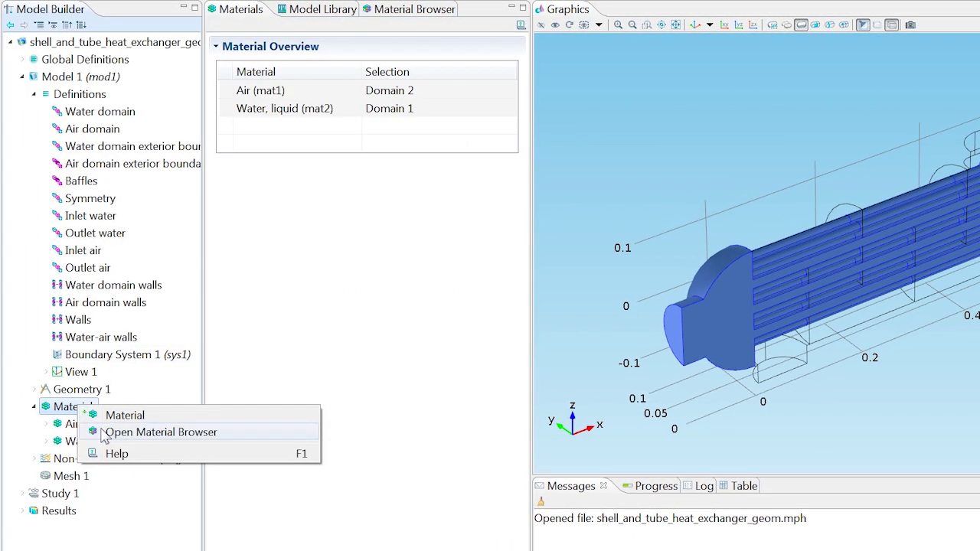
pyautogui.click(91, 431)
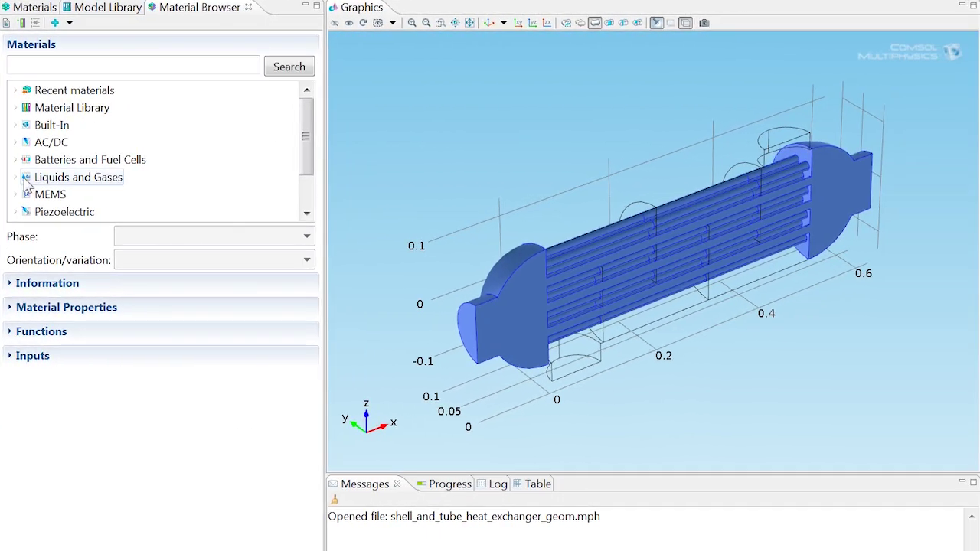
pyautogui.doubleClick(25, 127)
pyautogui.moveTo(306, 120); pyautogui.dragTo(300, 179)
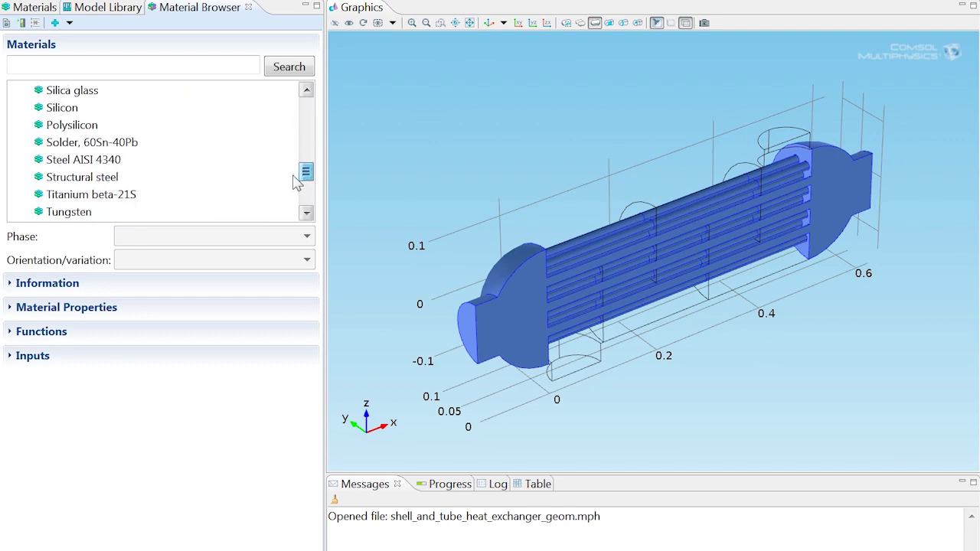
pyautogui.rightClick(114, 181)
pyautogui.click(117, 185)
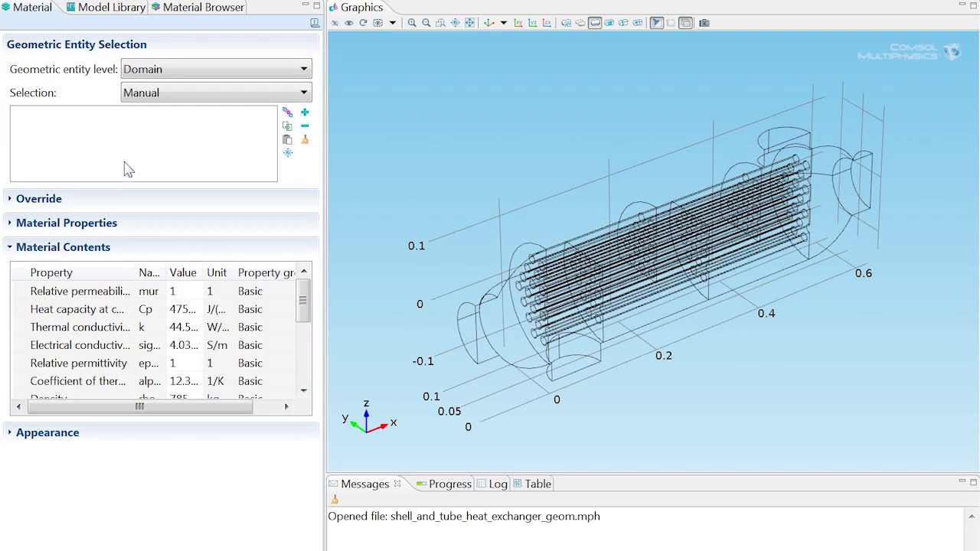
# Apply the structural steel at the Boundary level to the Walls selection
pyautogui.click(175, 72)
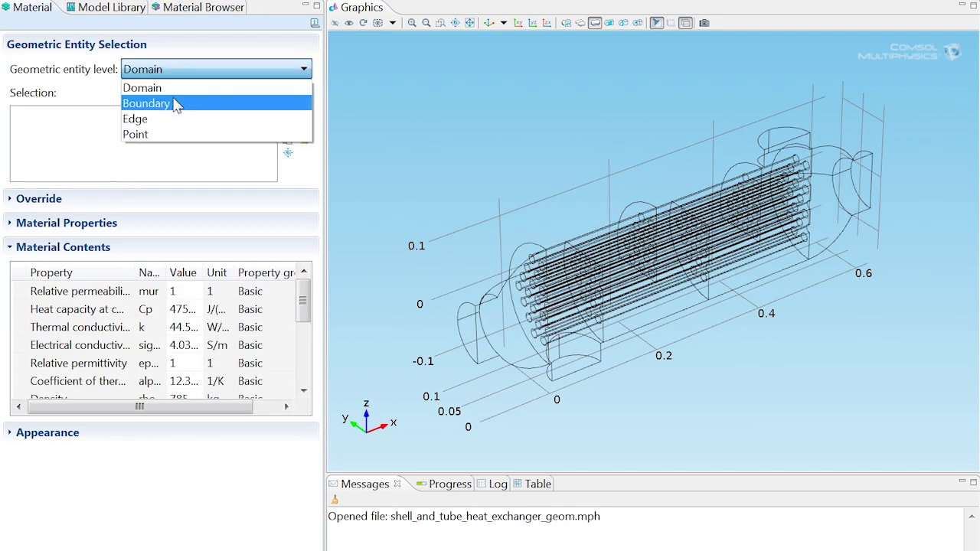
pyautogui.click(175, 111)
pyautogui.click(177, 92)
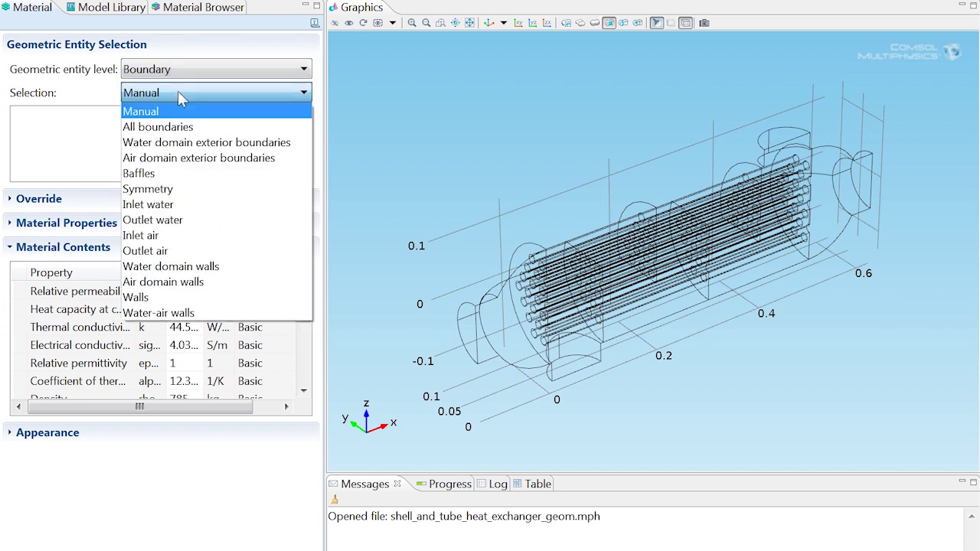
pyautogui.click(136, 297)
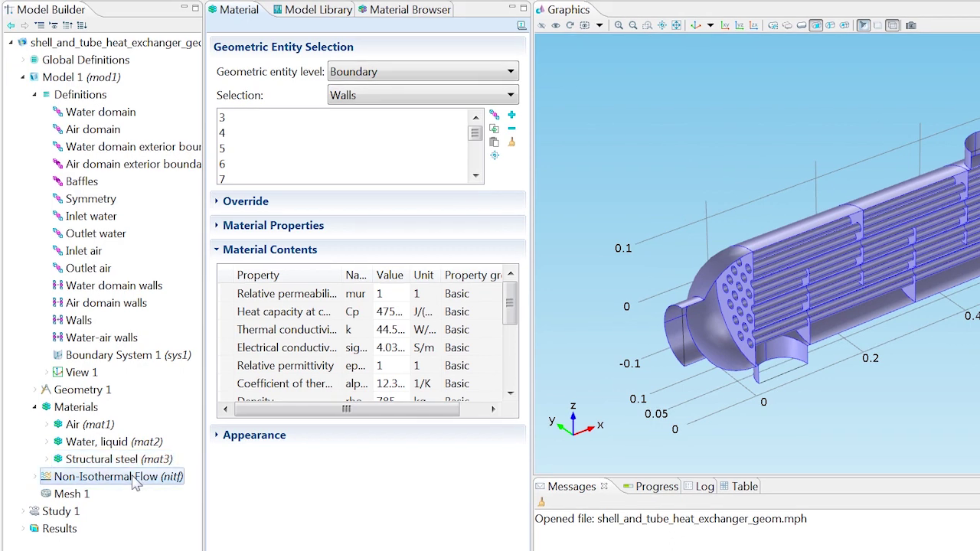
# Add a turbulent flow Inlet to Non-Isothermal Flow on the Inlet water boundary, with a normal inflow velocity of u_water
pyautogui.click(136, 479)
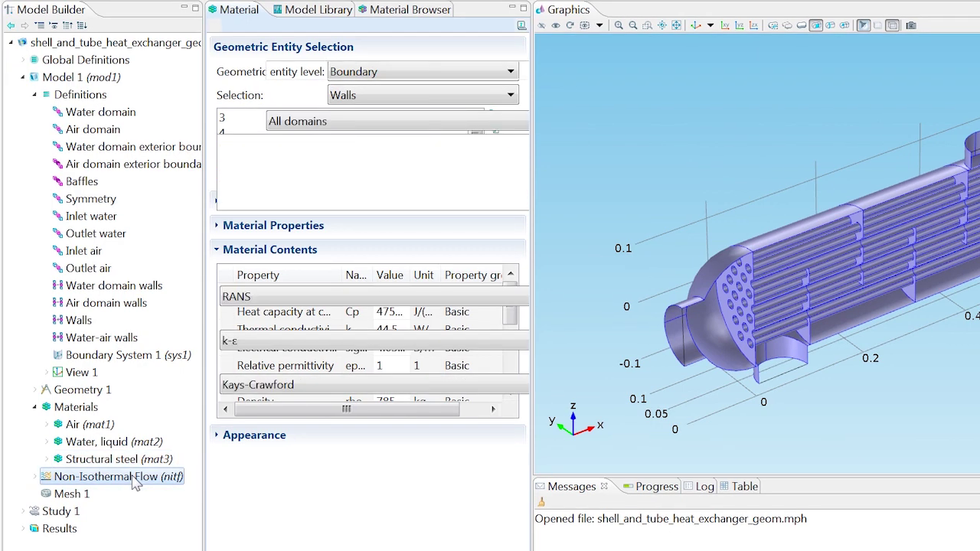
pyautogui.rightClick(135, 479)
pyautogui.moveTo(222, 269)
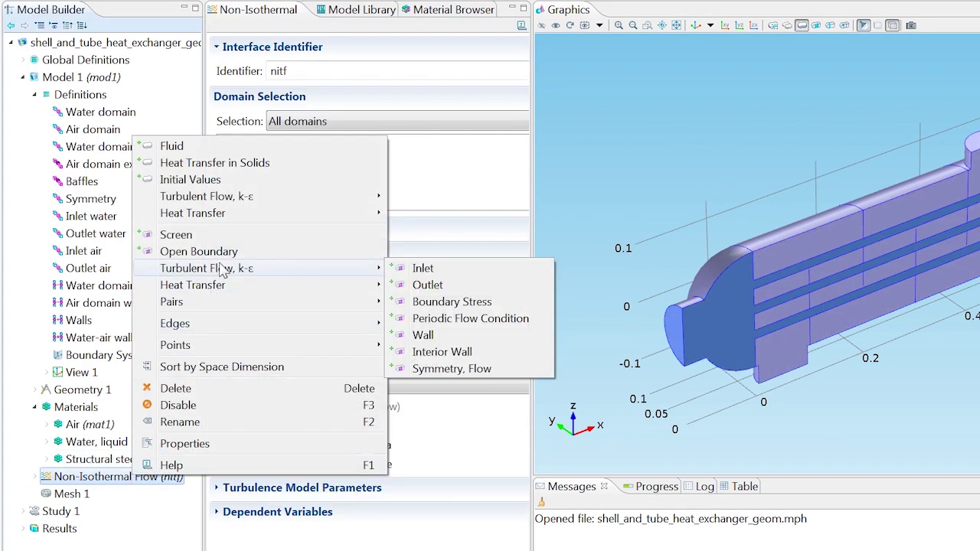
pyautogui.click(422, 269)
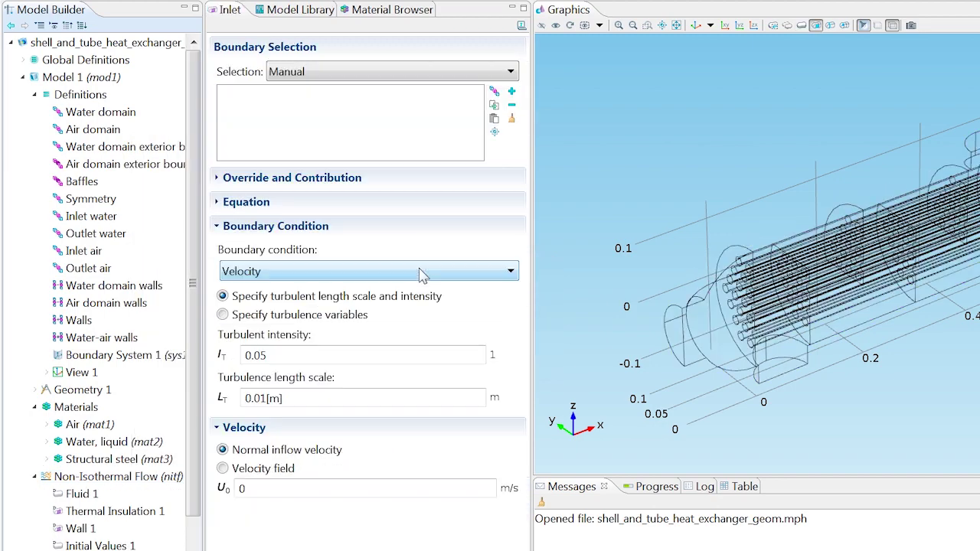
pyautogui.click(423, 68)
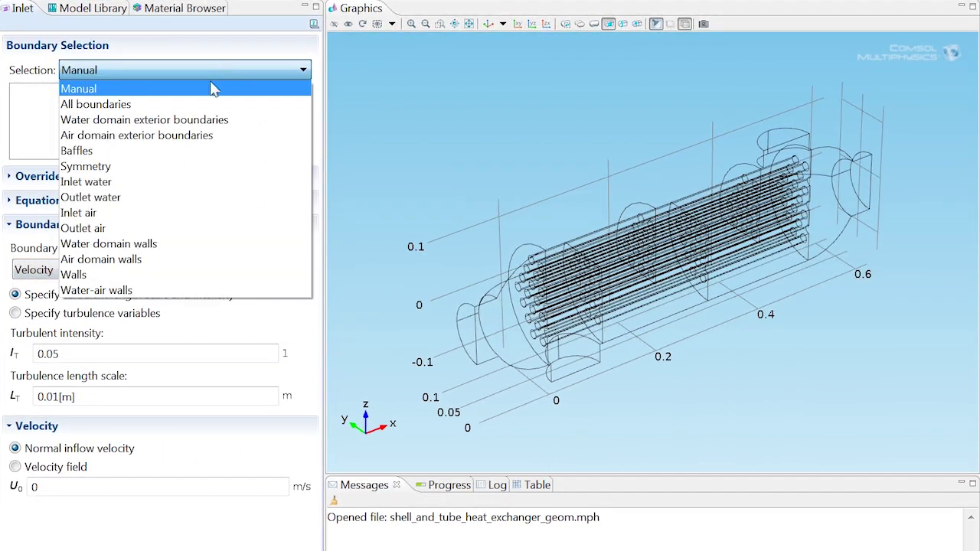
pyautogui.click(101, 184)
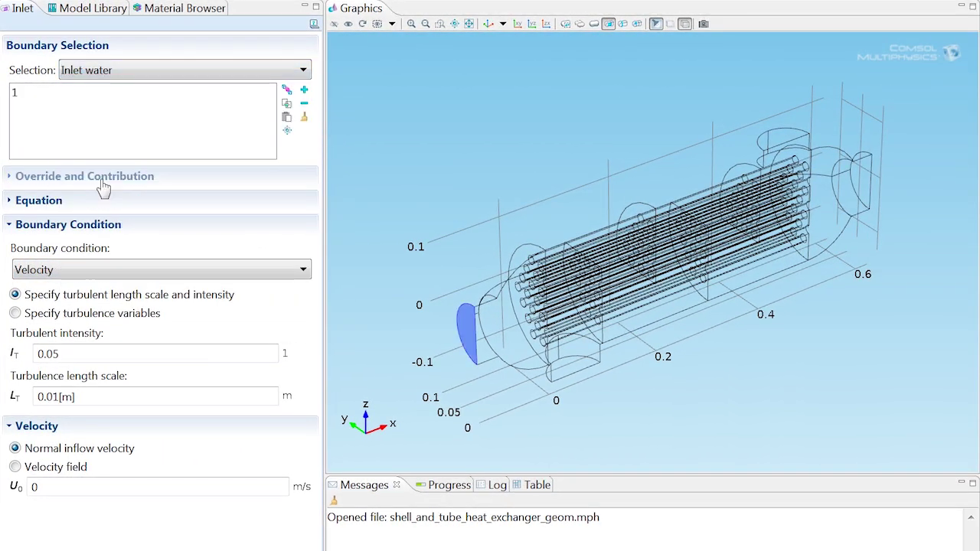
pyautogui.doubleClick(36, 488)
pyautogui.write('u_water')
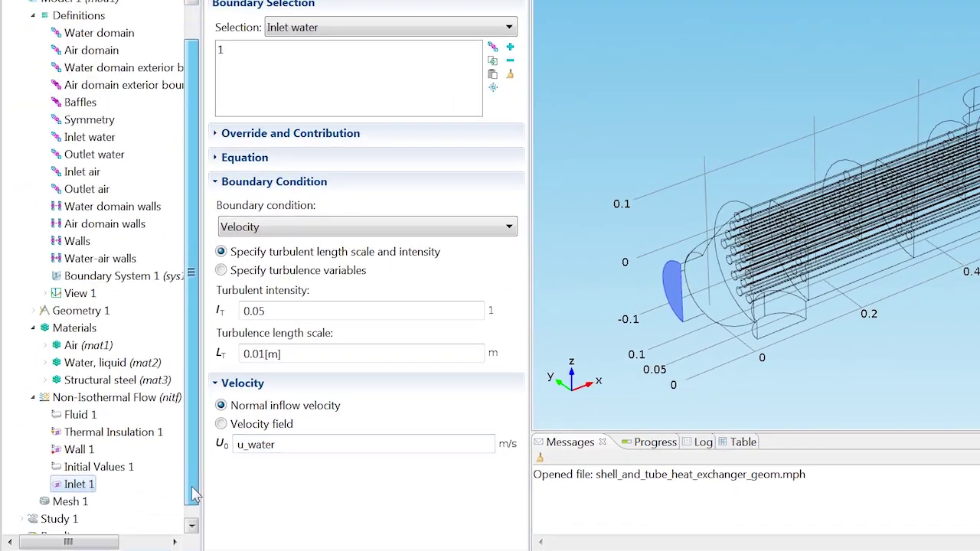
# Rename the new inlet feature as Inlet water
pyautogui.rightClick(84, 468)
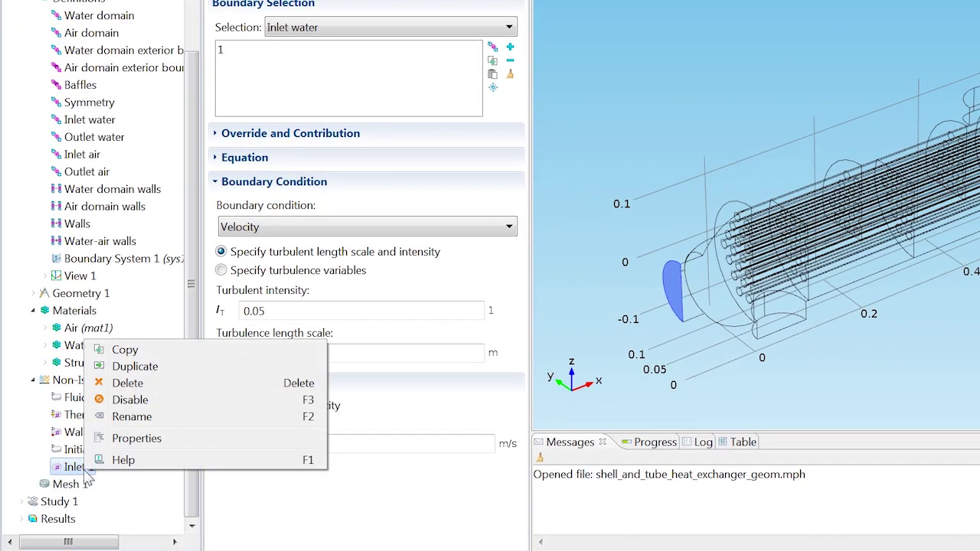
pyautogui.click(126, 416)
pyautogui.write('Inlet water')
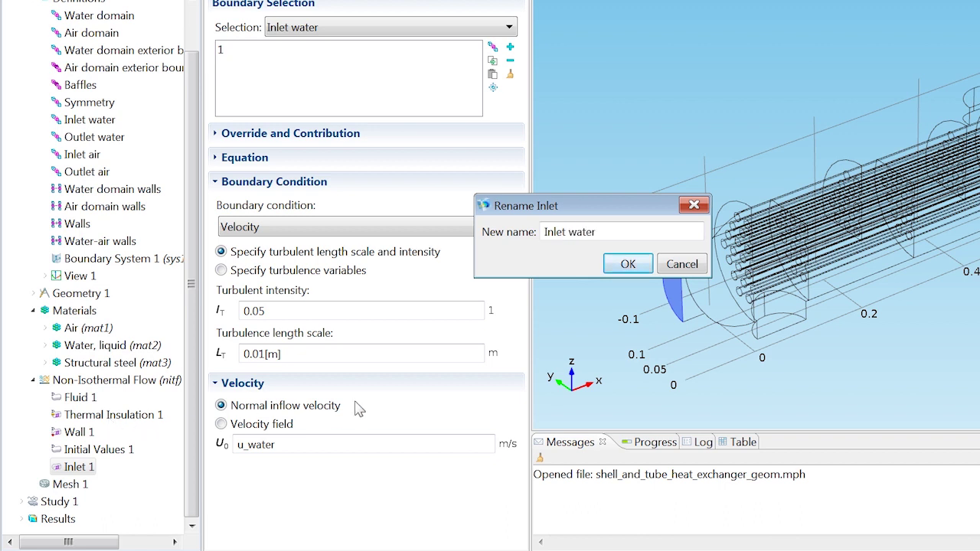
pyautogui.click(628, 264)
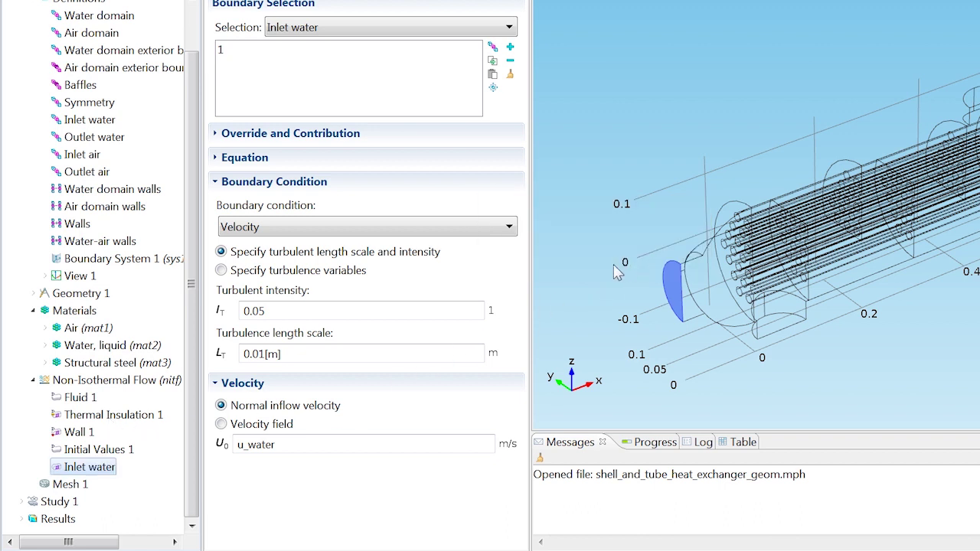
# Add a turbulent flow Outlet to Non-Isothermal Flow on the Outlet water boundary, with the Normal stress condition
pyautogui.rightClick(143, 383)
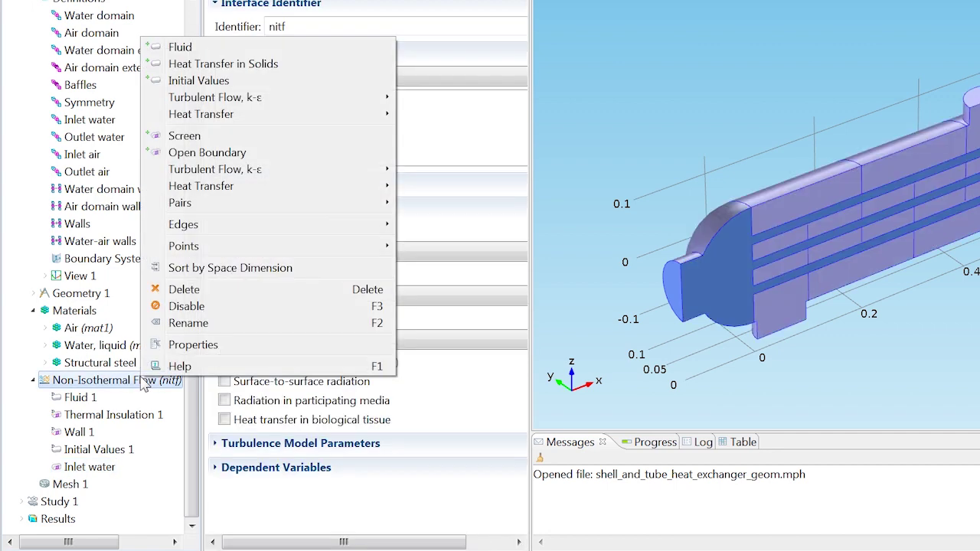
pyautogui.moveTo(228, 171)
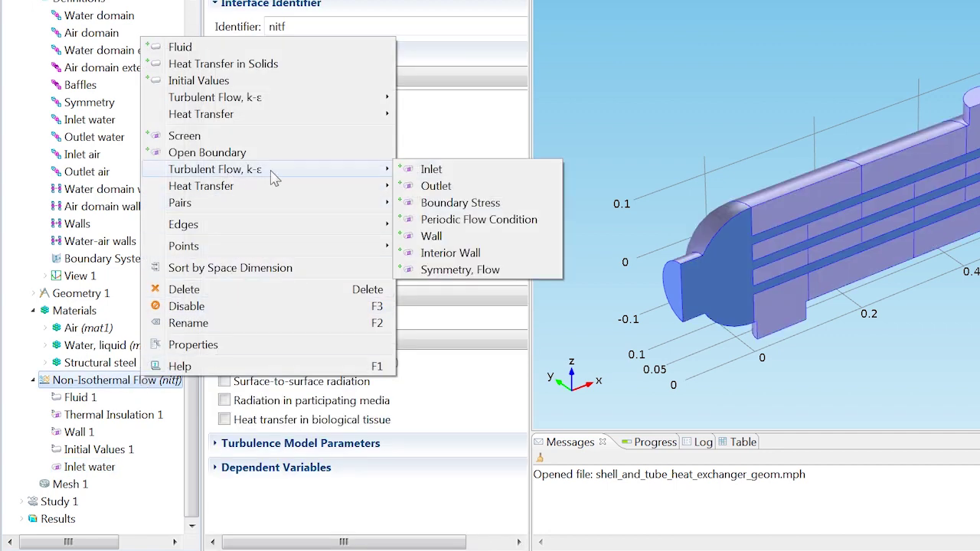
pyautogui.click(417, 188)
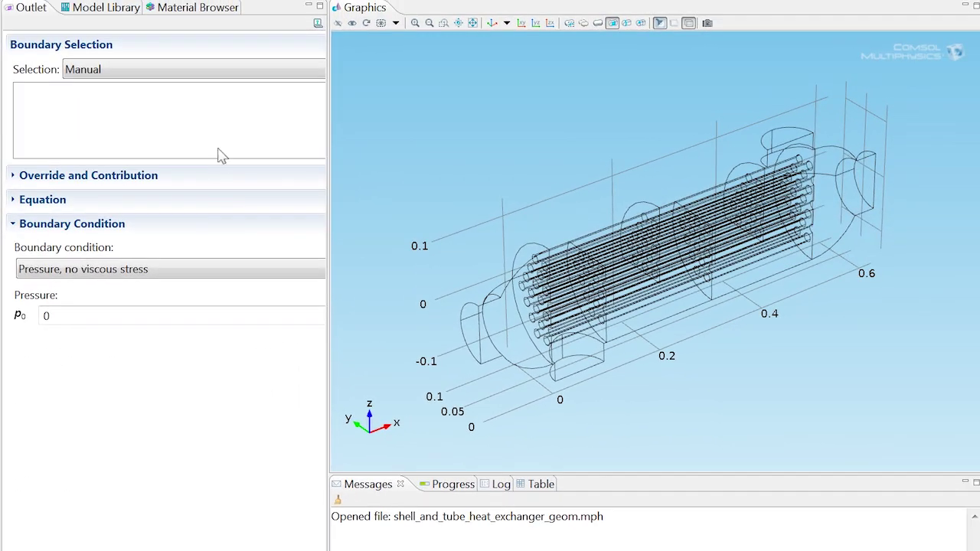
pyautogui.click(427, 32)
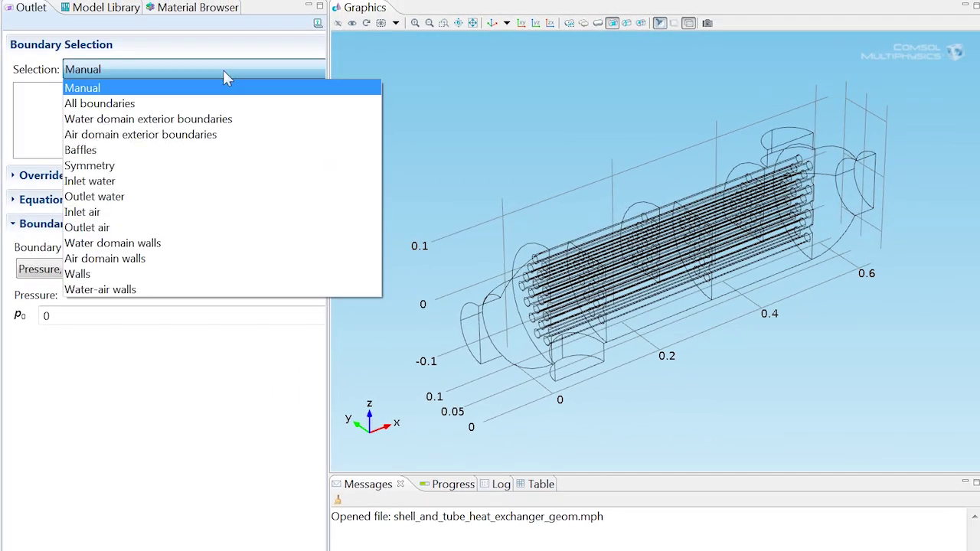
pyautogui.click(120, 199)
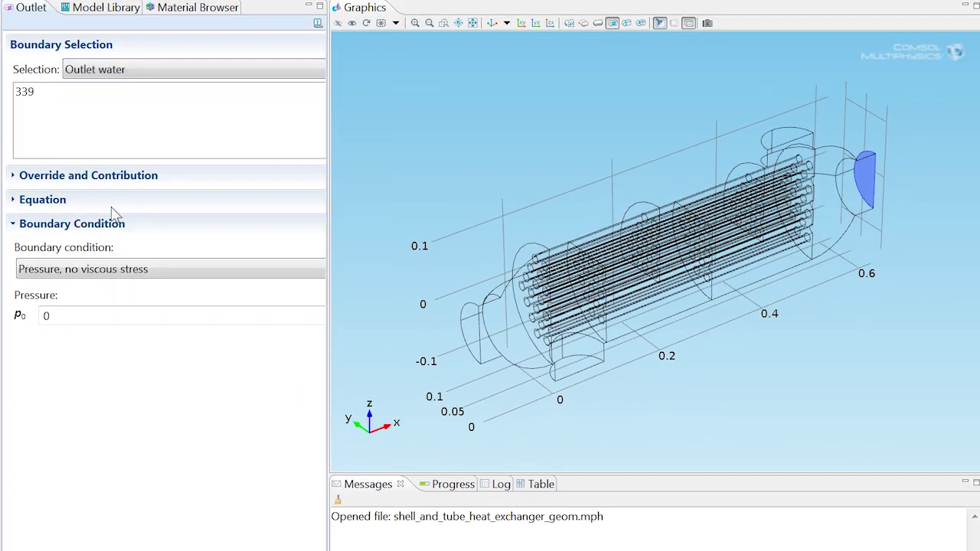
pyautogui.click(87, 269)
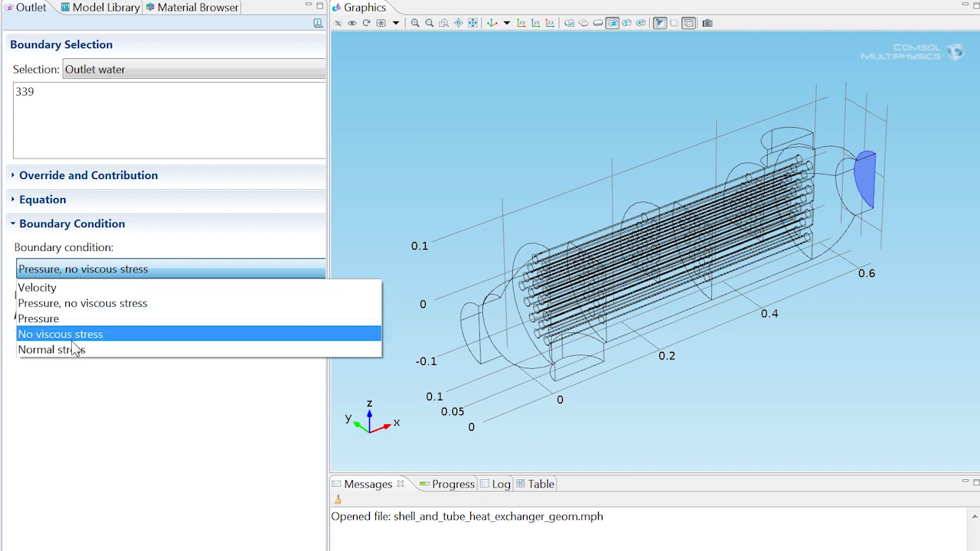
pyautogui.click(76, 349)
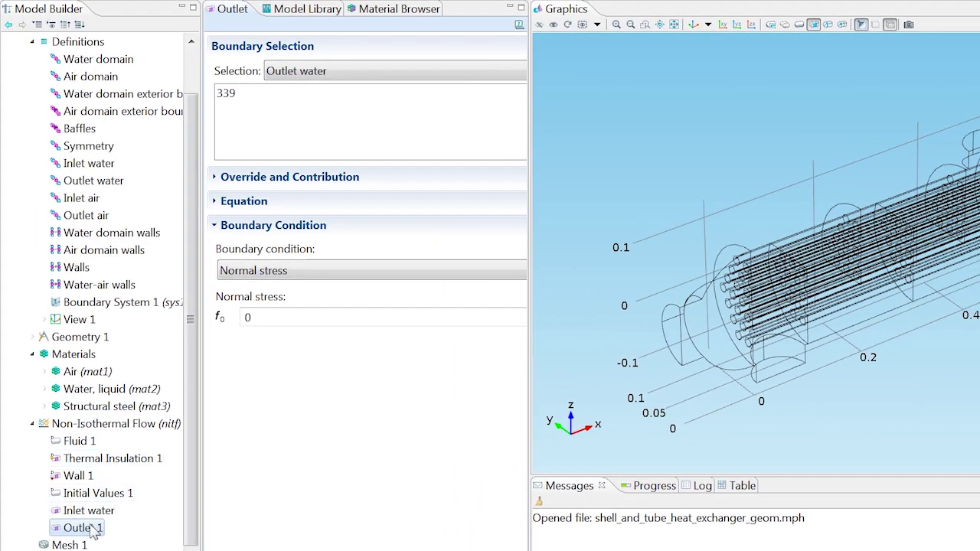
# Rename the new outlet feature as Outlet water
pyautogui.rightClick(91, 528)
pyautogui.click(134, 472)
pyautogui.press('End')
pyautogui.press('BackSpace')
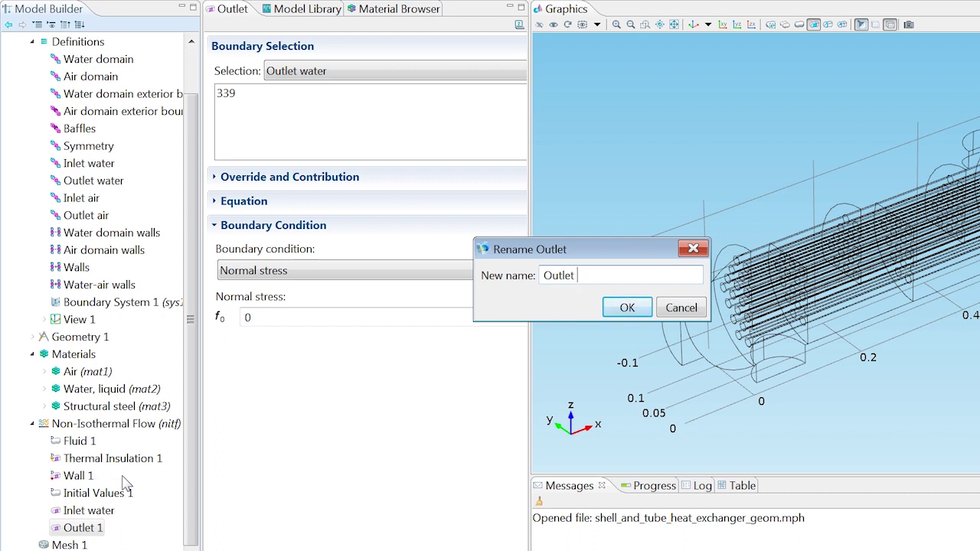
pyautogui.click(627, 307)
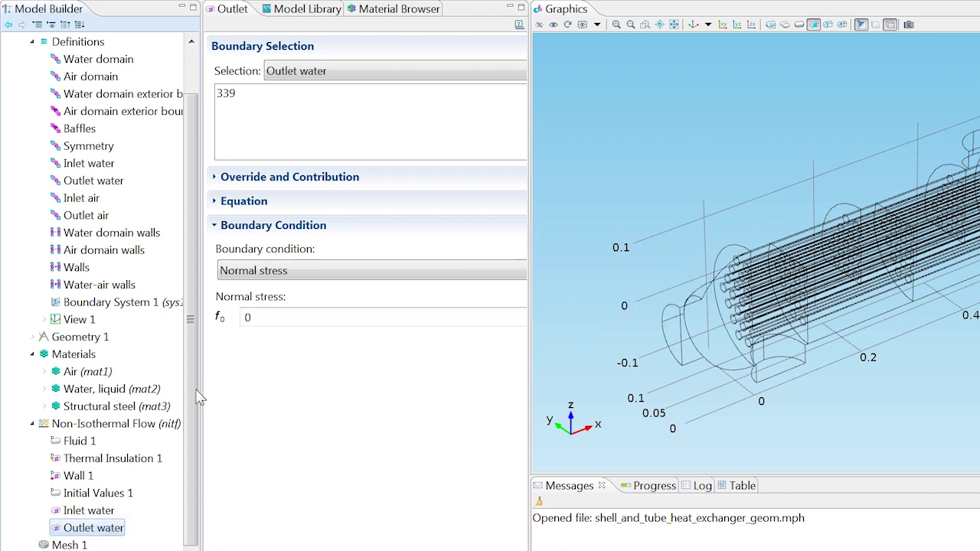
# Add a second turbulent flow Inlet on the Inlet air boundary, with a normal inflow velocity of u_air
pyautogui.rightClick(132, 425)
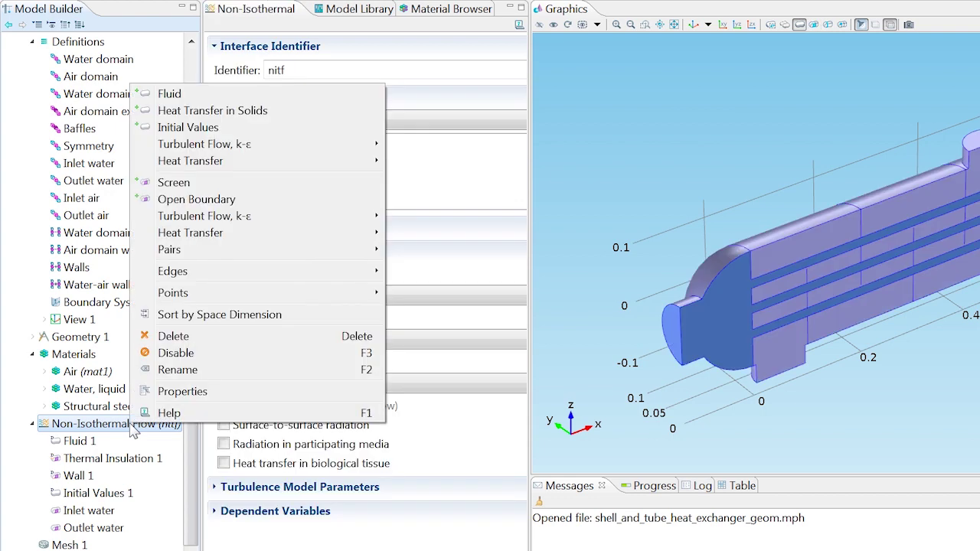
pyautogui.moveTo(251, 222)
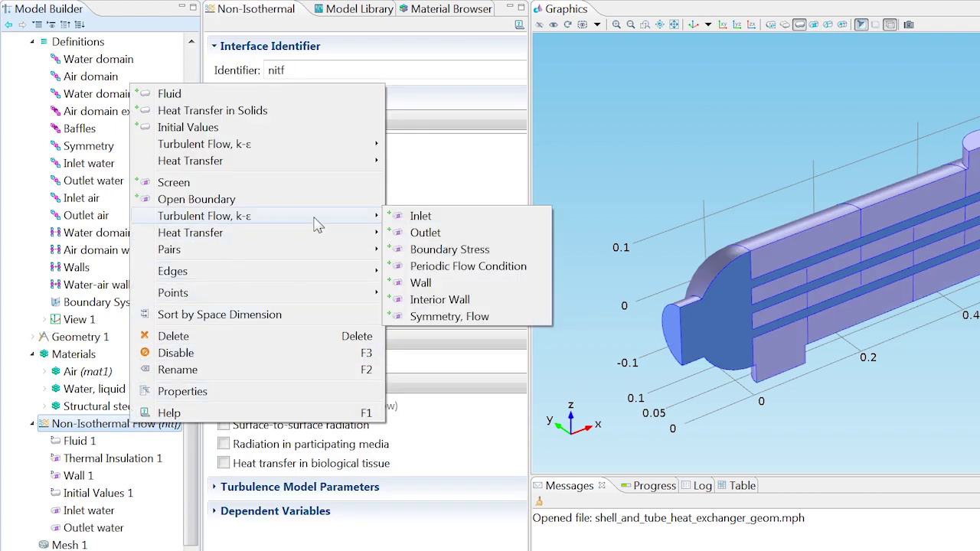
pyautogui.click(417, 218)
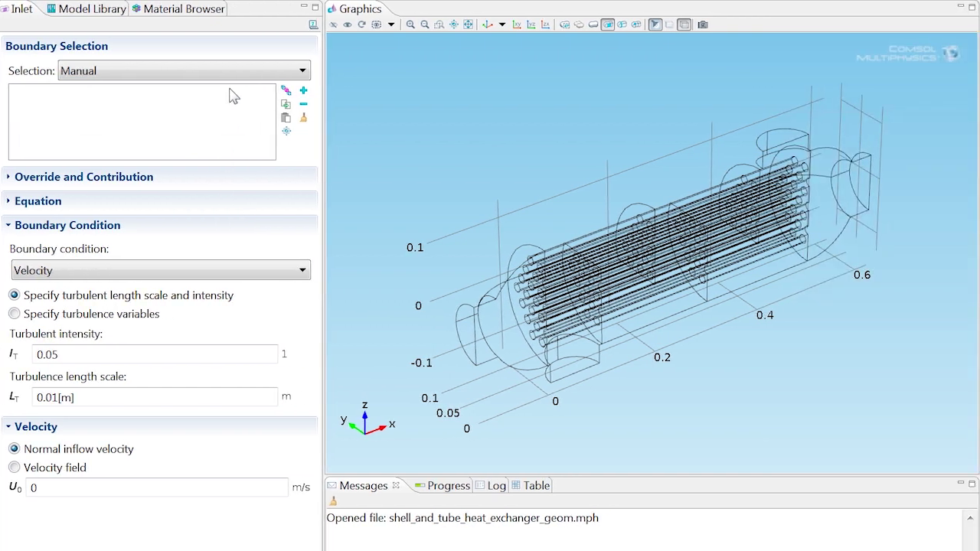
pyautogui.click(443, 70)
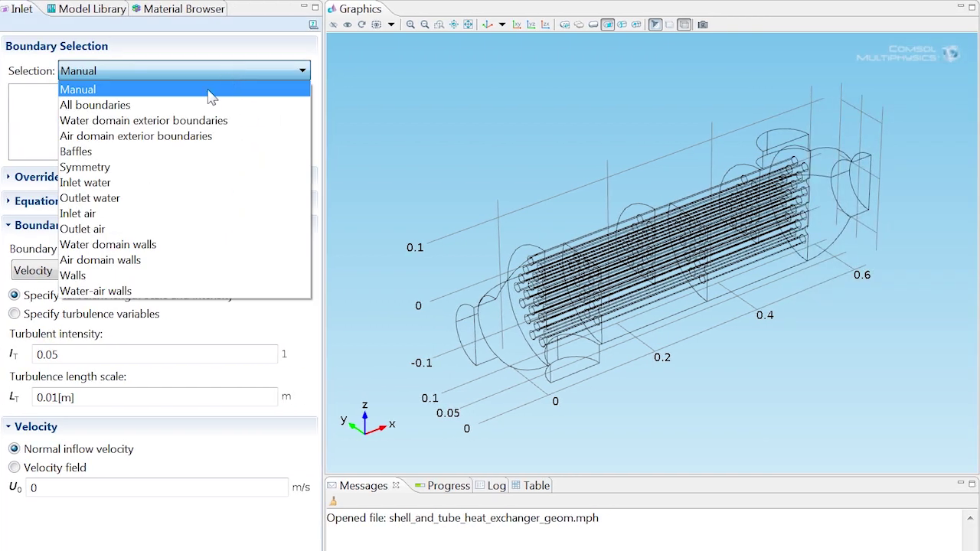
pyautogui.click(82, 214)
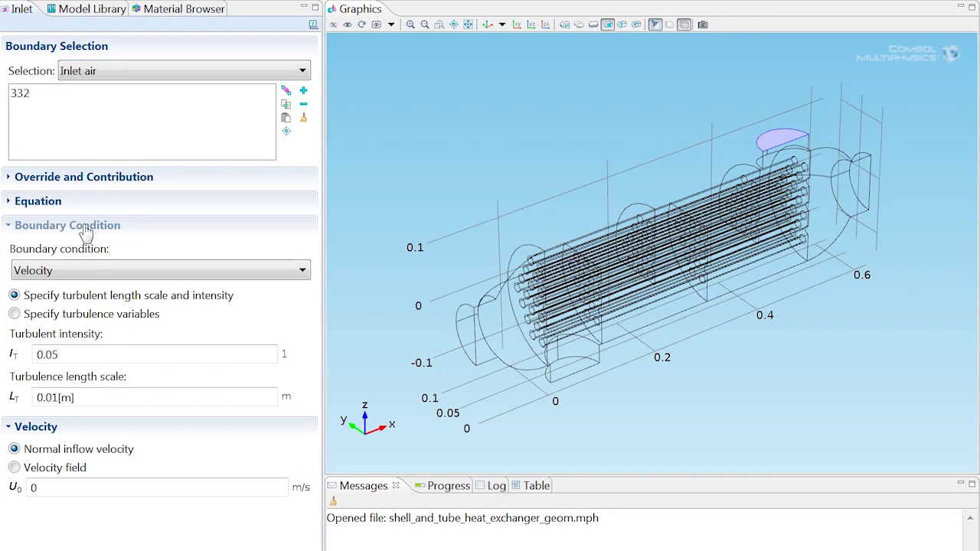
pyautogui.moveTo(64, 490); pyautogui.dragTo(23, 488)
pyautogui.write('u_')
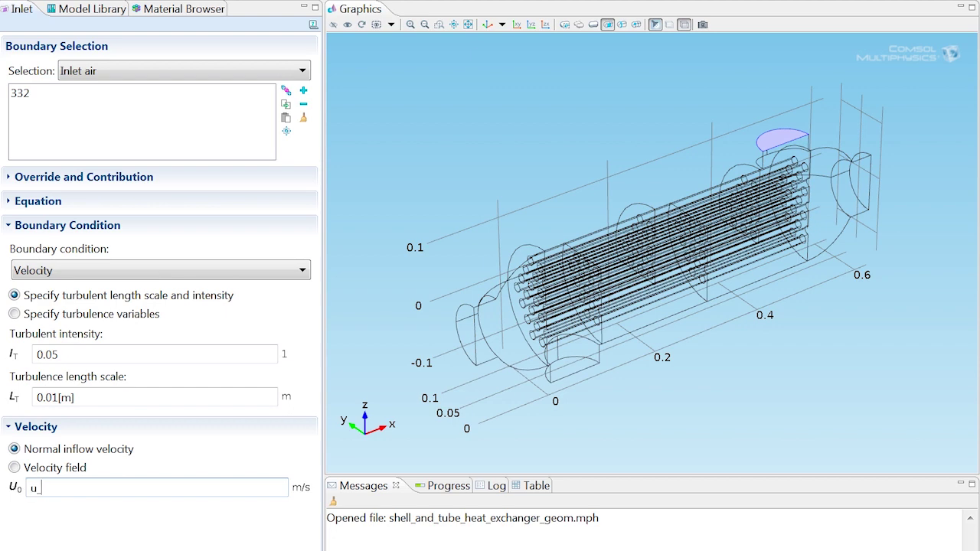
pyautogui.write('air')
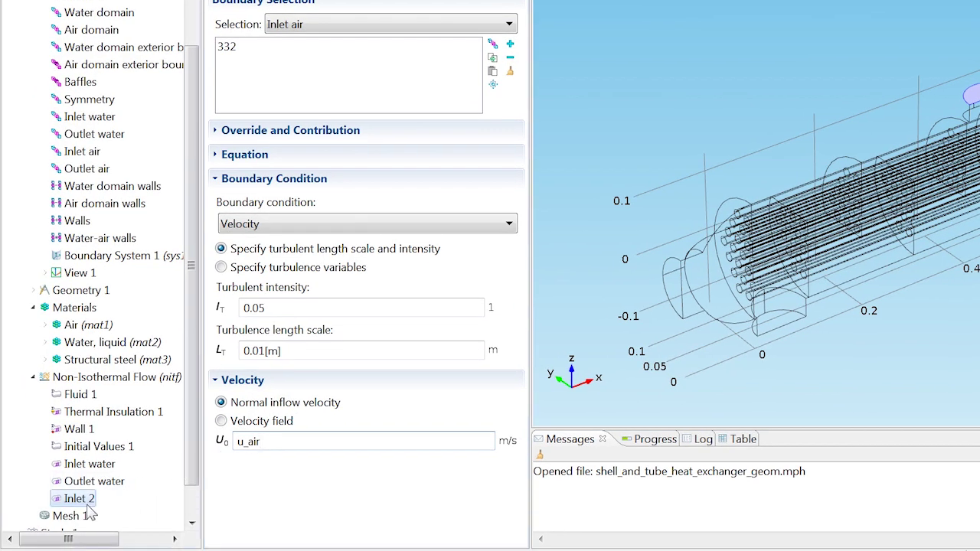
# Rename the second inlet feature as Inlet air
pyautogui.rightClick(88, 505)
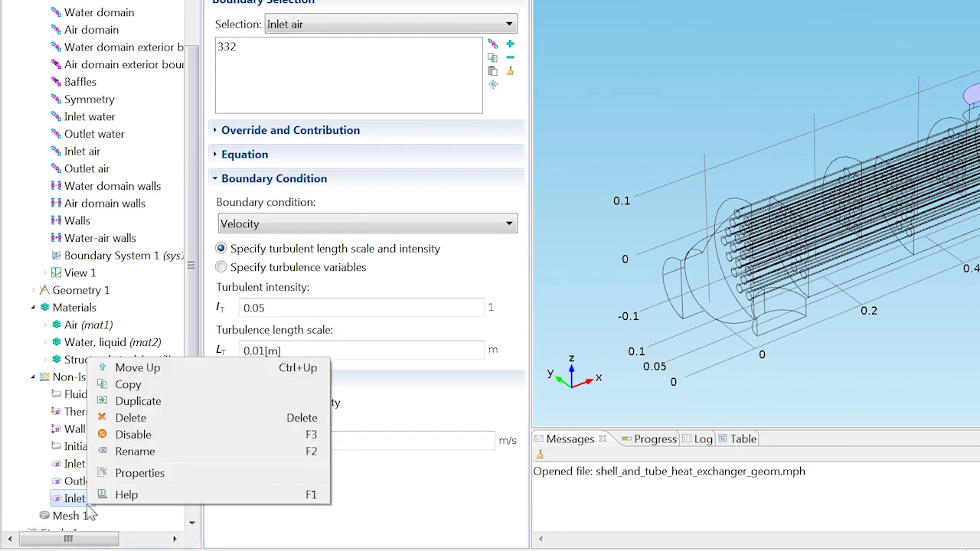
pyautogui.click(126, 451)
pyautogui.press('End')
pyautogui.press('BackSpace')
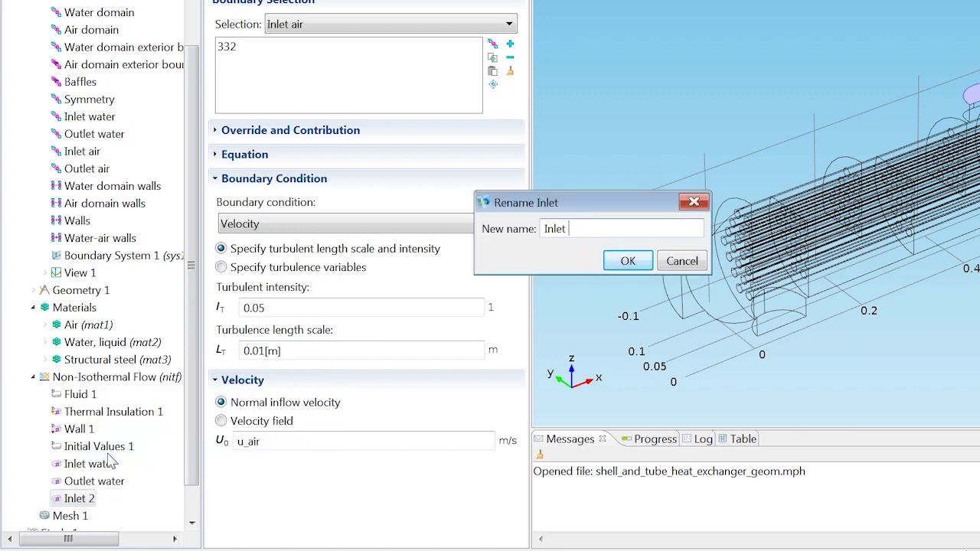
pyautogui.click(628, 261)
# Add a second turbulent flow Outlet on the Outlet air boundary, with the Normal stress condition
pyautogui.rightClick(162, 375)
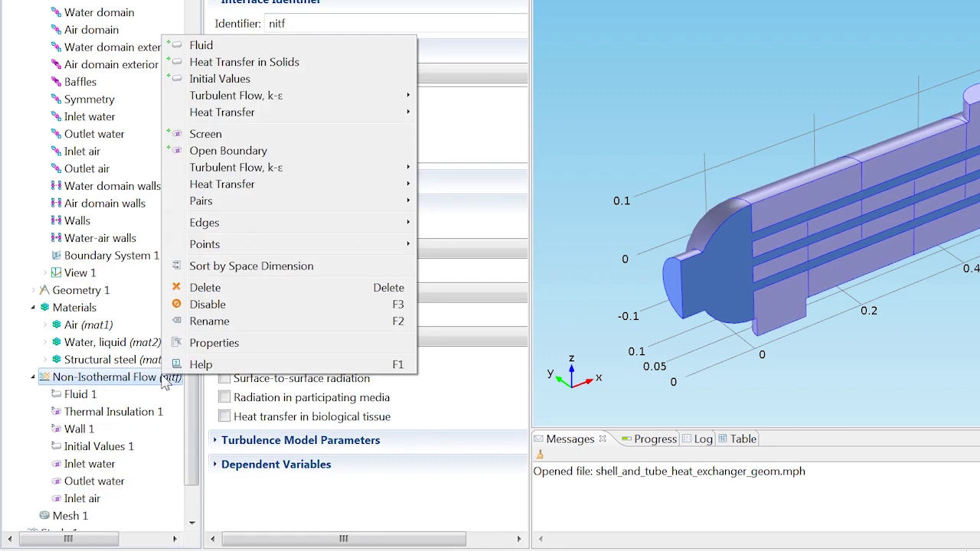
pyautogui.moveTo(281, 176)
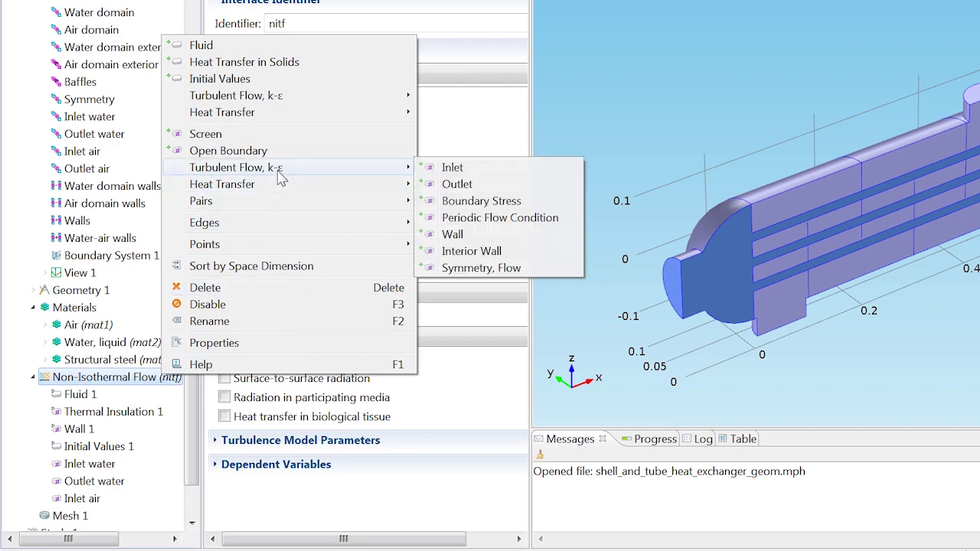
pyautogui.click(483, 188)
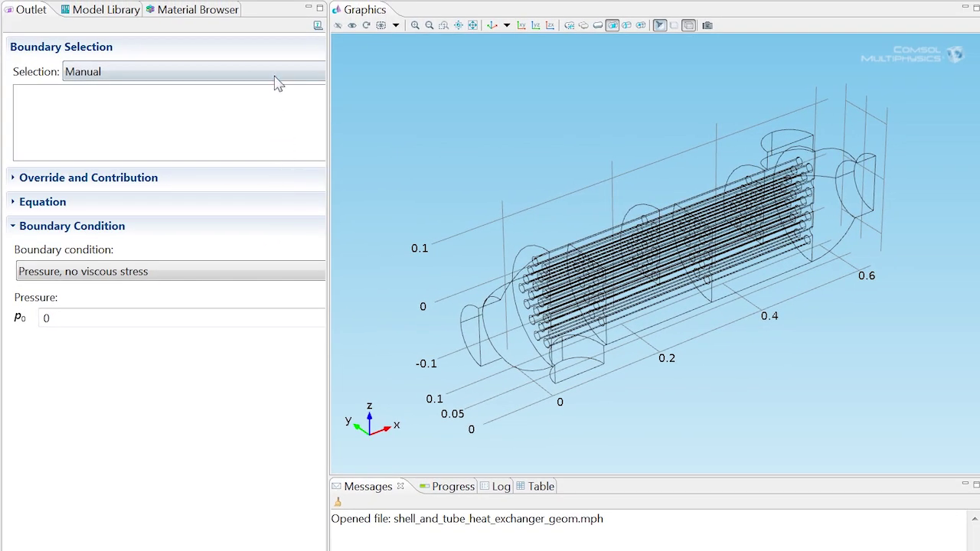
pyautogui.click(476, 24)
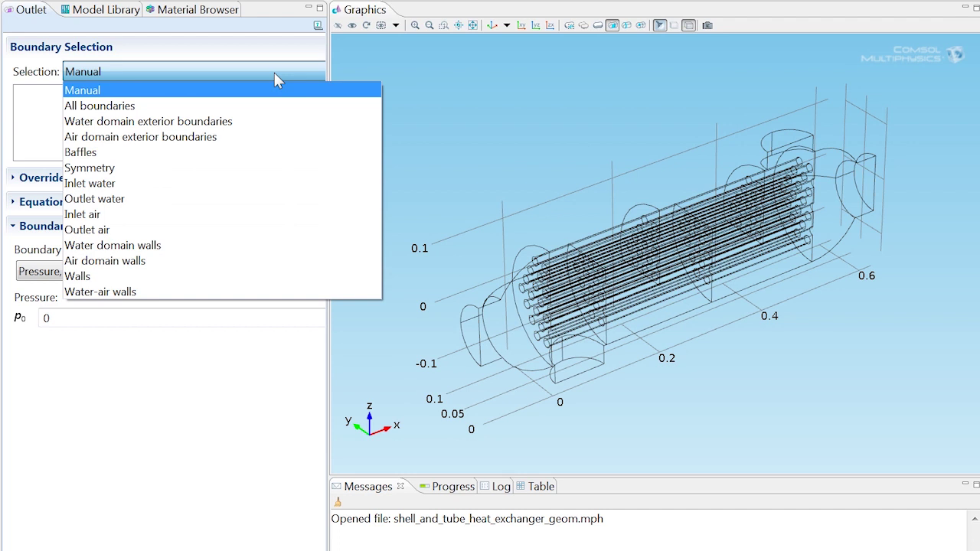
pyautogui.click(148, 229)
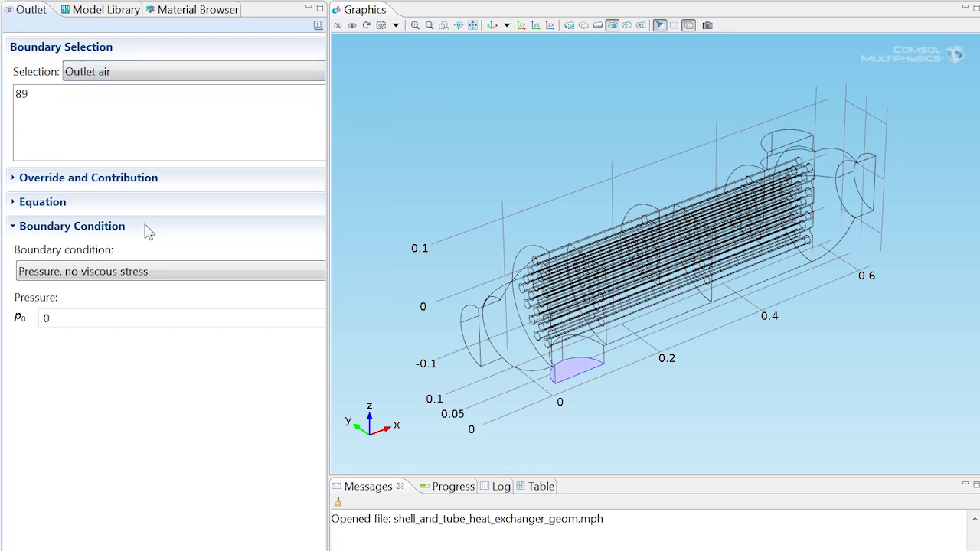
pyautogui.click(131, 269)
pyautogui.click(92, 357)
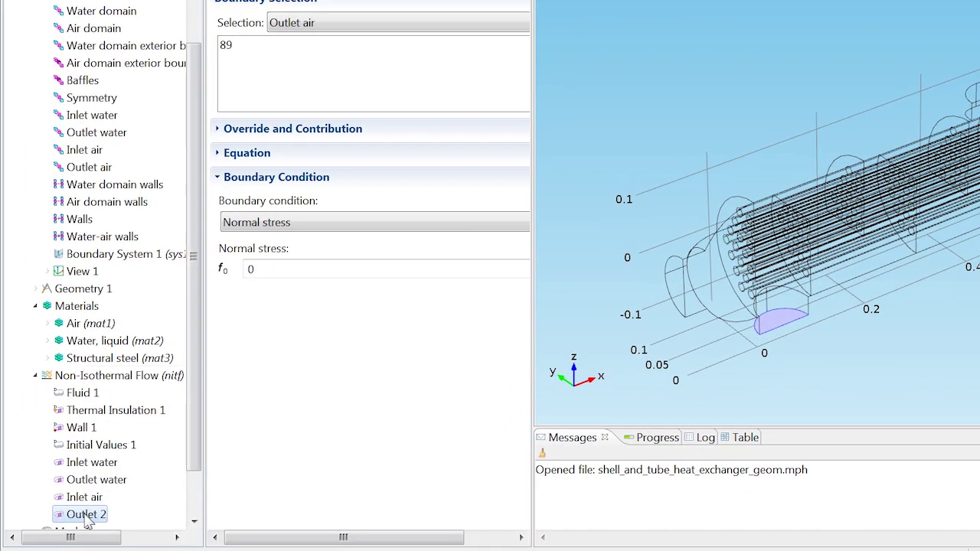
# Rename the second outlet feature as Outlet air
pyautogui.rightClick(86, 514)
pyautogui.click(123, 461)
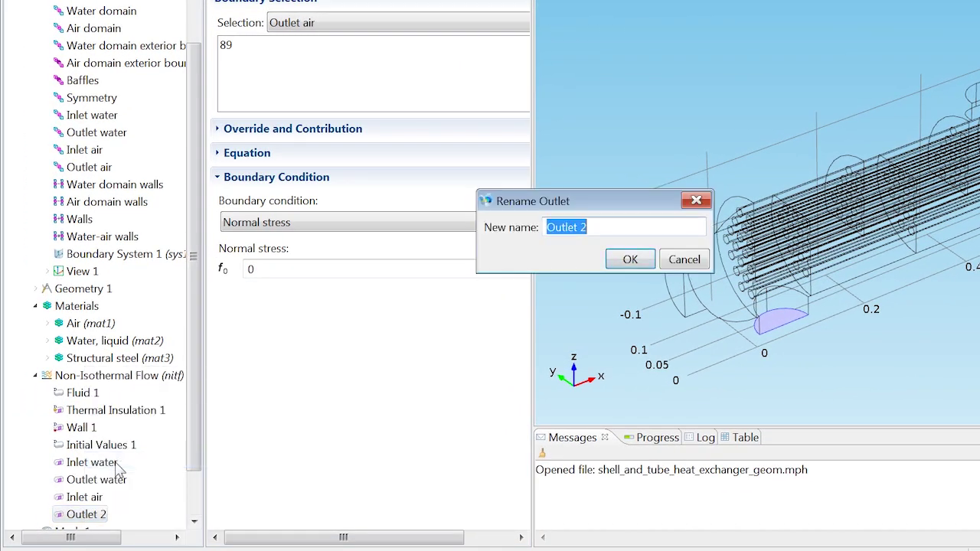
pyautogui.press('End')
pyautogui.press('BackSpace')
pyautogui.press('BackSpace')
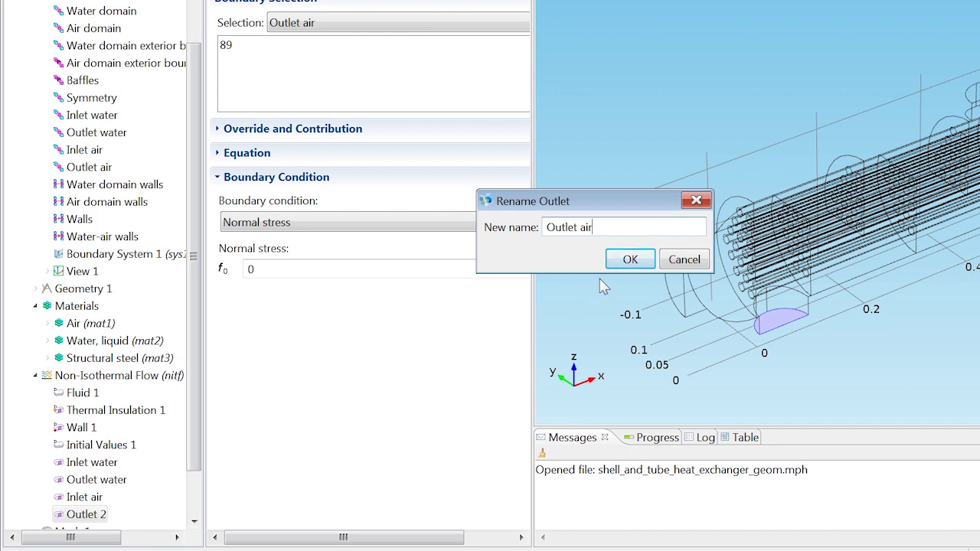
pyautogui.click(620, 262)
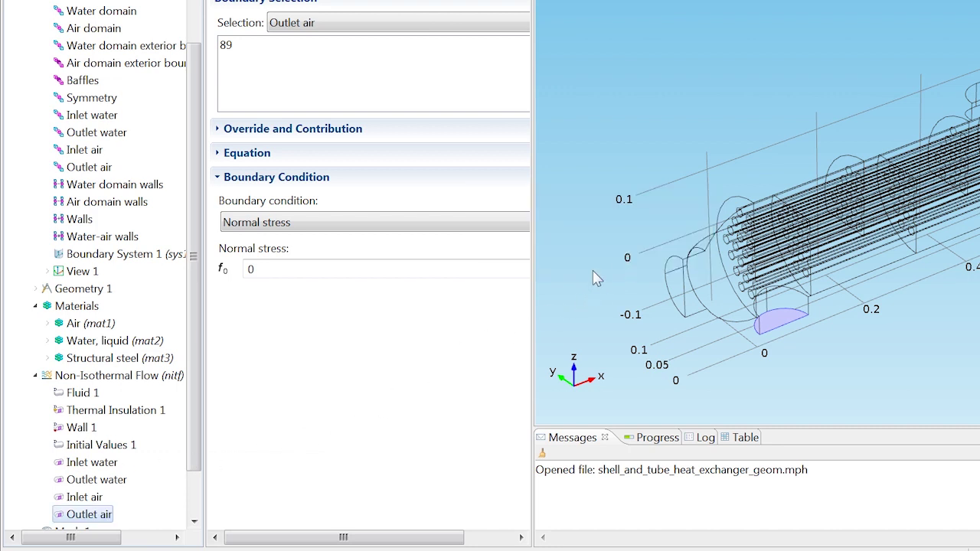
# Add a turbulent flow Symmetry, Flow condition to Non-Isothermal Flow and assign it to the Symmetry selection
pyautogui.rightClick(171, 376)
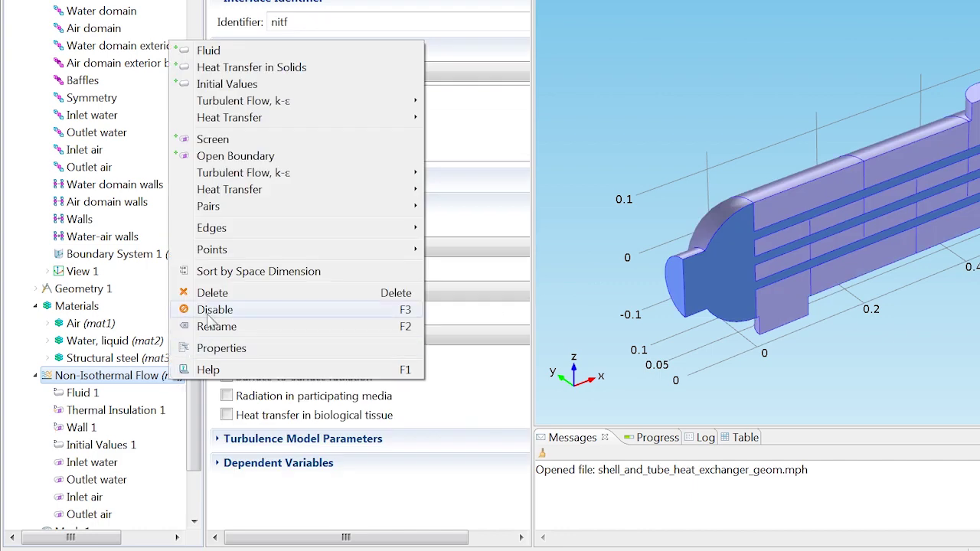
pyautogui.moveTo(315, 184)
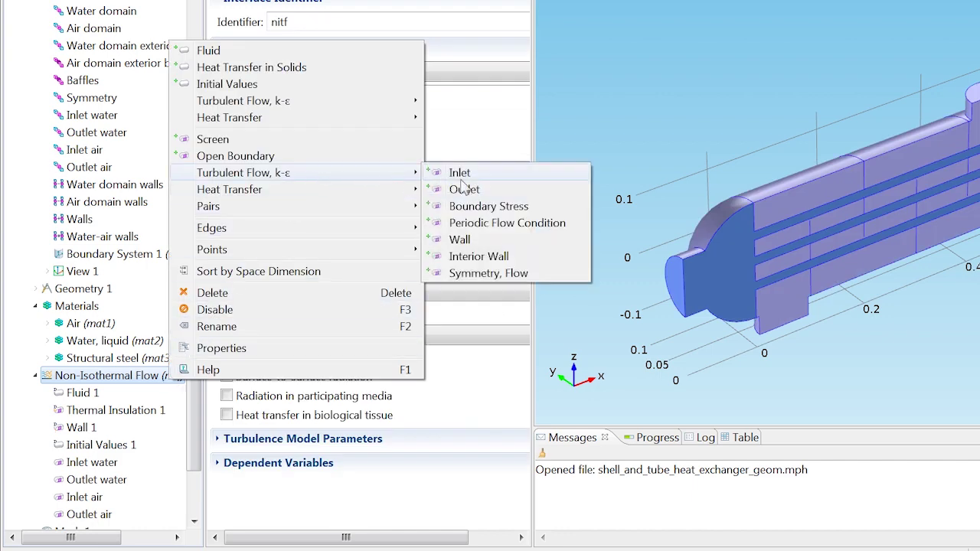
pyautogui.click(470, 274)
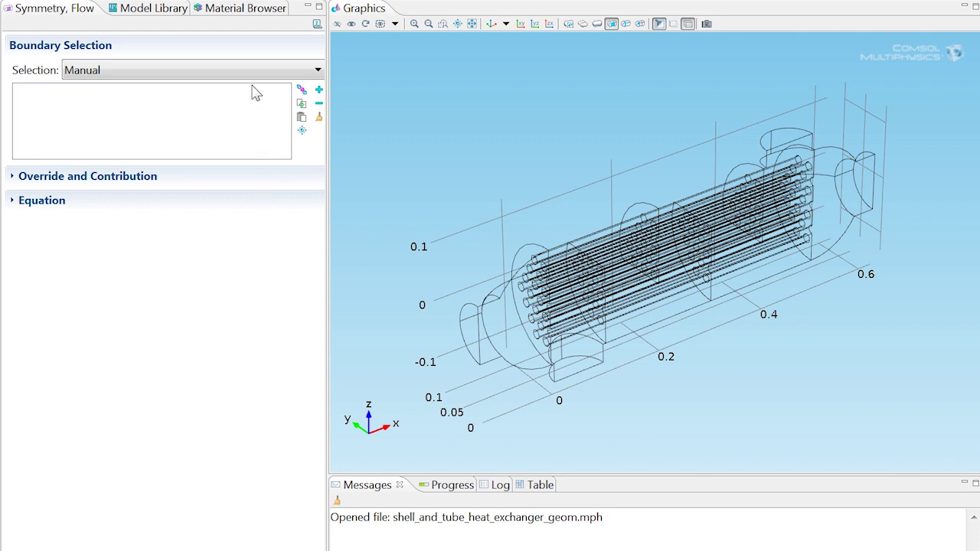
pyautogui.click(252, 70)
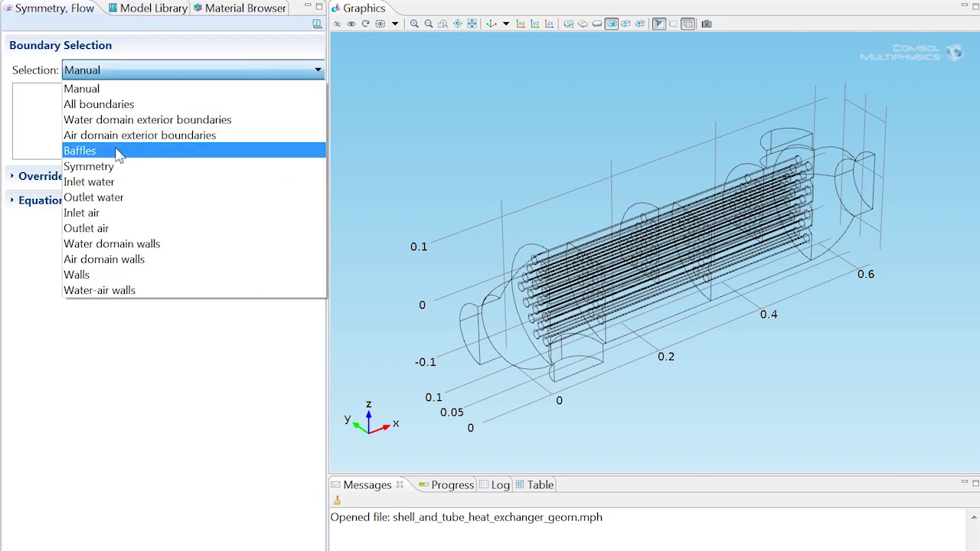
pyautogui.click(107, 167)
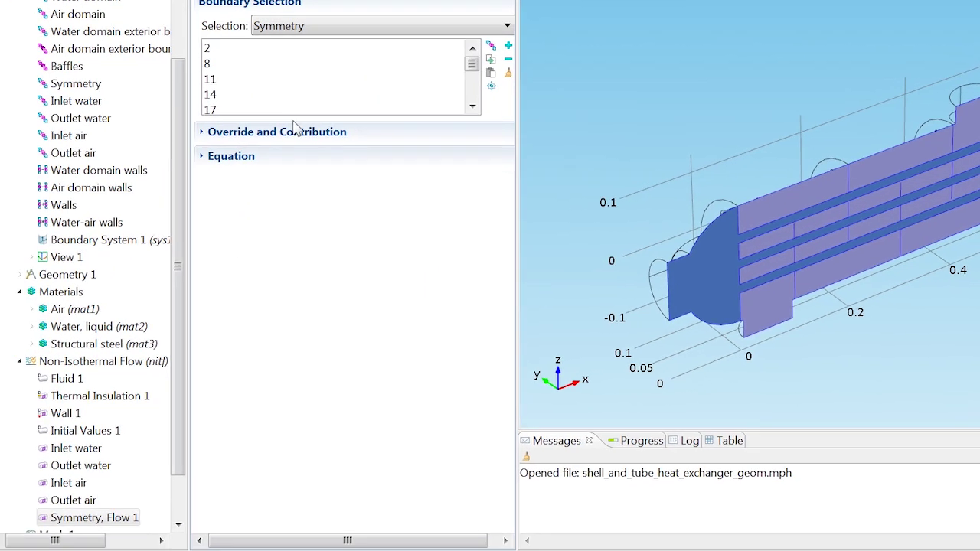
# Add a turbulent flow Interior Wall condition to Non-Isothermal Flow and assign it to the Walls selection
pyautogui.click(128, 359)
pyautogui.rightClick(127, 360)
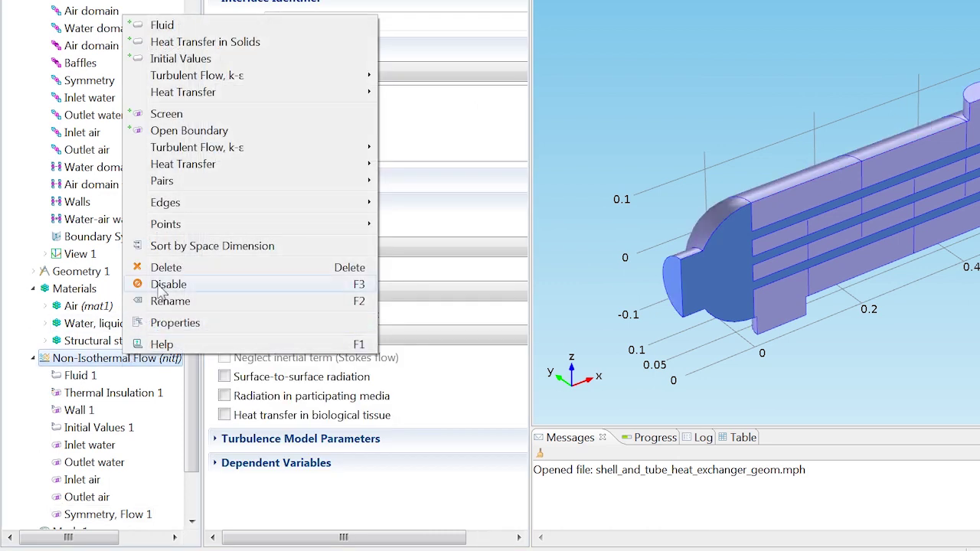
pyautogui.moveTo(230, 151)
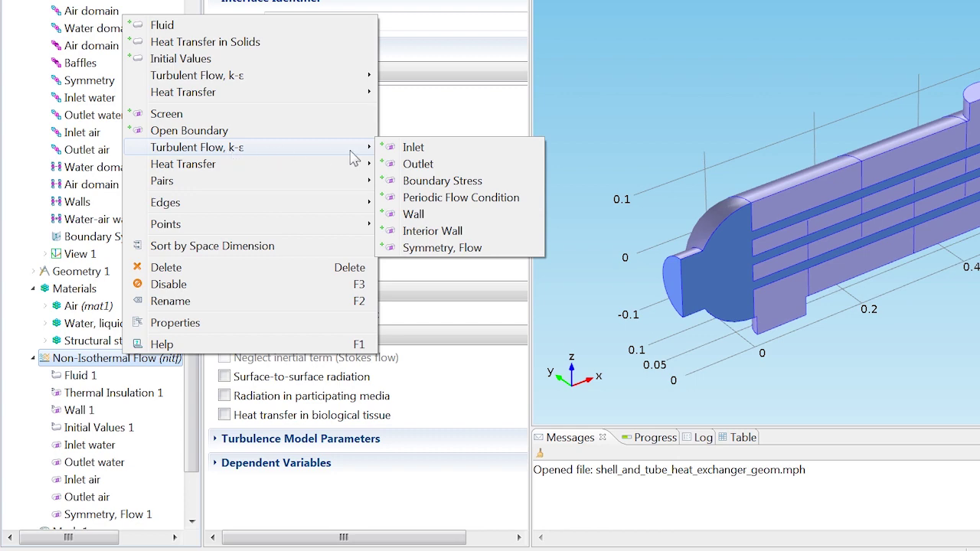
pyautogui.click(433, 230)
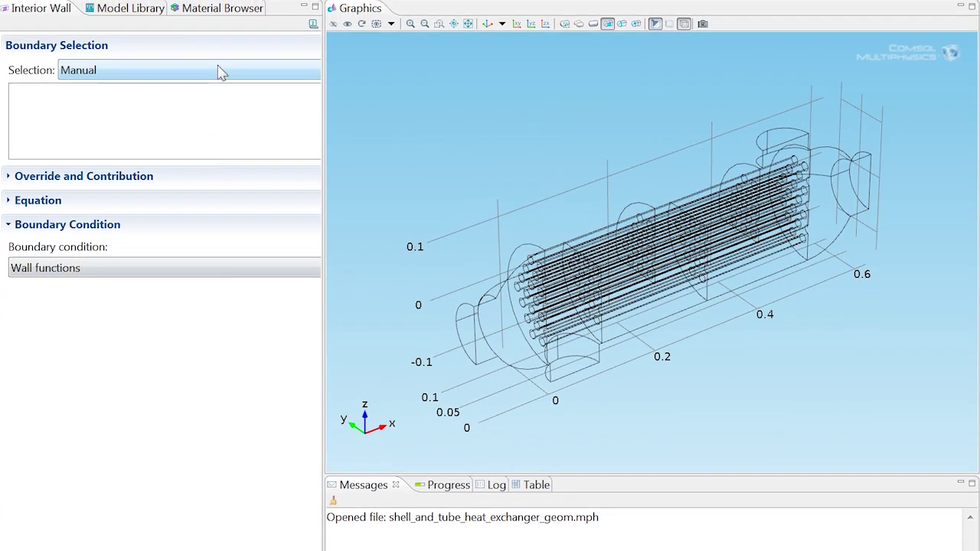
pyautogui.click(424, 24)
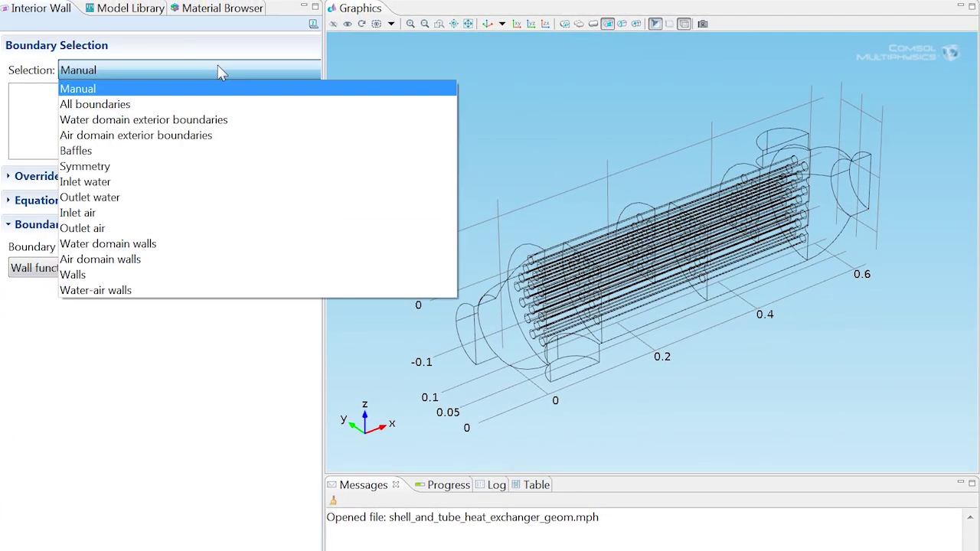
pyautogui.click(76, 274)
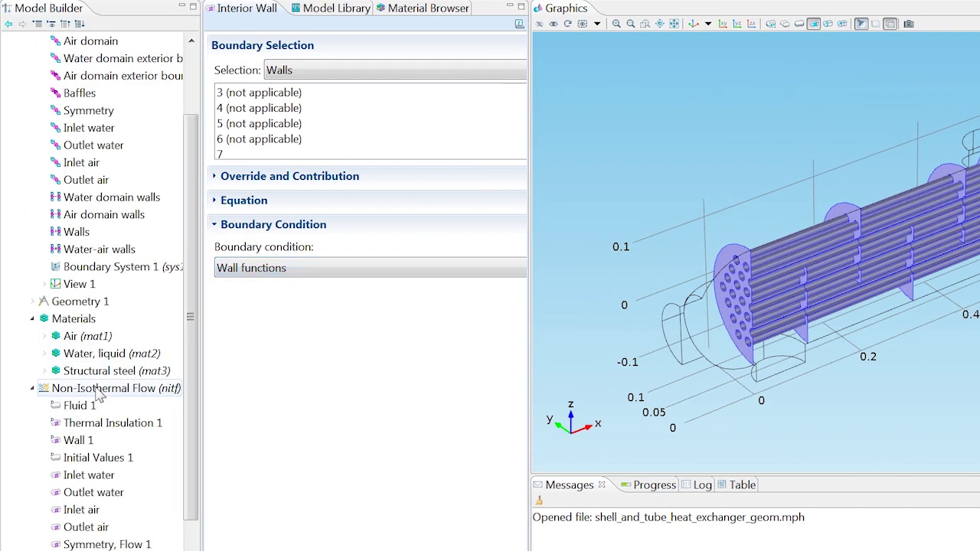
# Add a heat transfer Temperature condition on the Inlet water boundary and set its temperature to T_water
pyautogui.rightClick(99, 388)
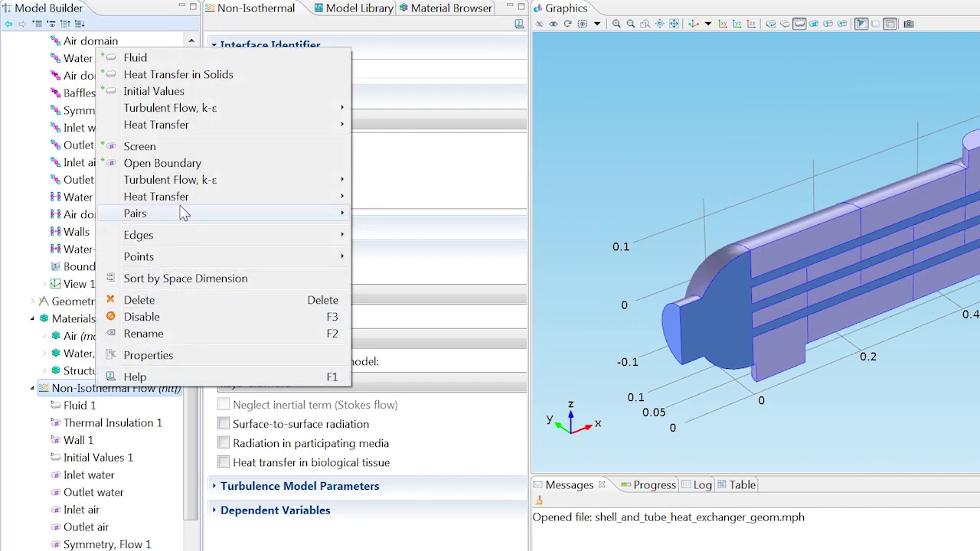
pyautogui.moveTo(188, 200)
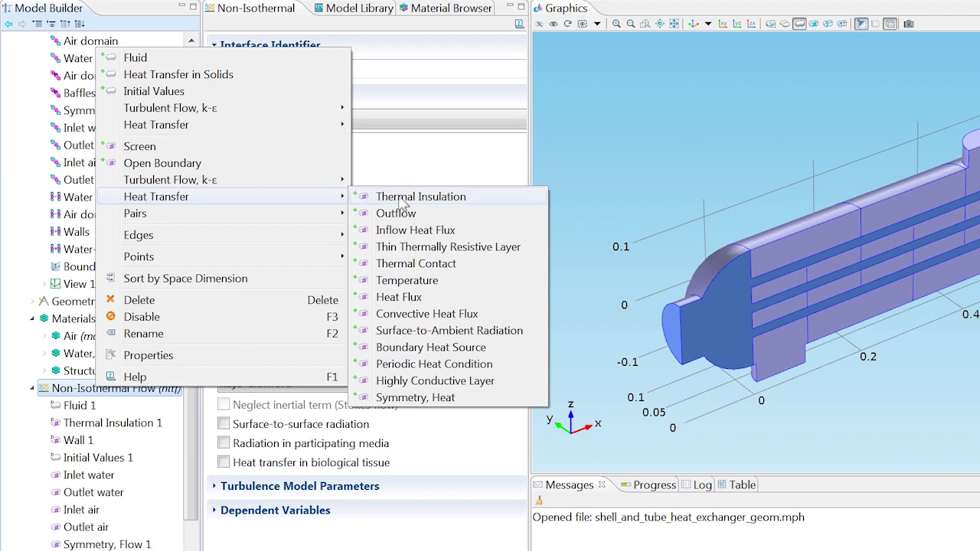
pyautogui.click(397, 281)
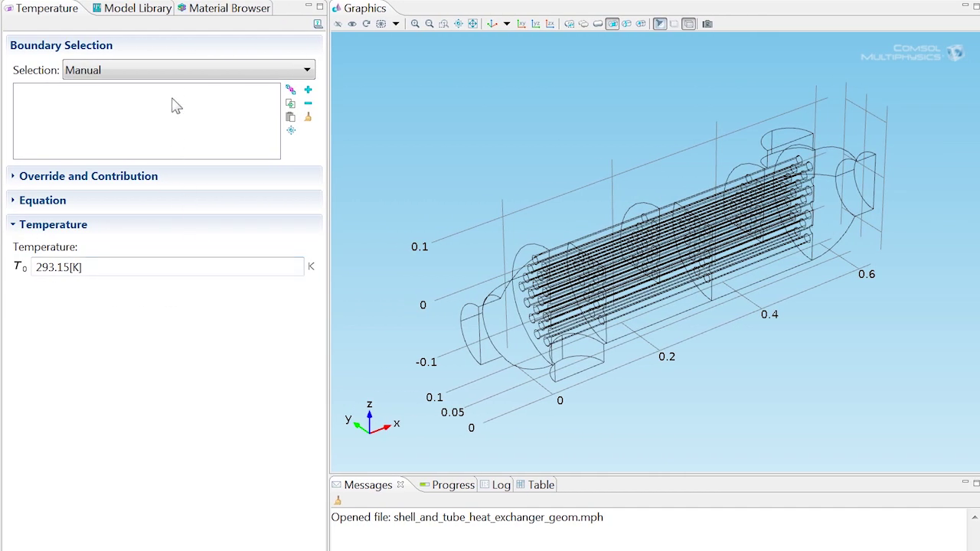
pyautogui.click(302, 70)
pyautogui.click(102, 189)
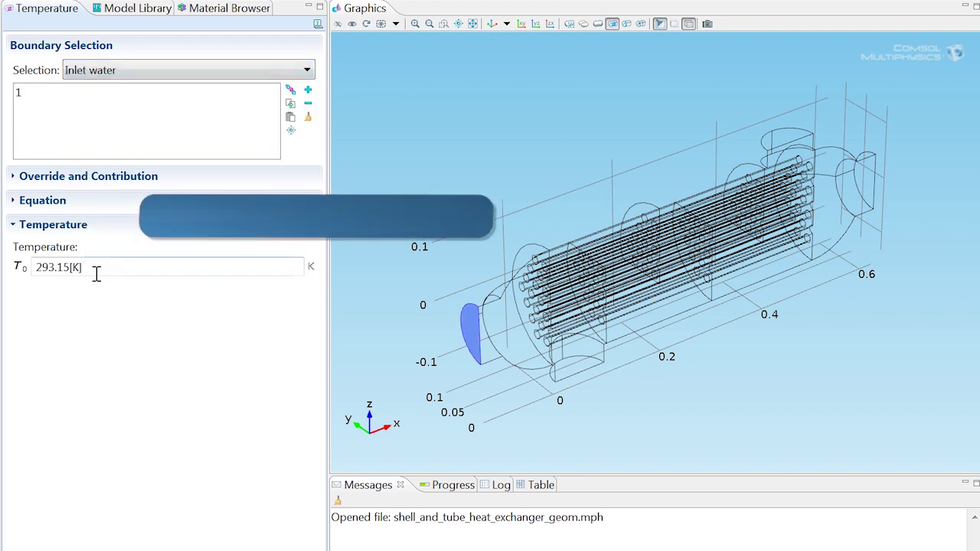
pyautogui.moveTo(97, 267); pyautogui.dragTo(2, 269)
pyautogui.write('T_water')
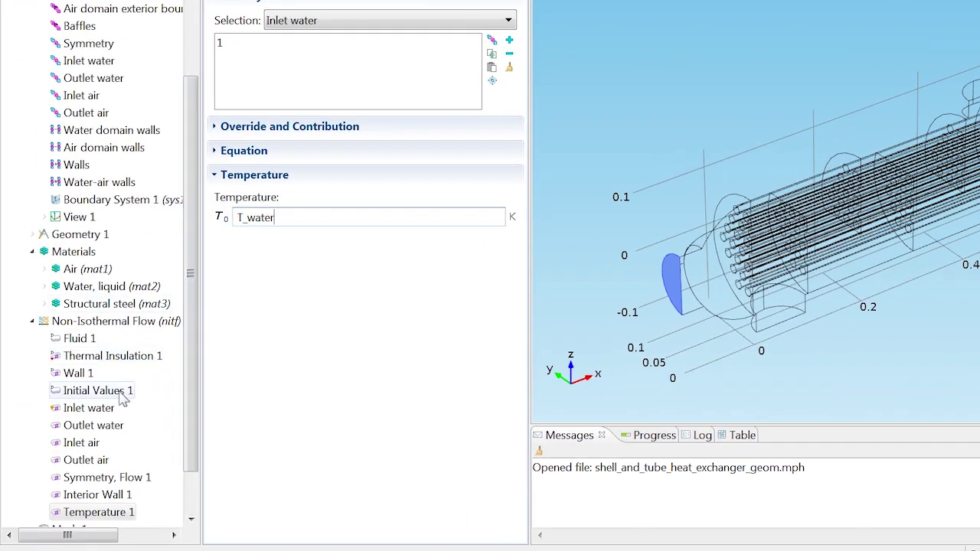
# Rename the new temperature feature as Temperature water
pyautogui.rightClick(100, 511)
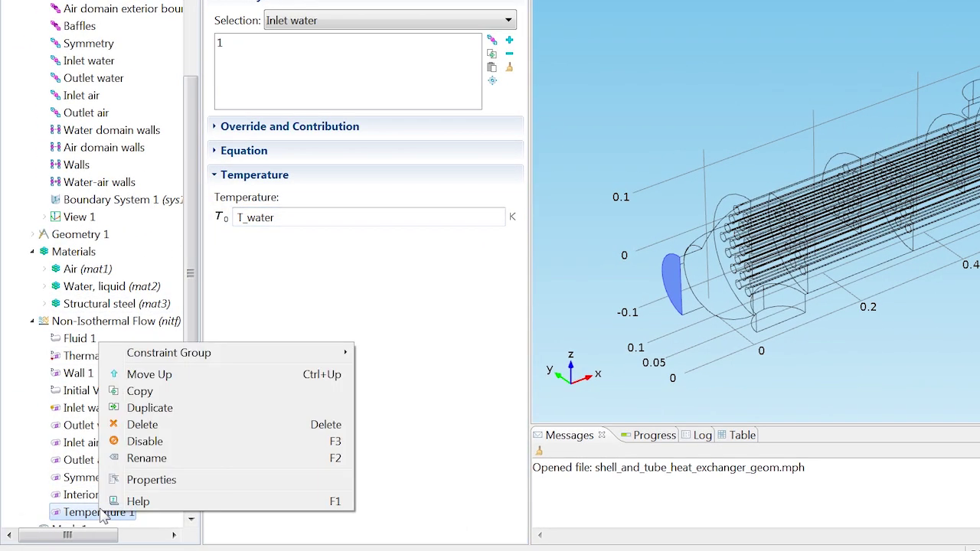
pyautogui.click(144, 457)
pyautogui.press('End')
pyautogui.press('BackSpace')
pyautogui.write('wat')
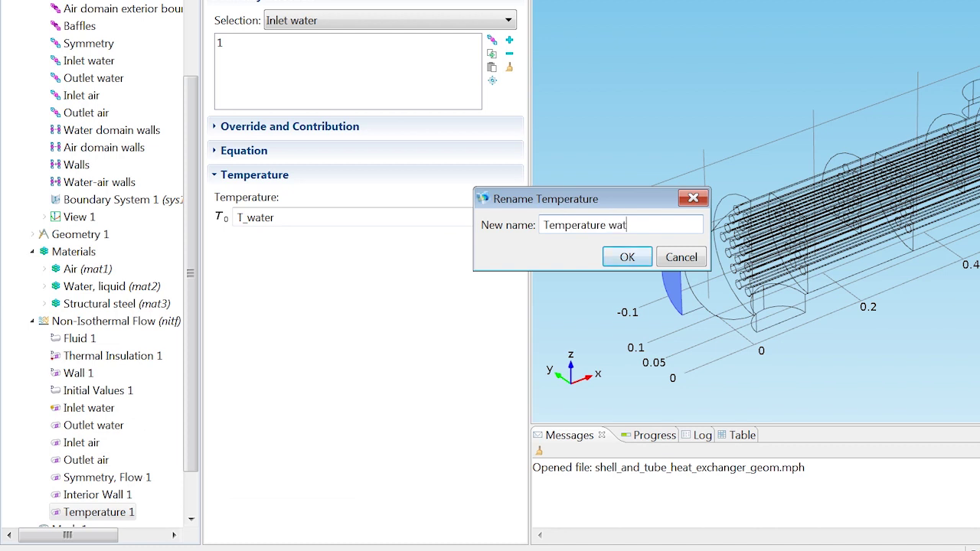
pyautogui.click(624, 256)
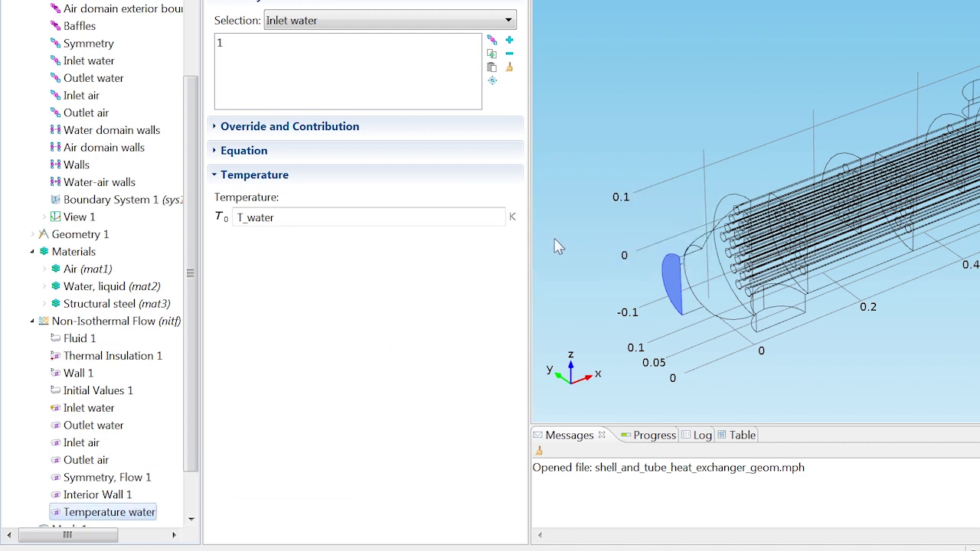
# Add a heat transfer Outflow condition to Non-Isothermal Flow and assign it to the Outlet water selection
pyautogui.rightClick(157, 321)
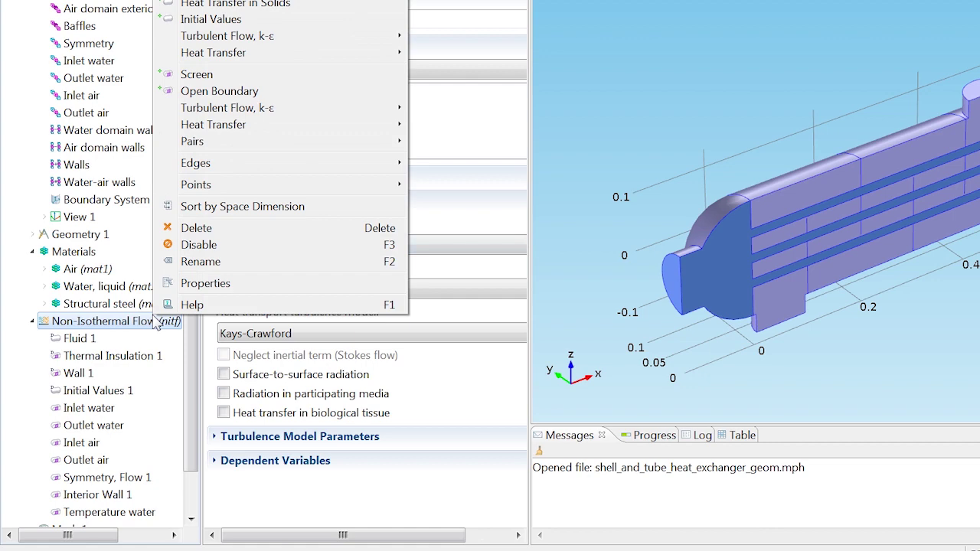
pyautogui.moveTo(280, 126)
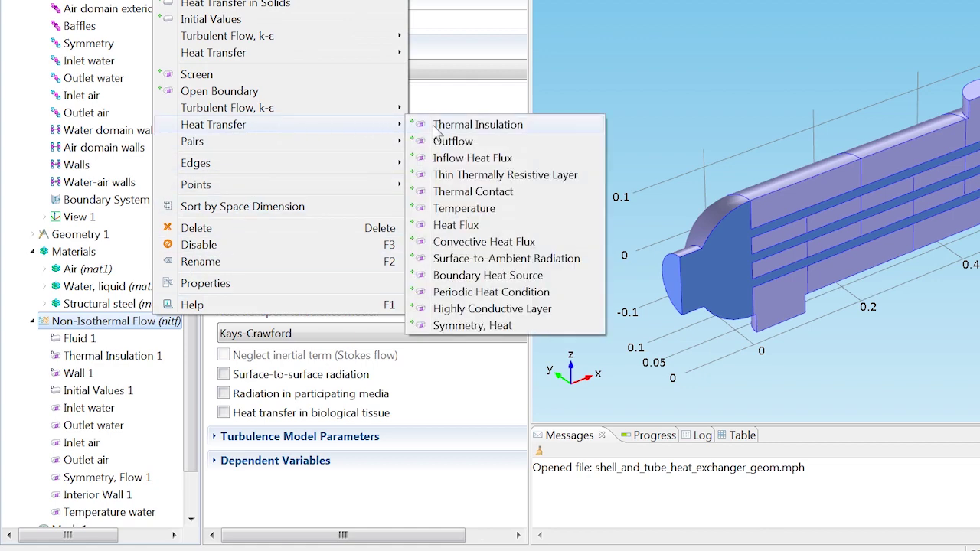
pyautogui.click(452, 141)
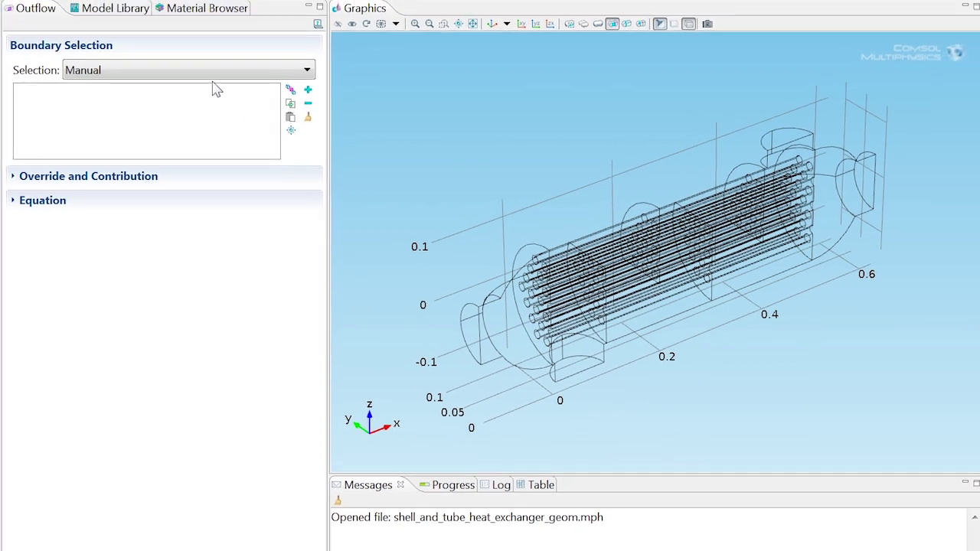
pyautogui.click(214, 71)
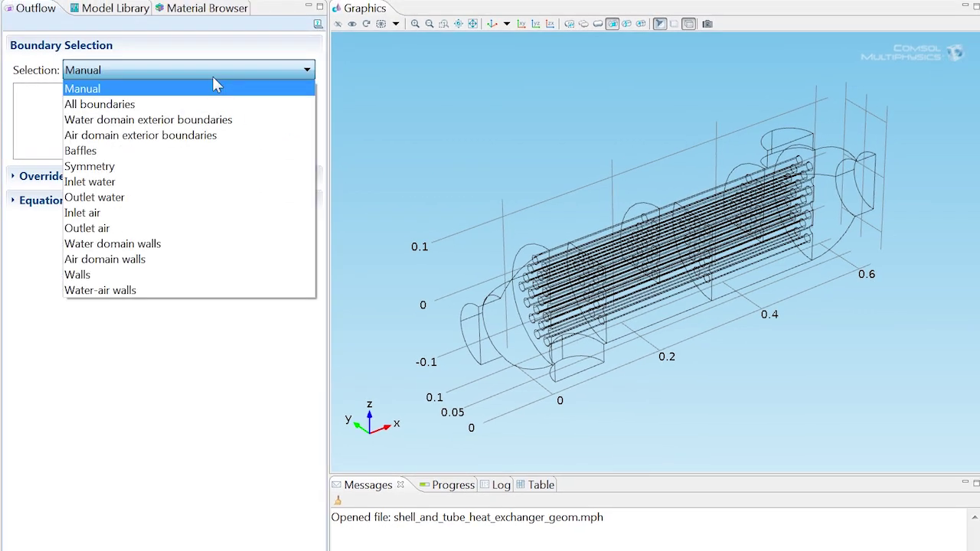
pyautogui.click(115, 198)
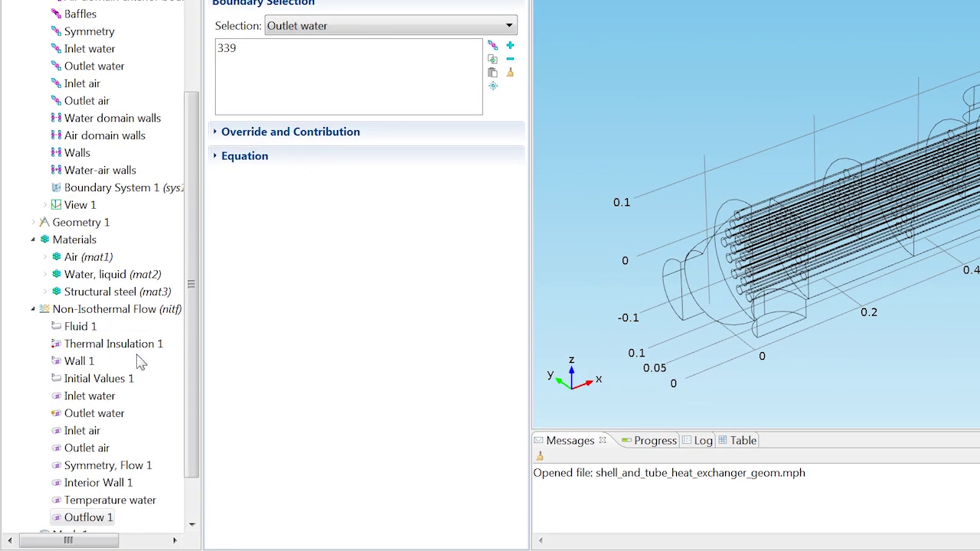
# Rename the new outflow feature as Outflow water
pyautogui.rightClick(95, 523)
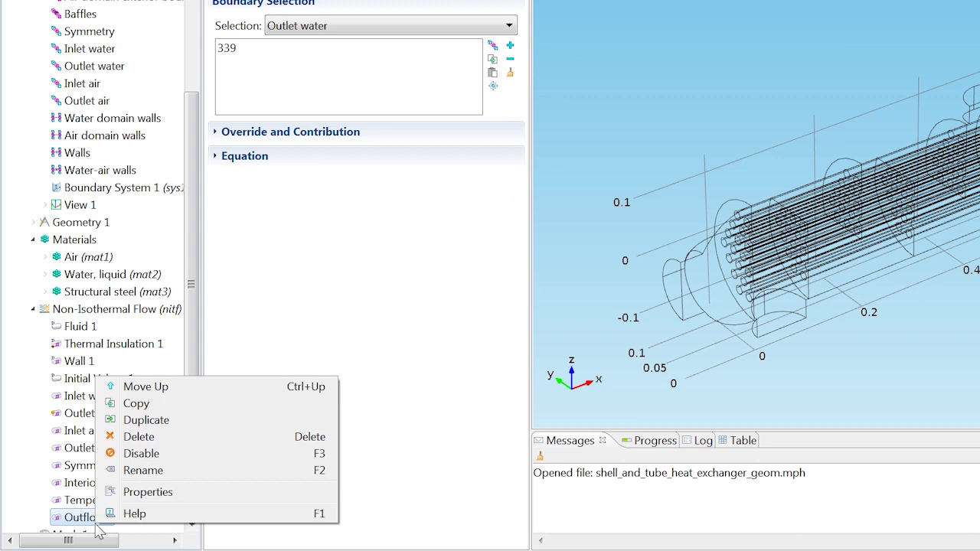
pyautogui.click(142, 469)
pyautogui.press('End')
pyautogui.press('BackSpace')
pyautogui.write('water')
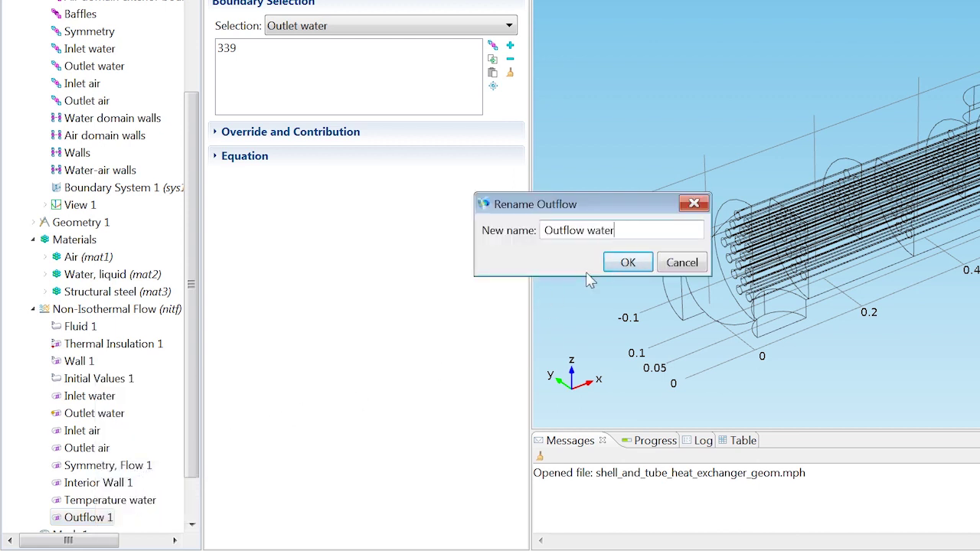
pyautogui.click(626, 263)
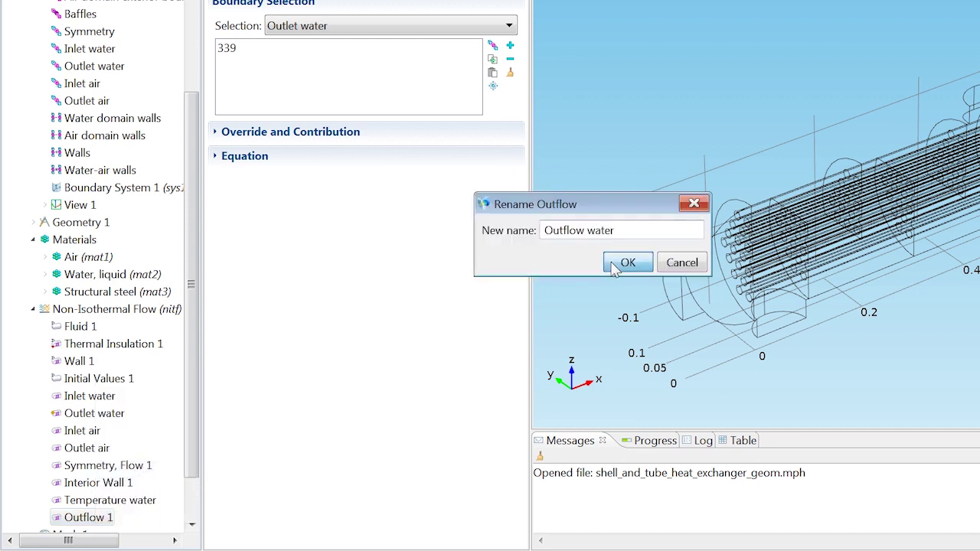
# Add a second heat transfer Temperature condition on the Inlet air boundary and set its temperature to T_air
pyautogui.rightClick(149, 312)
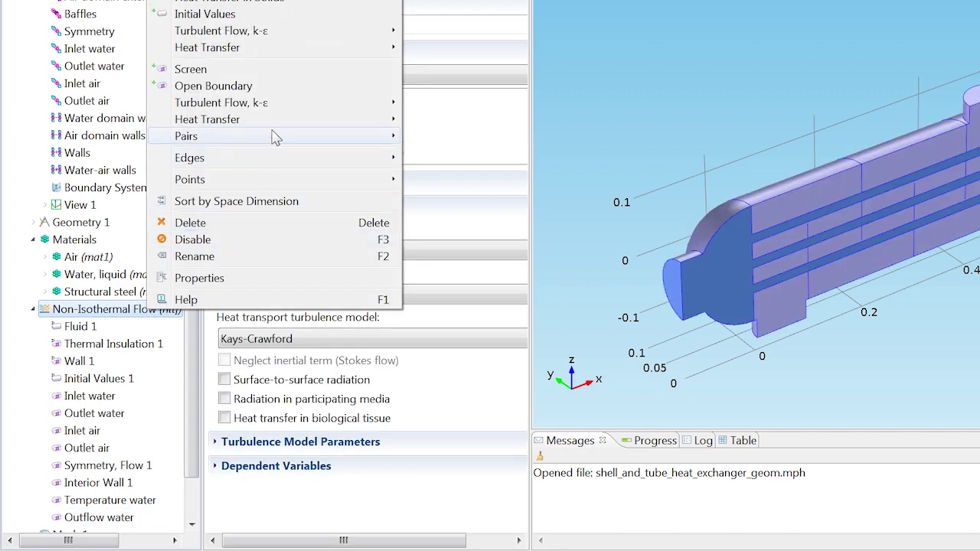
pyautogui.moveTo(278, 121)
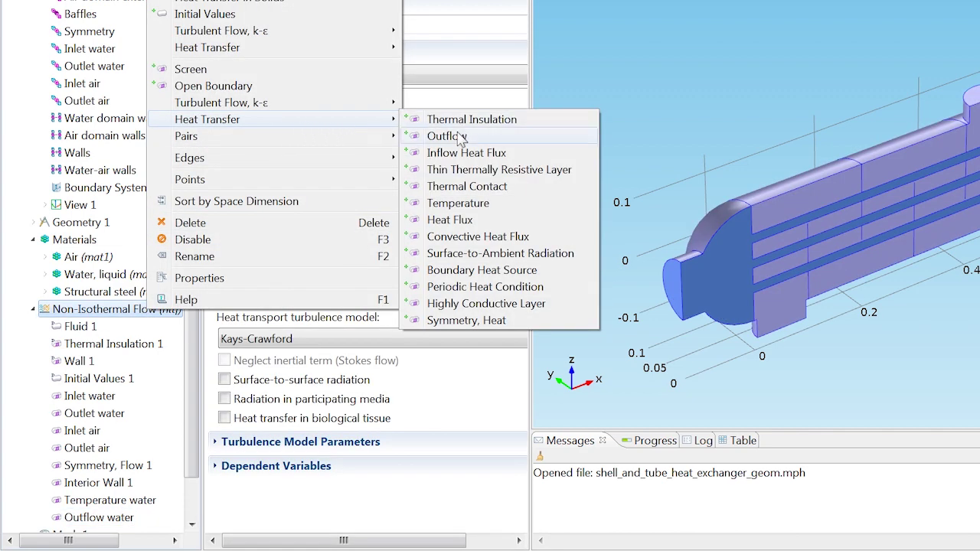
pyautogui.click(457, 204)
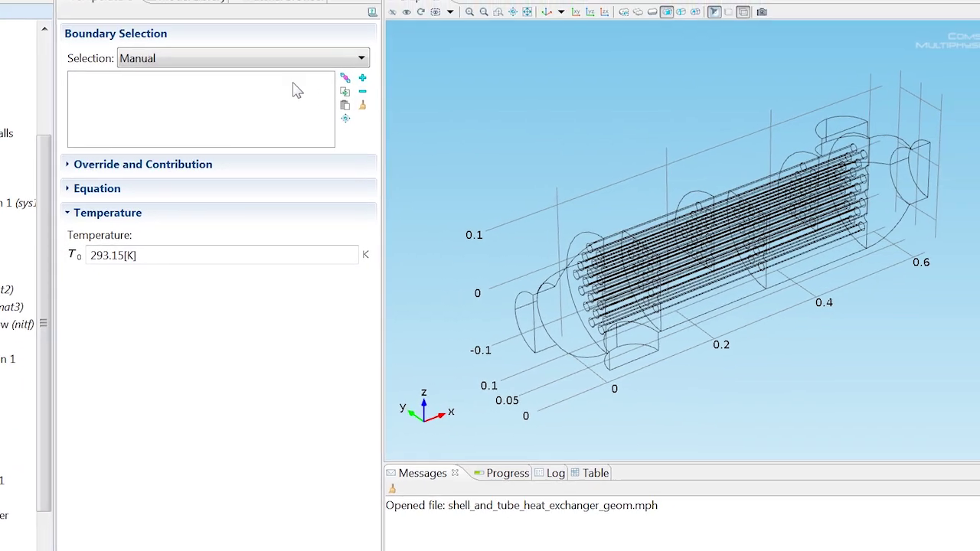
pyautogui.click(441, 27)
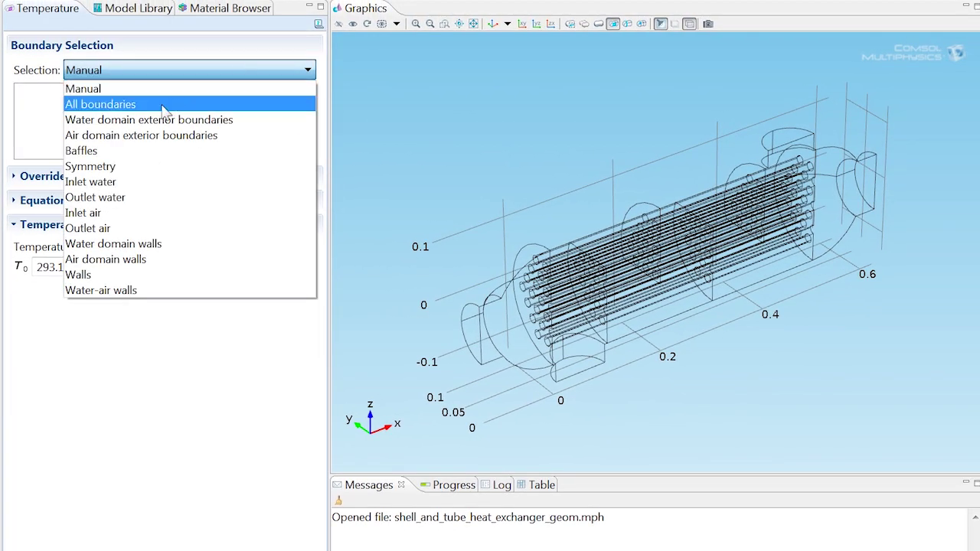
pyautogui.click(84, 212)
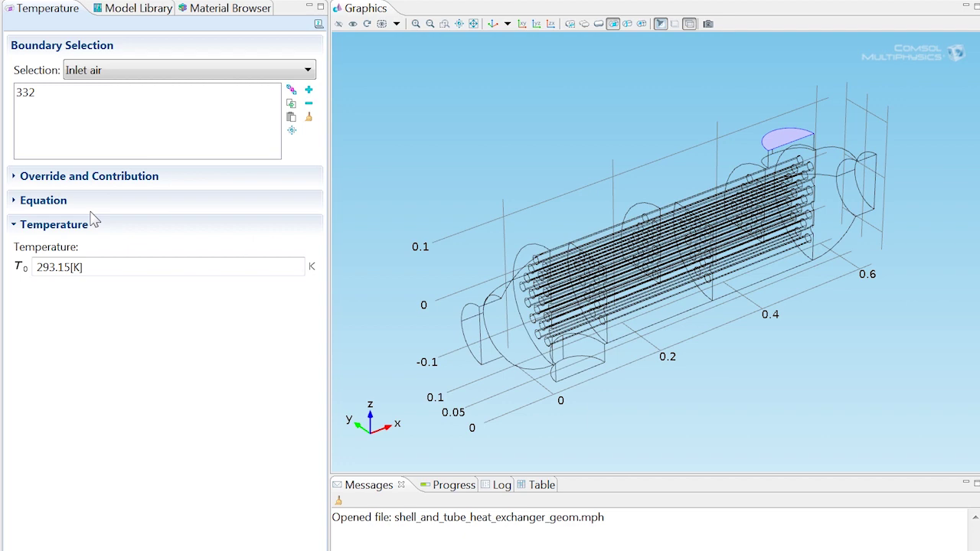
pyautogui.moveTo(86, 267); pyautogui.dragTo(31, 284)
pyautogui.write('T_air')
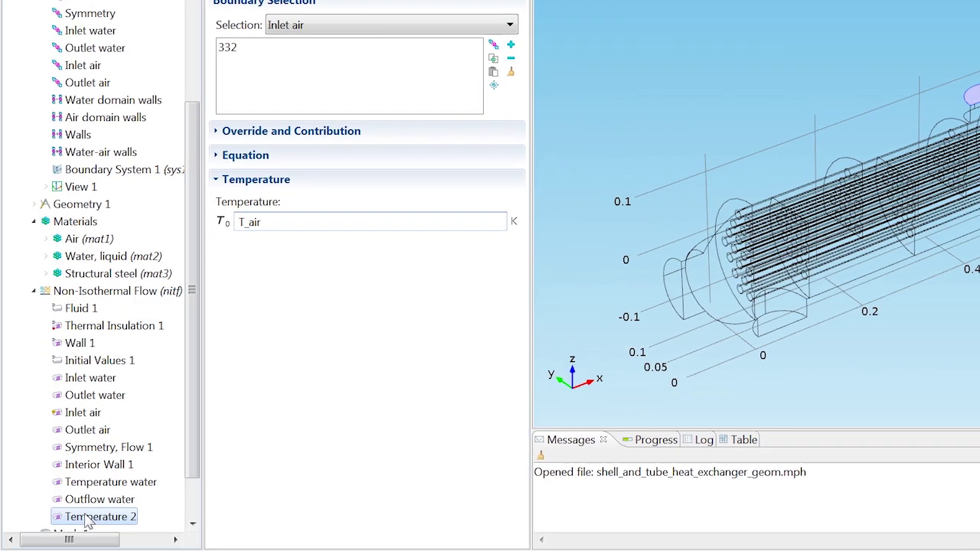
# Rename the second temperature feature as Temperature air
pyautogui.rightClick(86, 517)
pyautogui.click(133, 460)
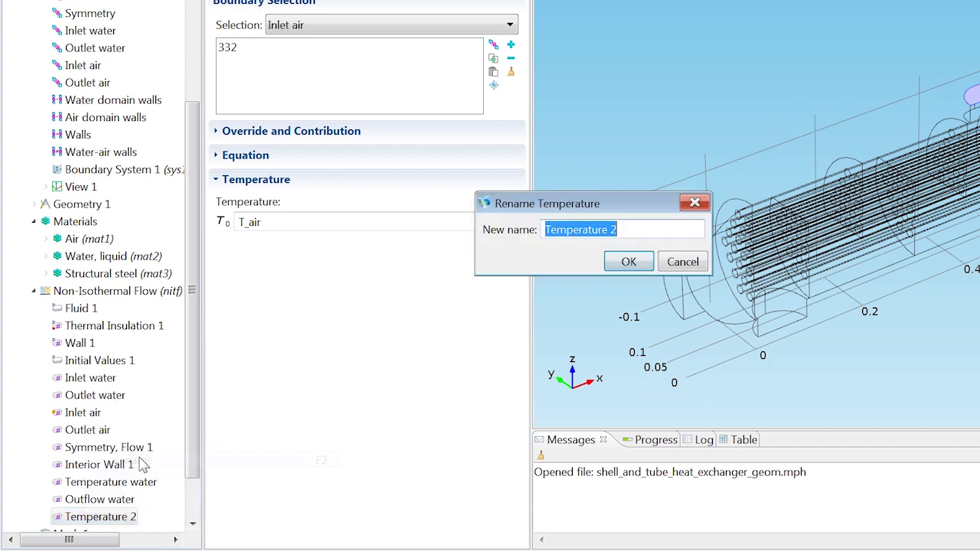
pyautogui.press('End')
pyautogui.press('BackSpace')
pyautogui.write('air')
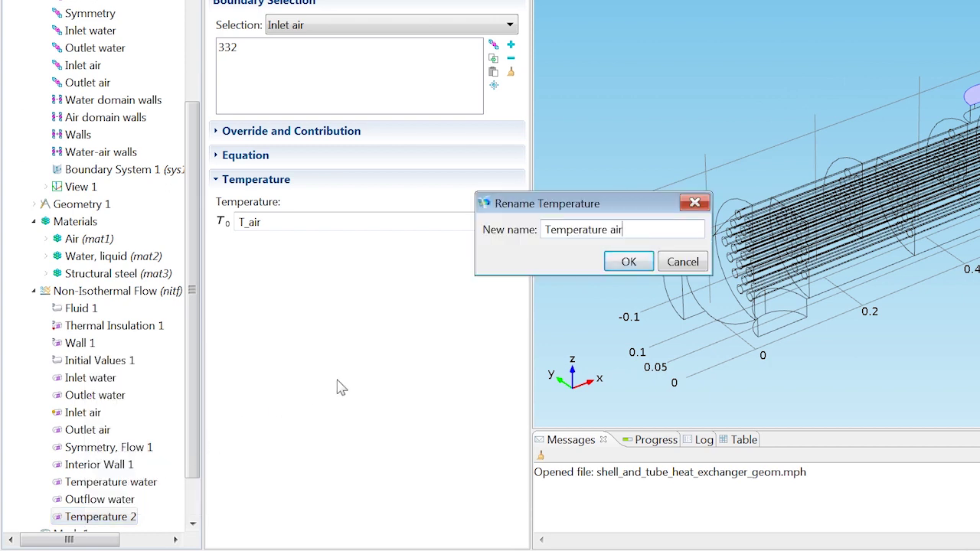
pyautogui.click(626, 262)
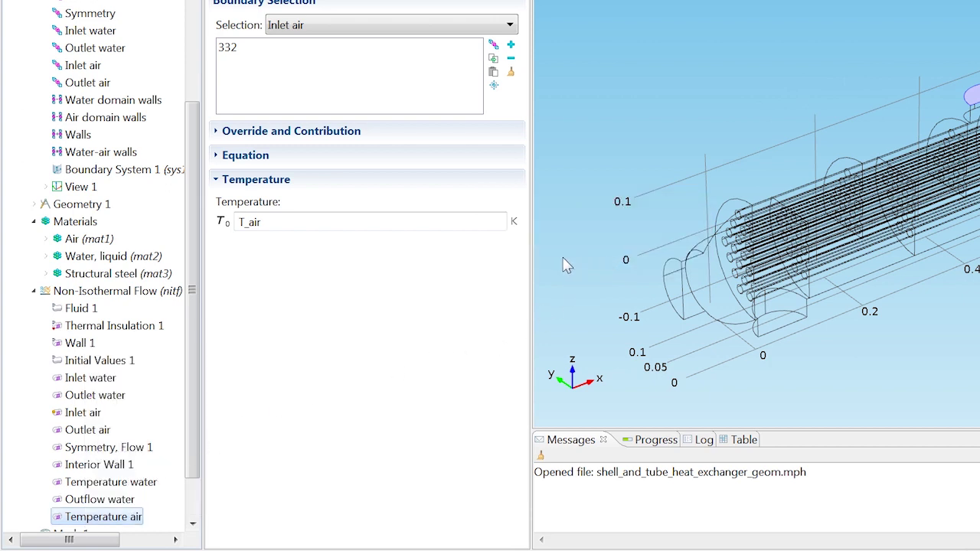
# Add a second heat transfer Outflow condition to Non-Isothermal Flow and assign it to the Outlet air selection
pyautogui.rightClick(153, 292)
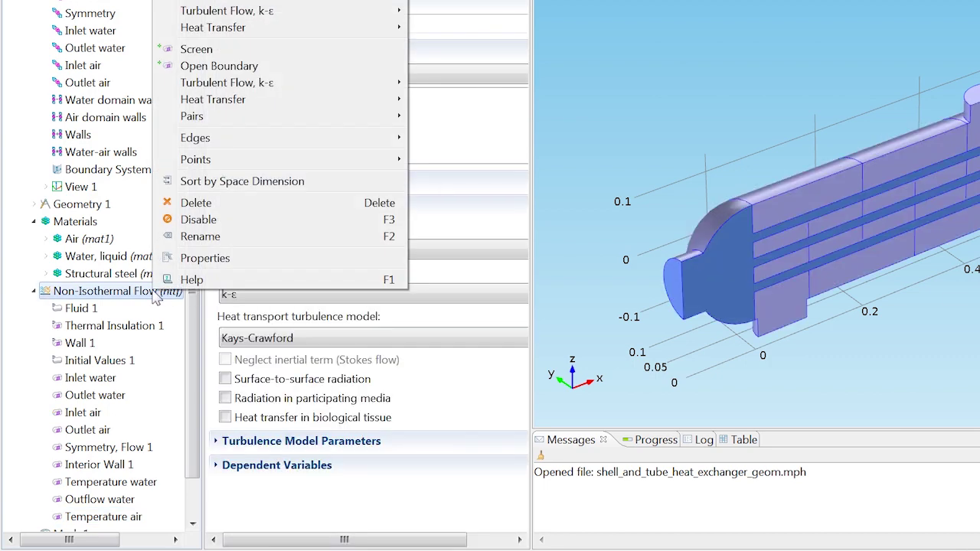
pyautogui.moveTo(216, 103)
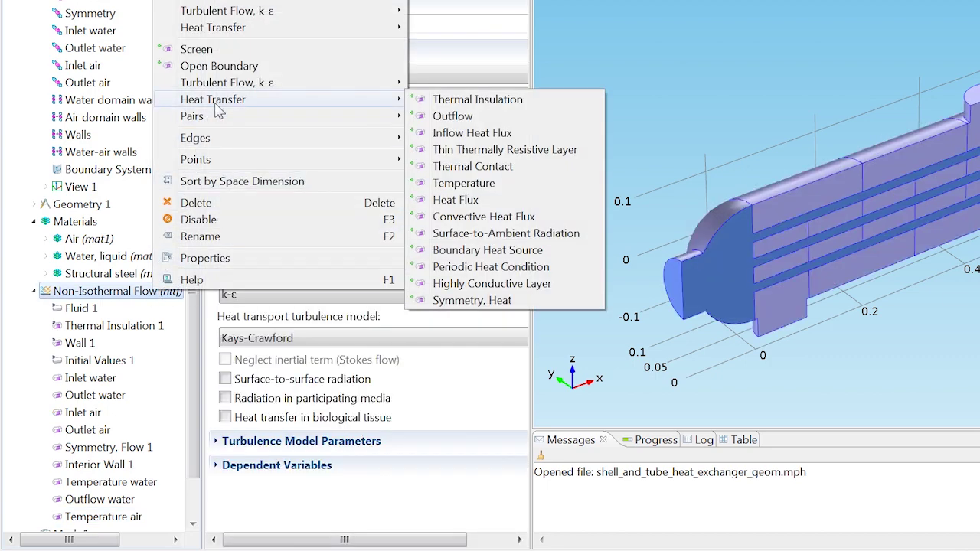
pyautogui.click(463, 116)
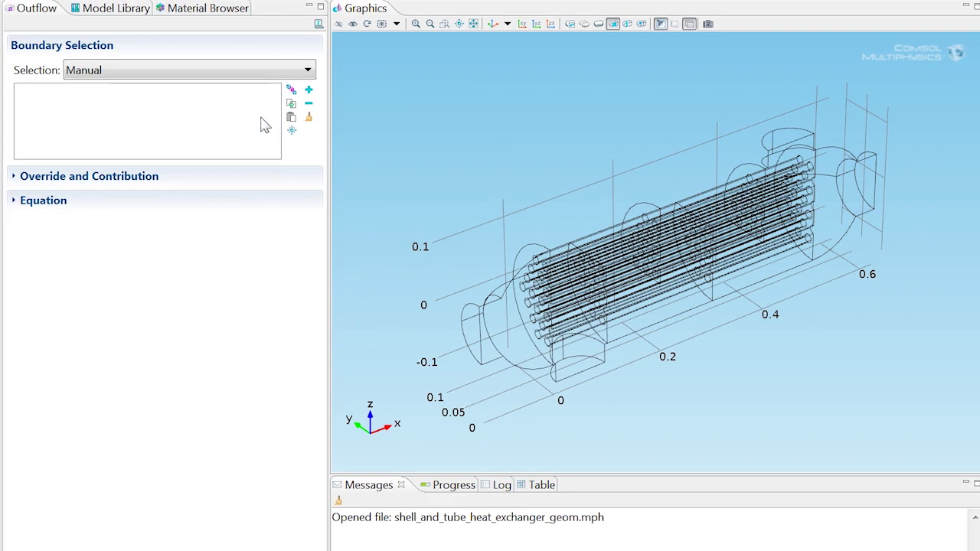
pyautogui.click(256, 73)
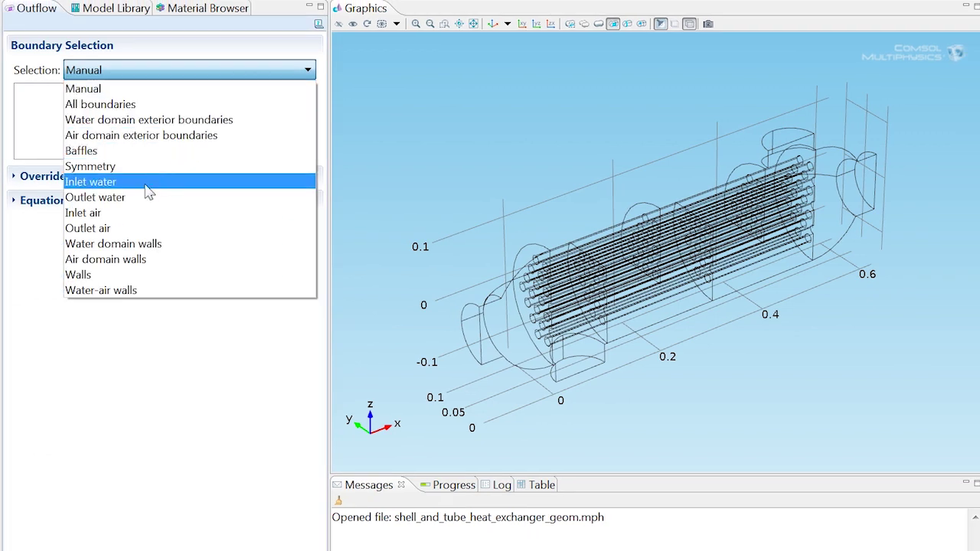
pyautogui.click(88, 228)
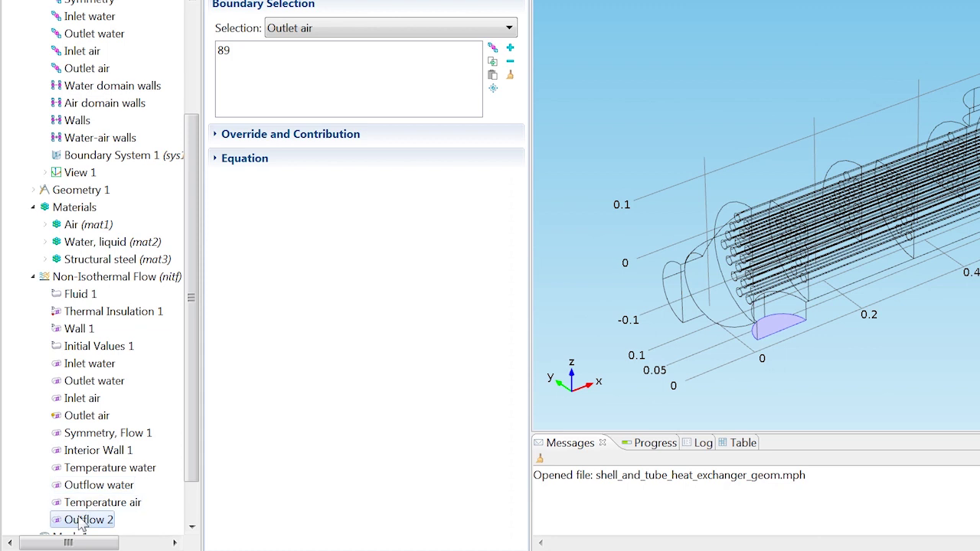
# Rename the Outflow 2 feature as Outflow air
pyautogui.rightClick(88, 520)
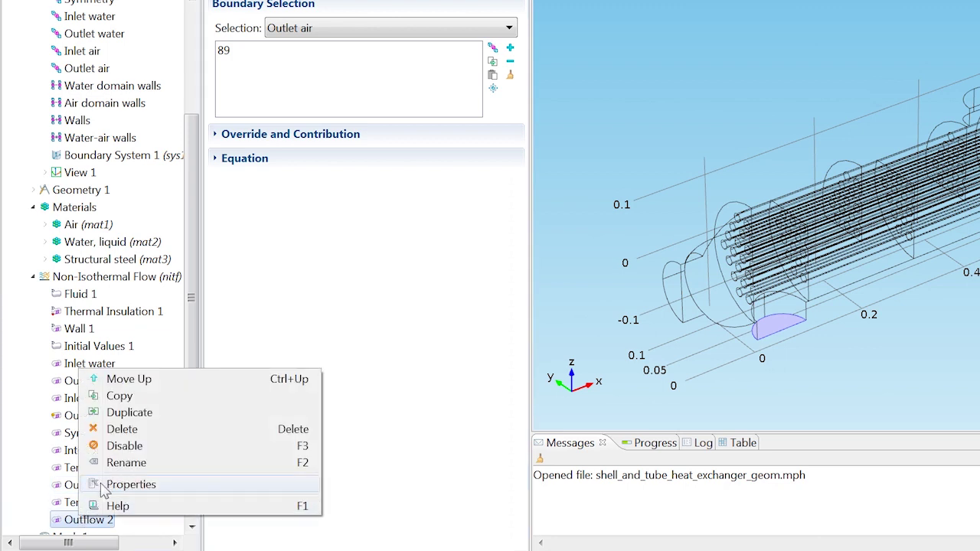
pyautogui.click(126, 463)
pyautogui.press('End')
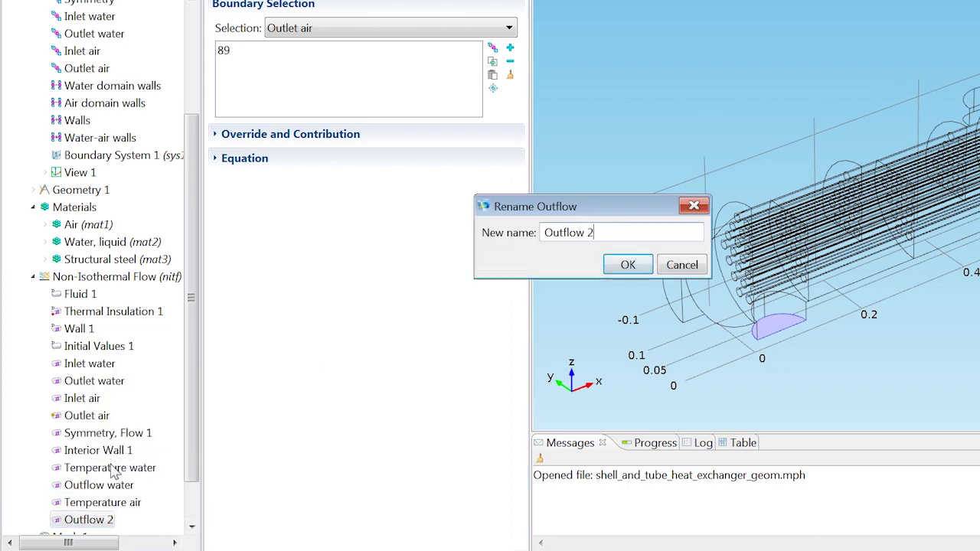
pyautogui.press('BackSpace')
pyautogui.write('air')
pyautogui.click(628, 264)
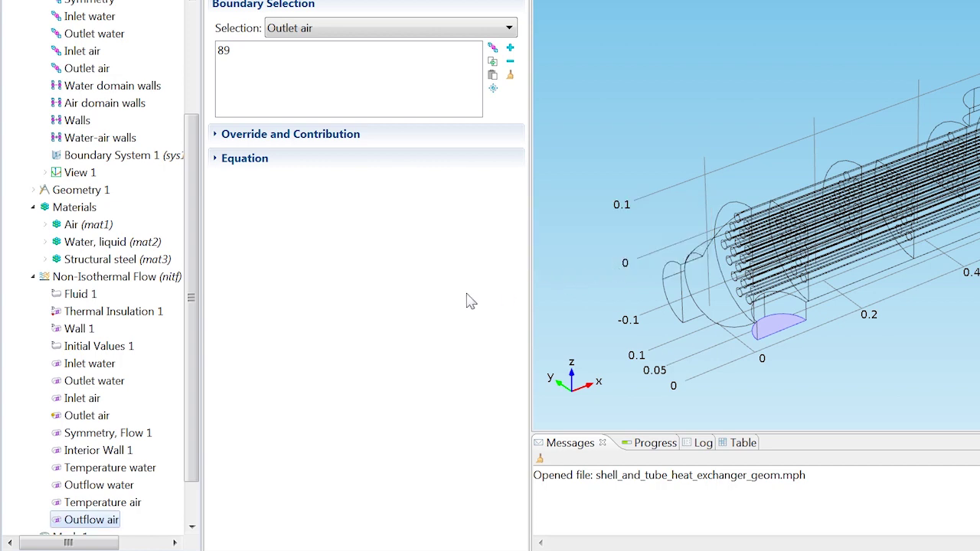
# Add a heat transfer Symmetry, Heat condition to Non-Isothermal Flow and assign it to the Symmetry selection
pyautogui.click(159, 282)
pyautogui.rightClick(161, 290)
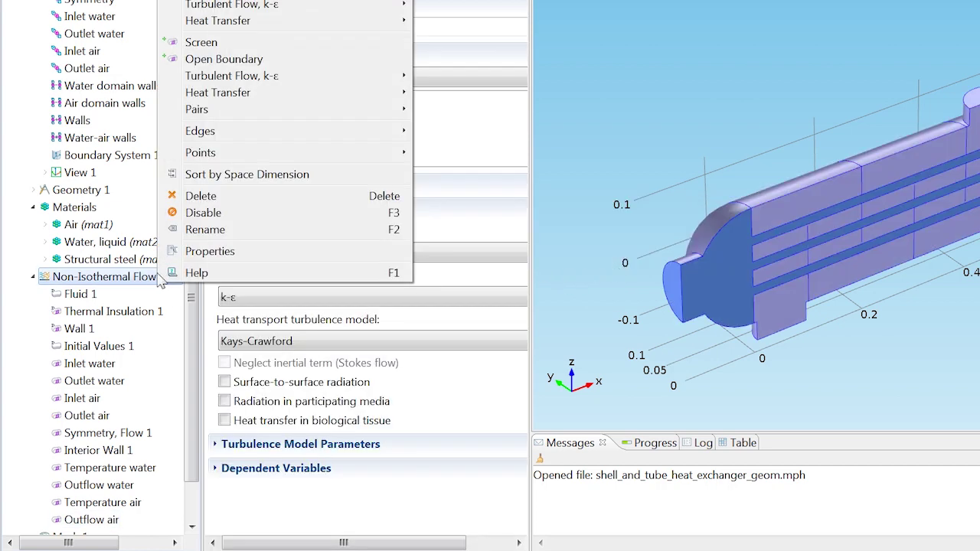
pyautogui.moveTo(258, 95)
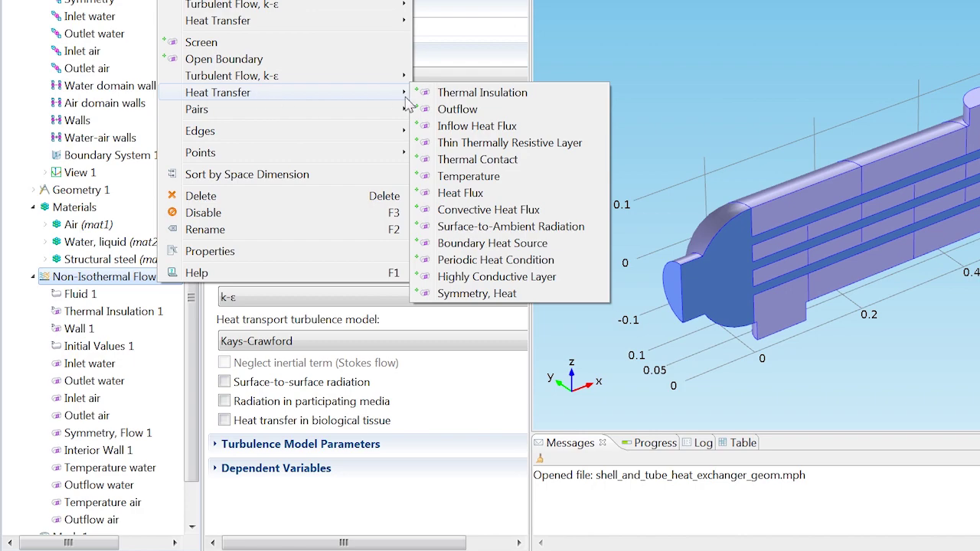
pyautogui.click(462, 297)
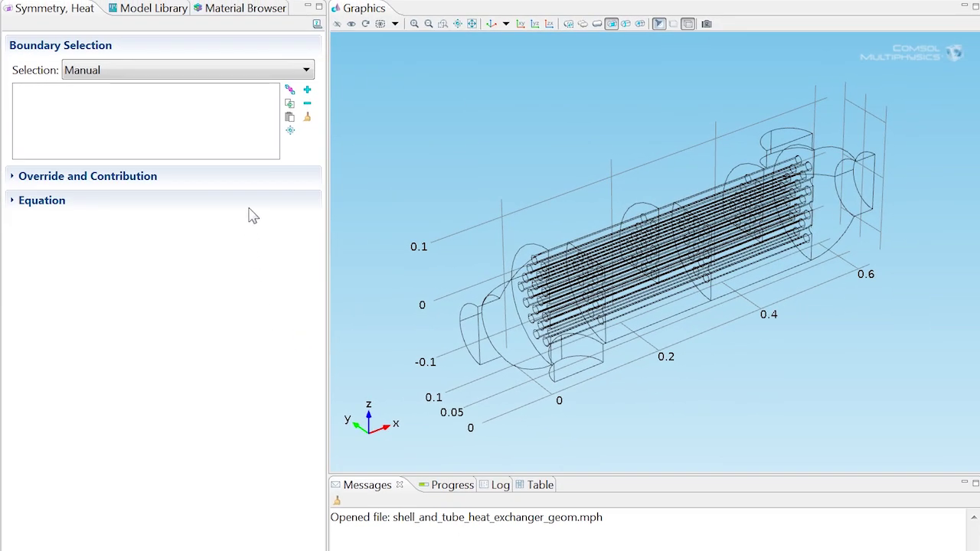
pyautogui.click(249, 70)
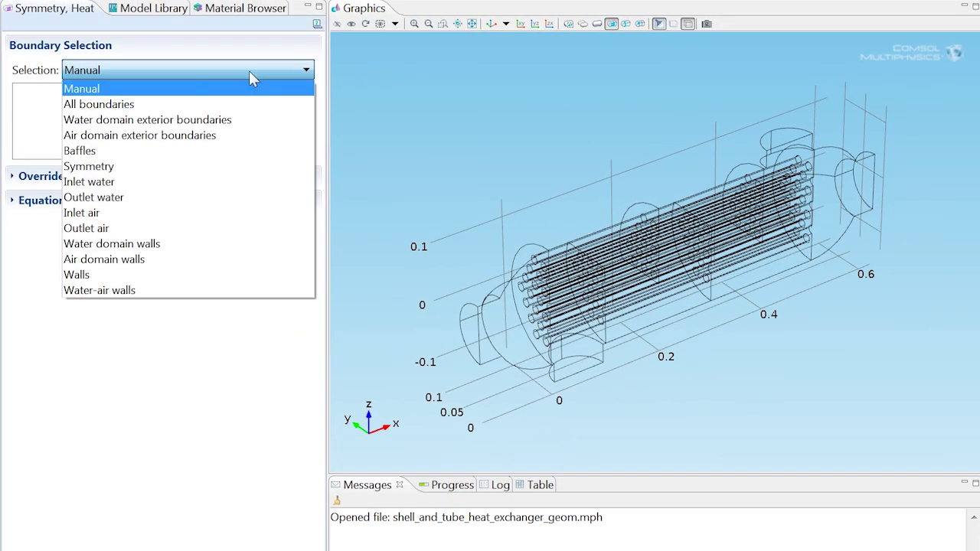
pyautogui.click(113, 167)
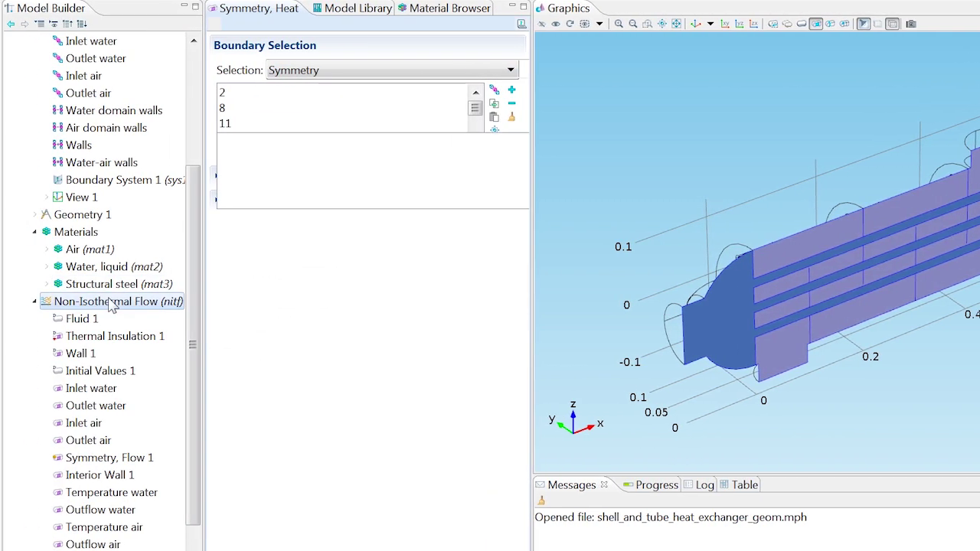
# Add a heat transfer Highly Conductive Layer condition to Non-Isothermal Flow and assign it to the Walls selection
pyautogui.rightClick(111, 301)
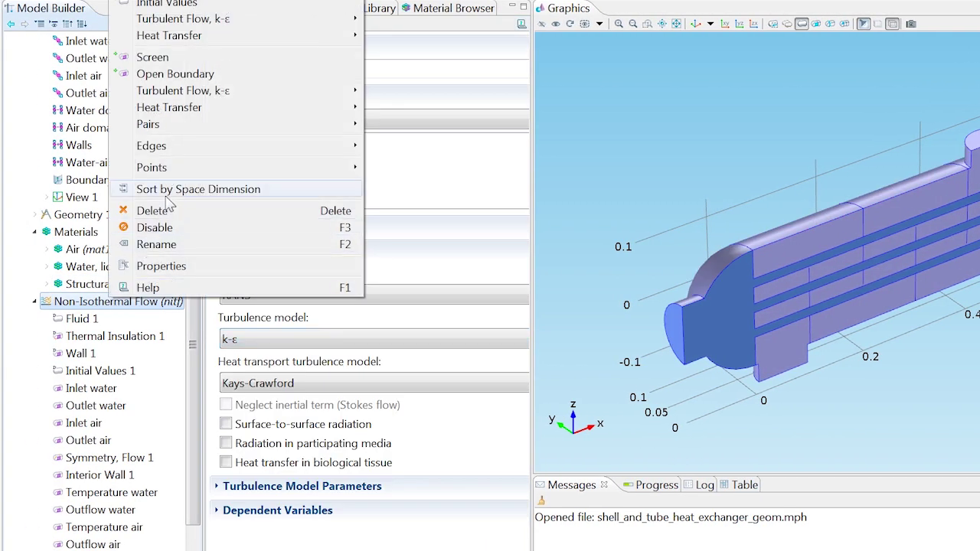
pyautogui.moveTo(207, 113)
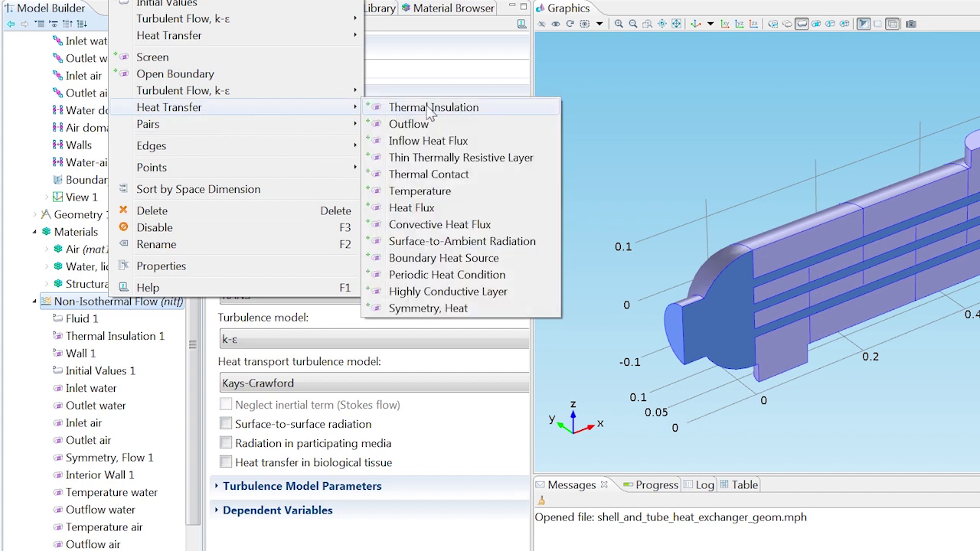
pyautogui.click(413, 293)
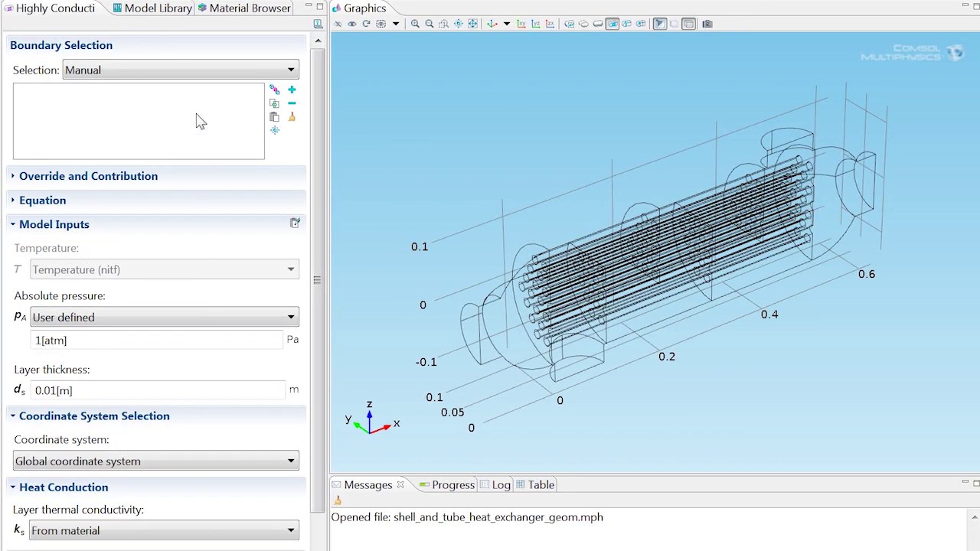
pyautogui.click(201, 70)
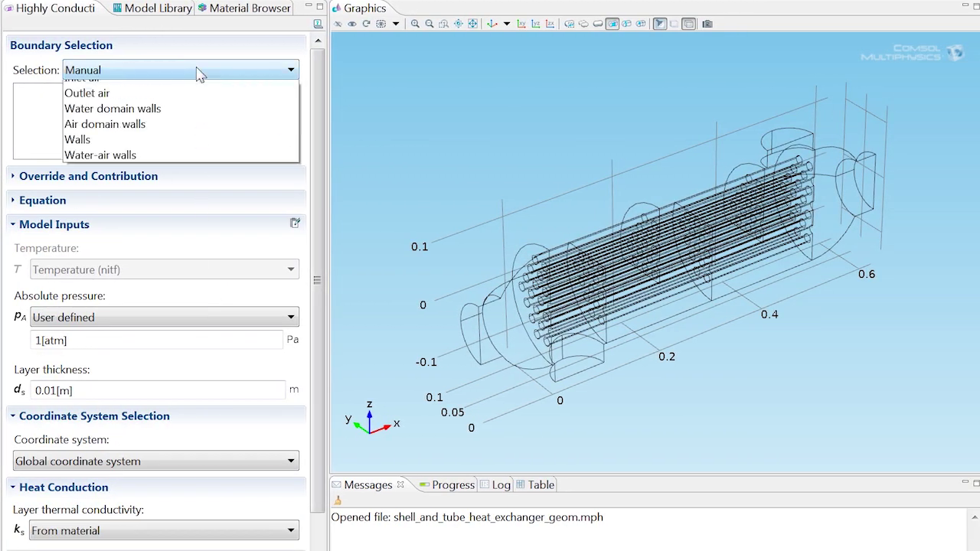
pyautogui.click(82, 274)
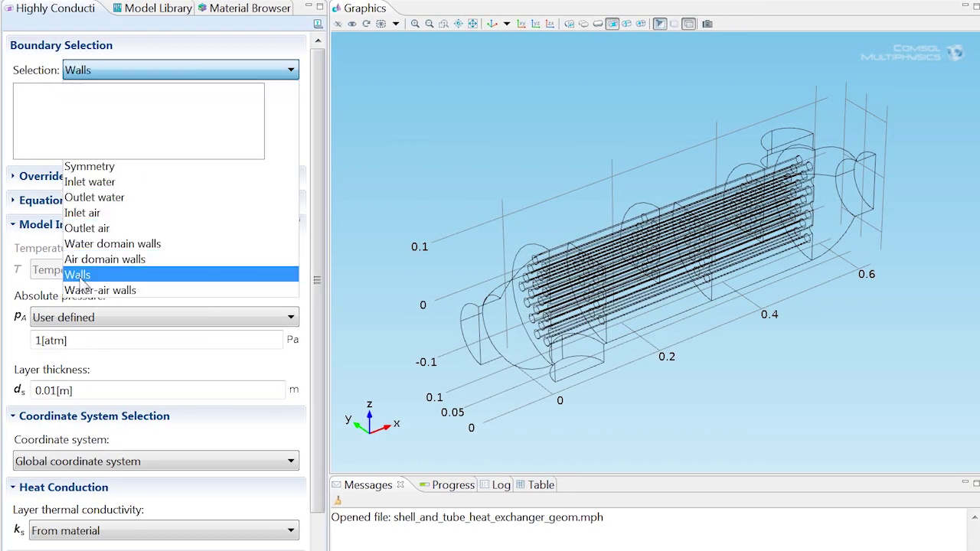
# Set the highly conductive layer's thickness to 0.005[m]
pyautogui.click(58, 392)
pyautogui.press('BackSpace')
pyautogui.write('0')
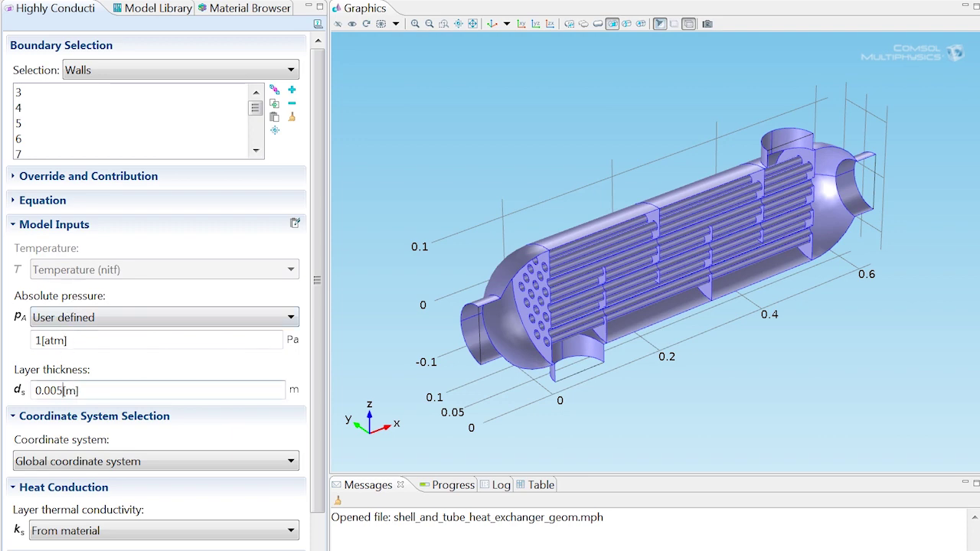
pyautogui.write('5')
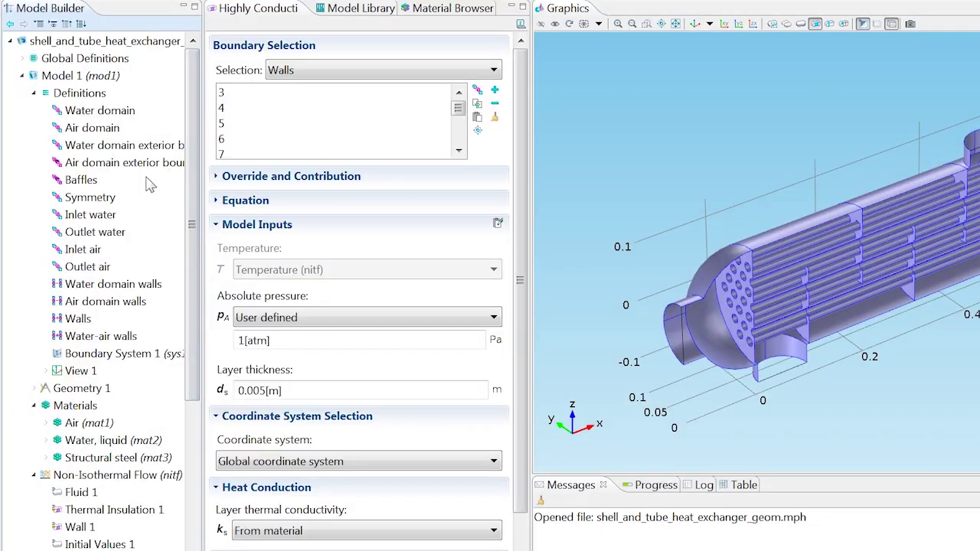
# Add an Average model coupling under Definitions, at boundary level, with the Inlet water selection as its source
pyautogui.rightClick(97, 102)
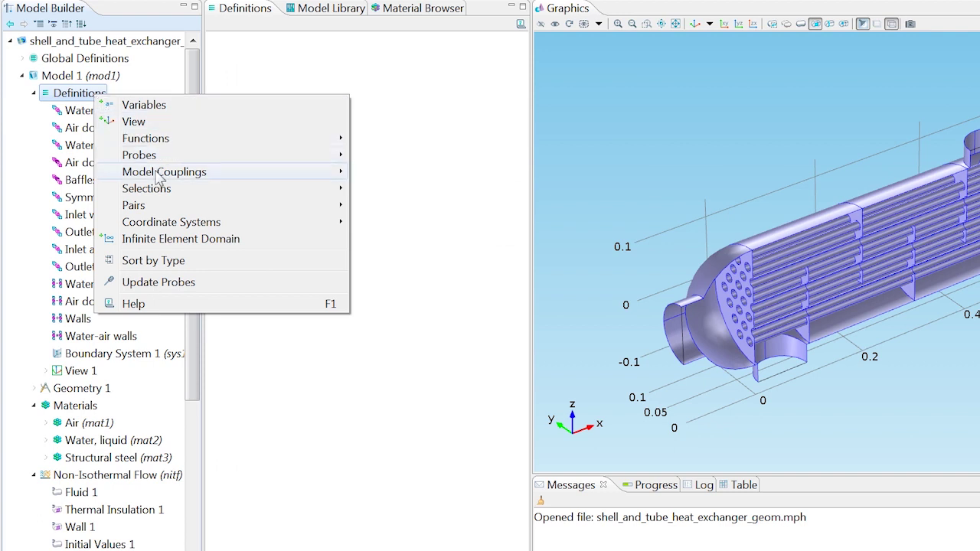
pyautogui.moveTo(159, 177)
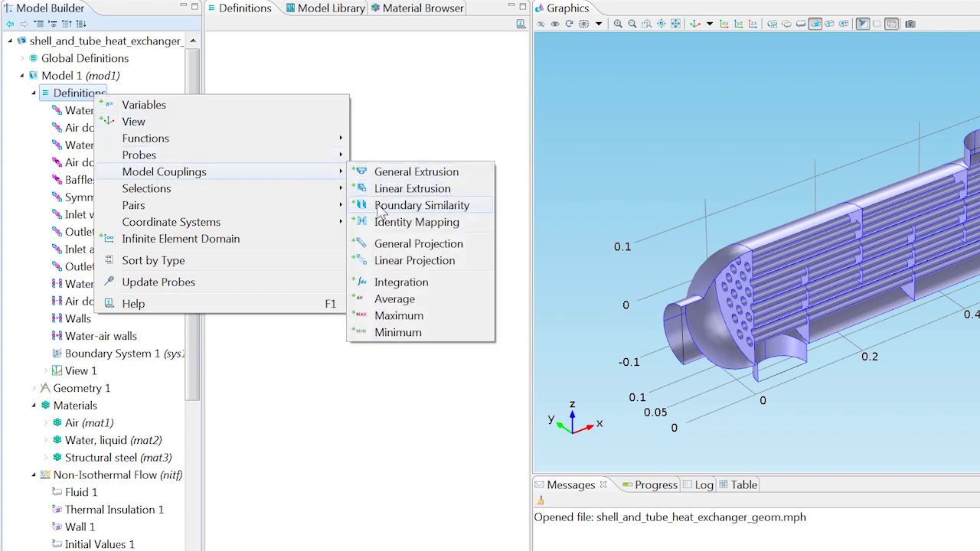
pyautogui.click(392, 300)
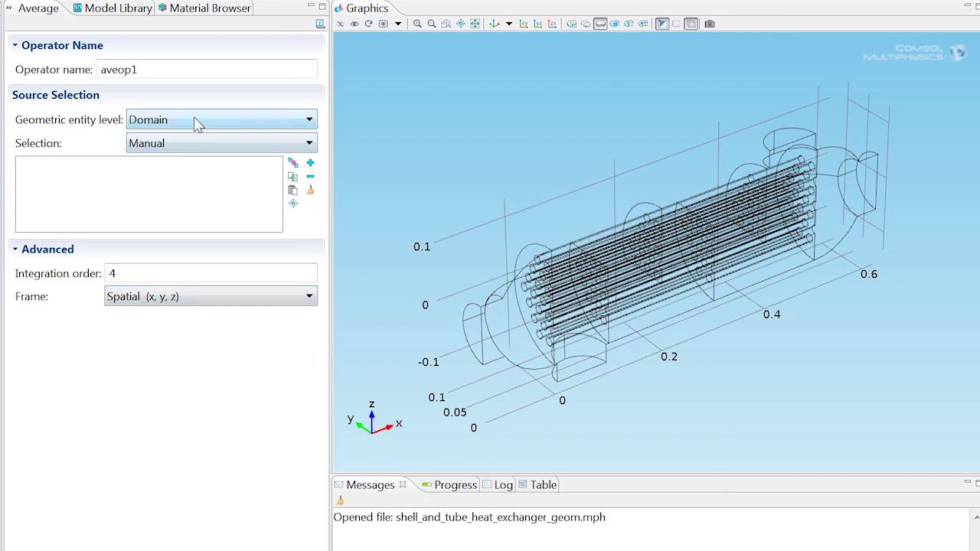
pyautogui.click(198, 122)
pyautogui.click(186, 153)
pyautogui.click(183, 148)
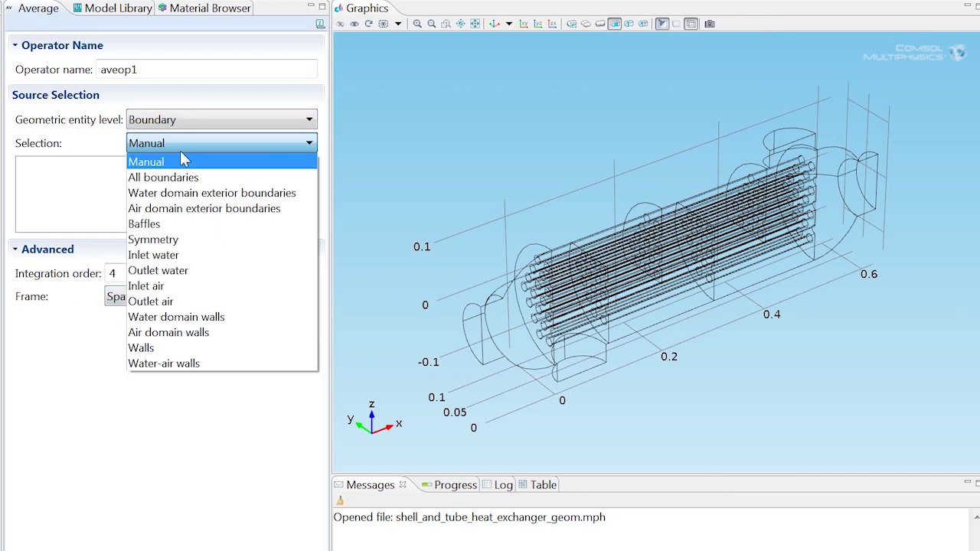
pyautogui.click(157, 256)
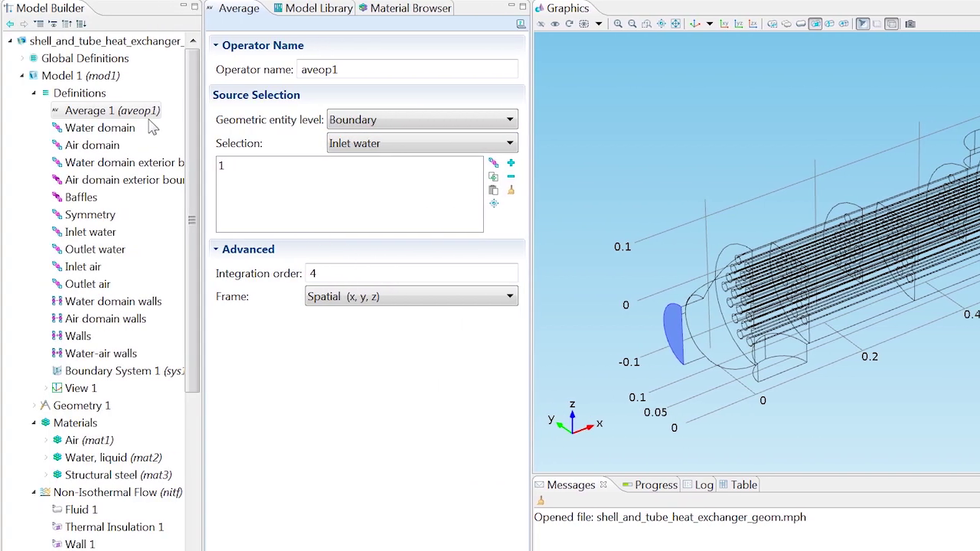
# Rename the new average operator as Average 1: Inlet water
pyautogui.rightClick(138, 109)
pyautogui.click(191, 164)
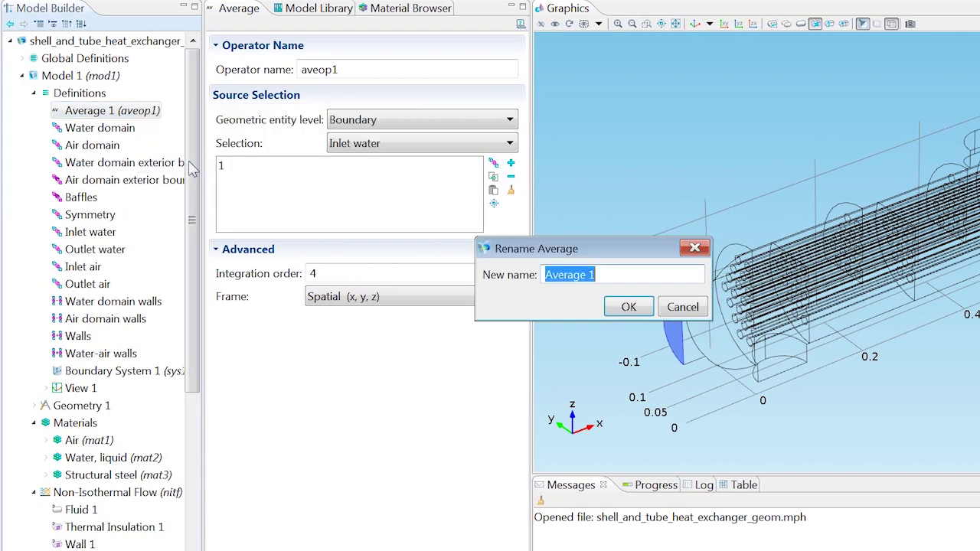
pyautogui.press('End')
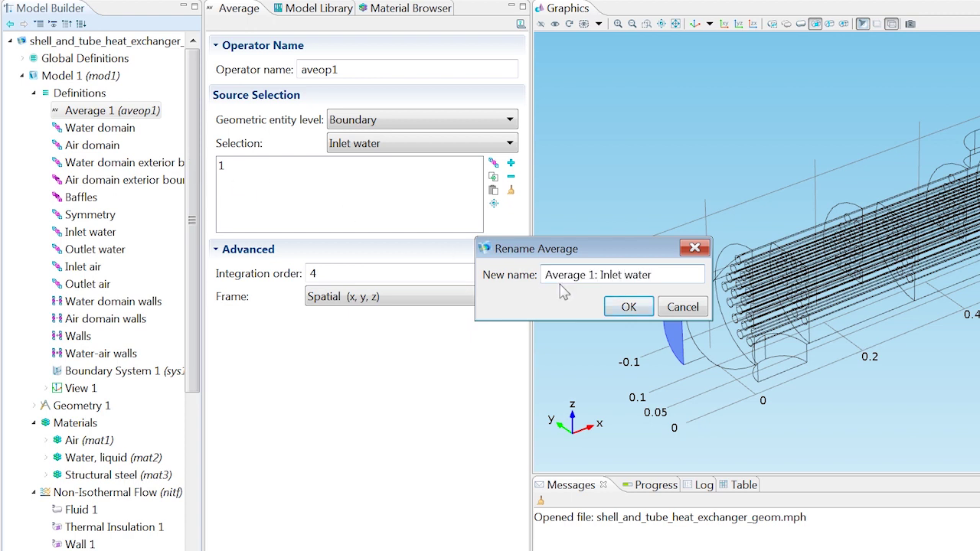
pyautogui.click(623, 308)
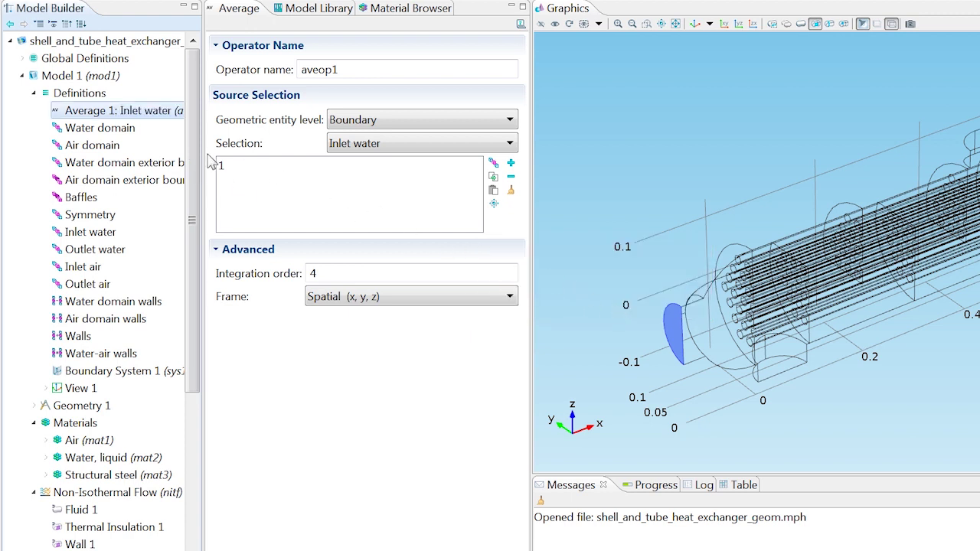
# Add a second Average model coupling under Definitions, at boundary level, with the Inlet air selection as its source
pyautogui.rightClick(79, 95)
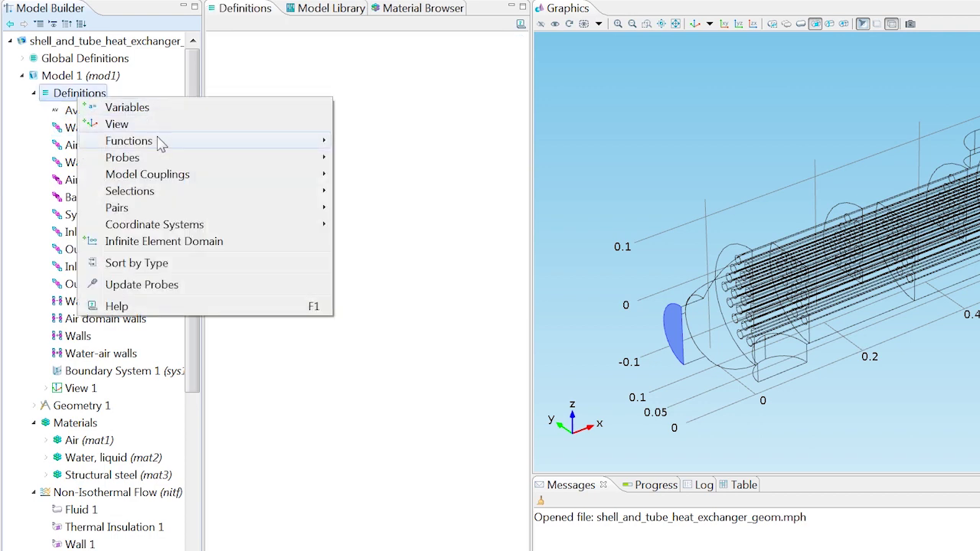
pyautogui.moveTo(241, 182)
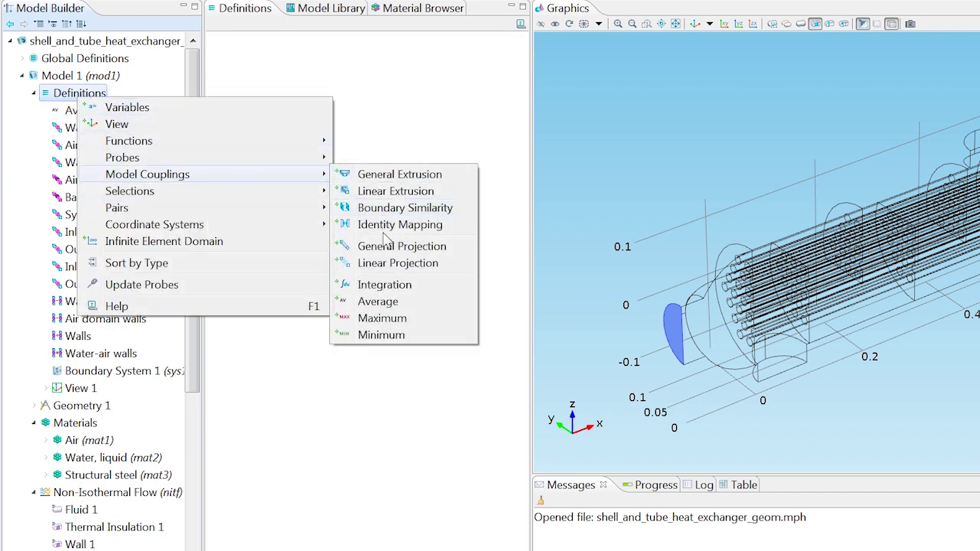
pyautogui.click(379, 301)
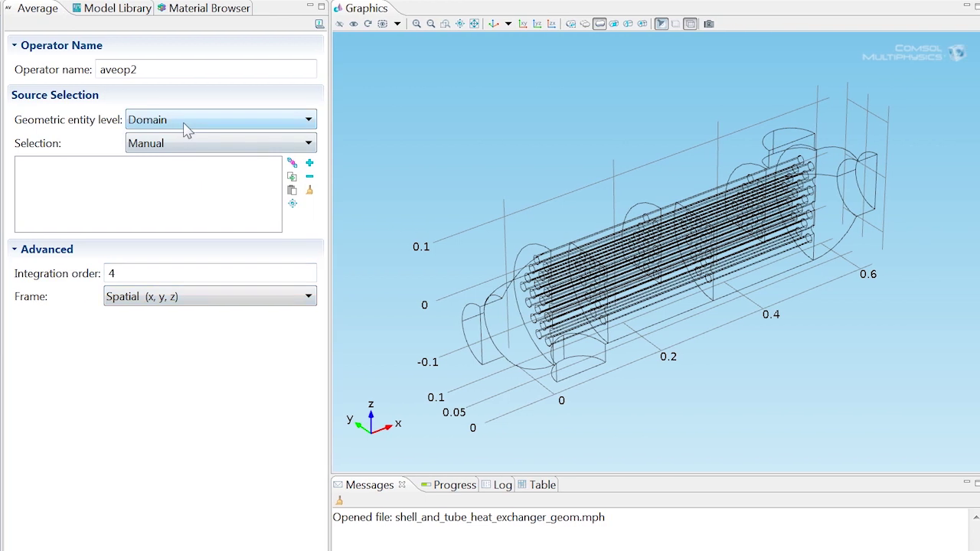
pyautogui.click(385, 121)
pyautogui.click(181, 157)
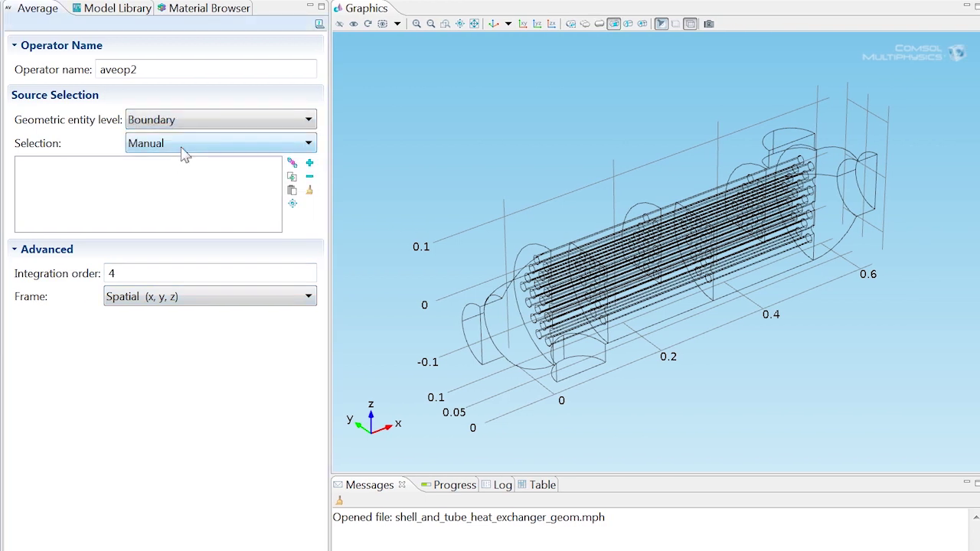
pyautogui.click(184, 145)
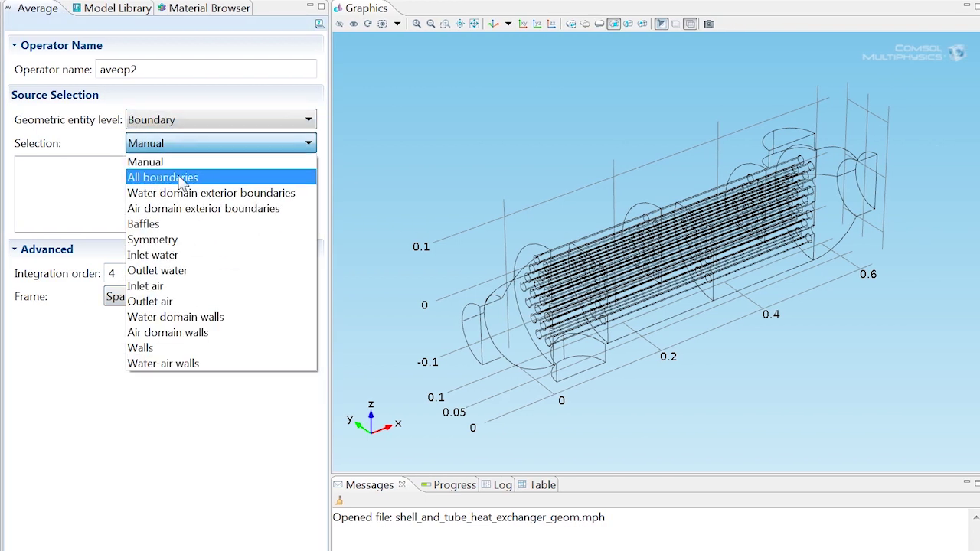
pyautogui.click(162, 285)
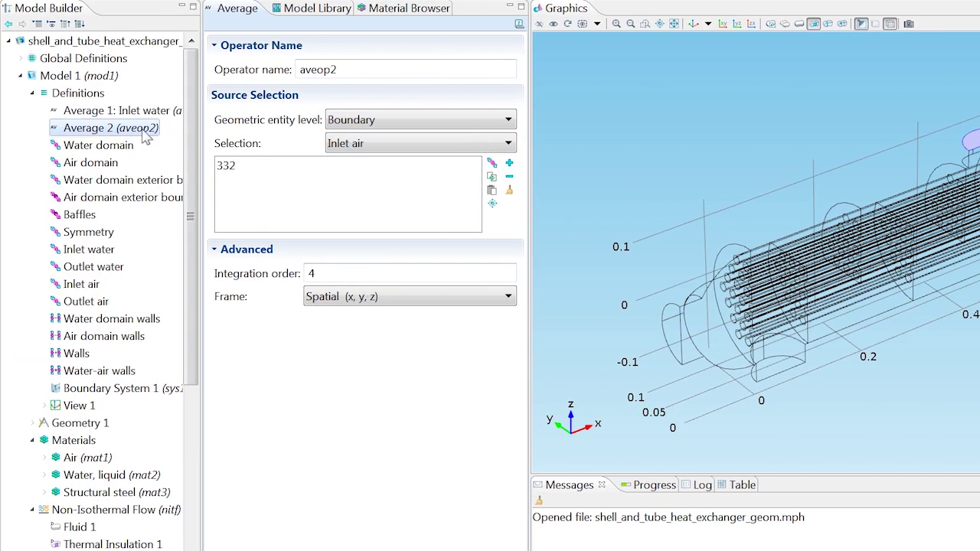
# Rename the second average operator as Average 2: Inlet air
pyautogui.rightClick(146, 135)
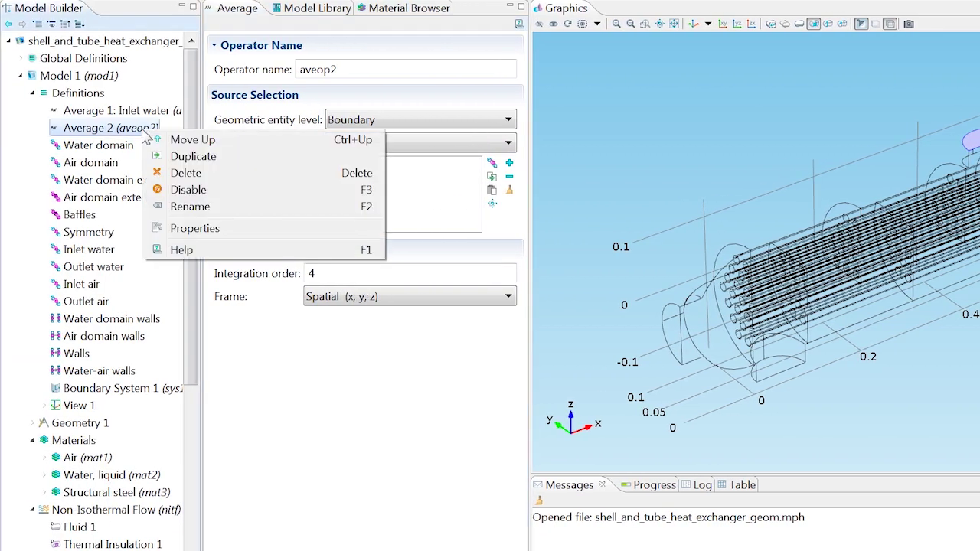
pyautogui.click(188, 205)
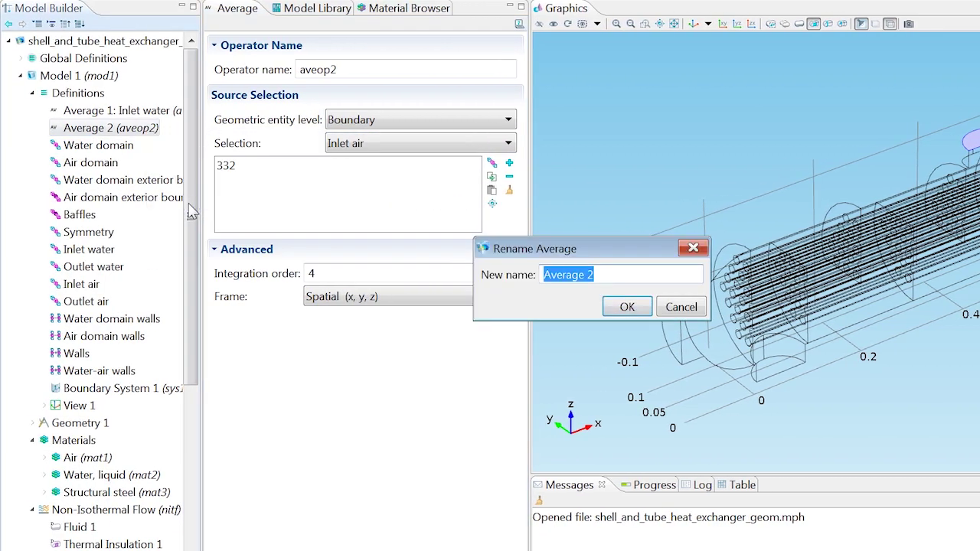
pyautogui.press('End')
pyautogui.write(': Inle')
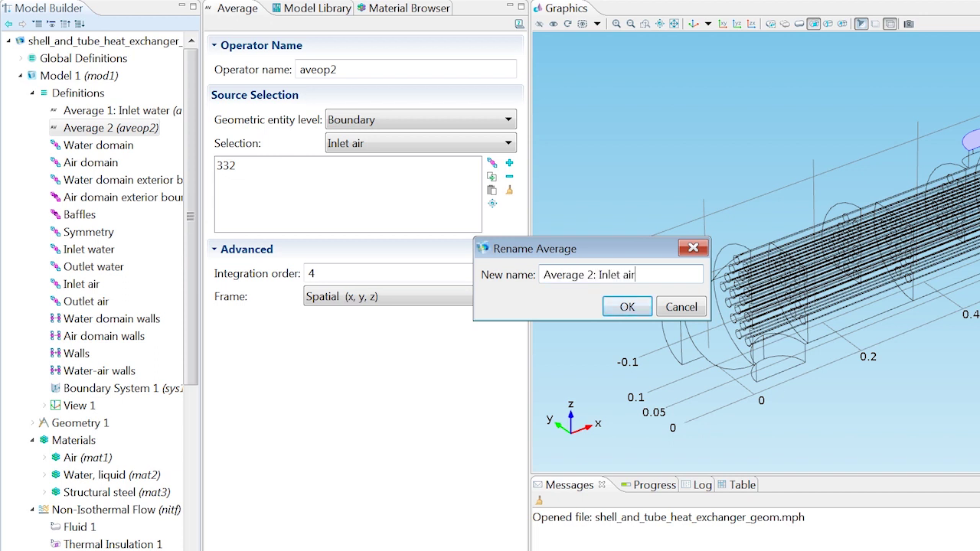
pyautogui.click(627, 306)
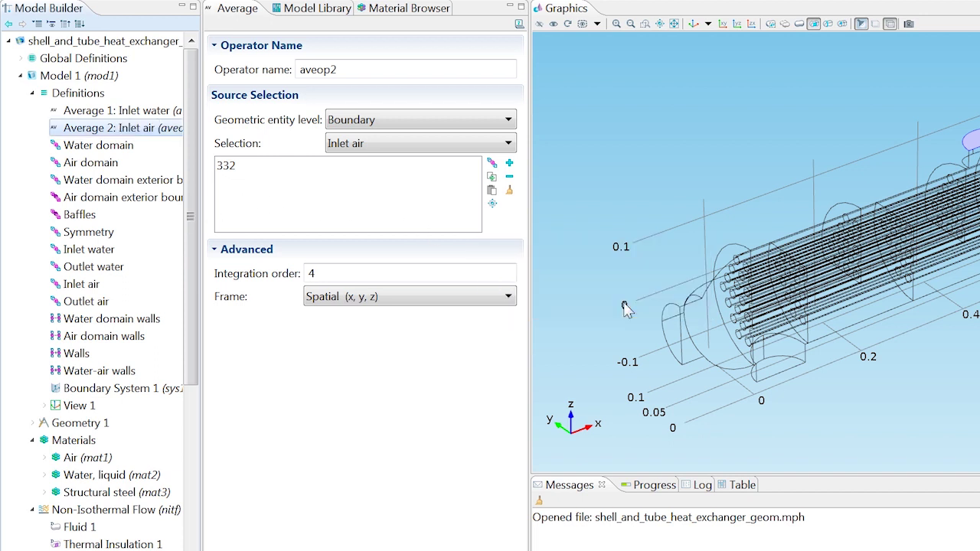
# Add an Integration model coupling under Definitions, at boundary level, with the Water-air walls selection as its source
pyautogui.rightClick(78, 93)
pyautogui.moveTo(147, 171)
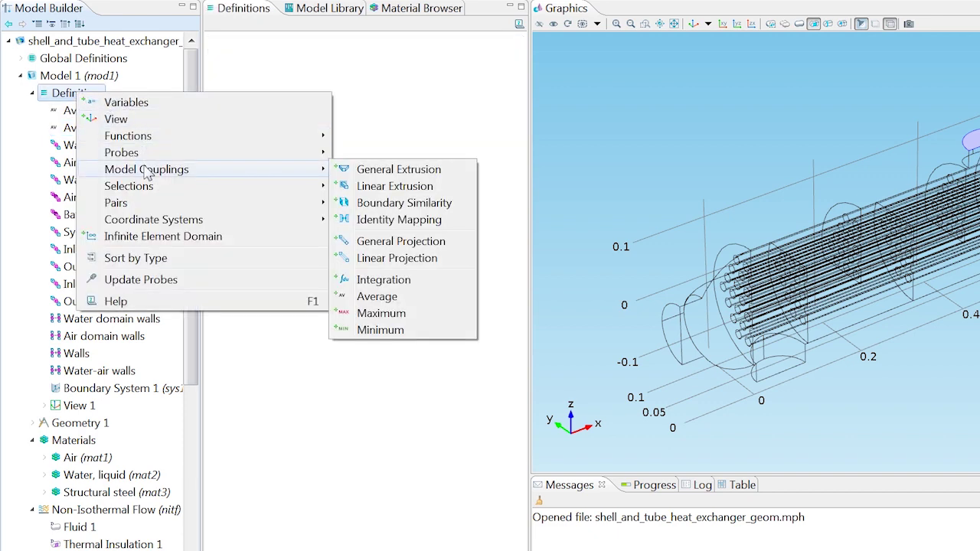
pyautogui.click(383, 280)
pyautogui.click(195, 120)
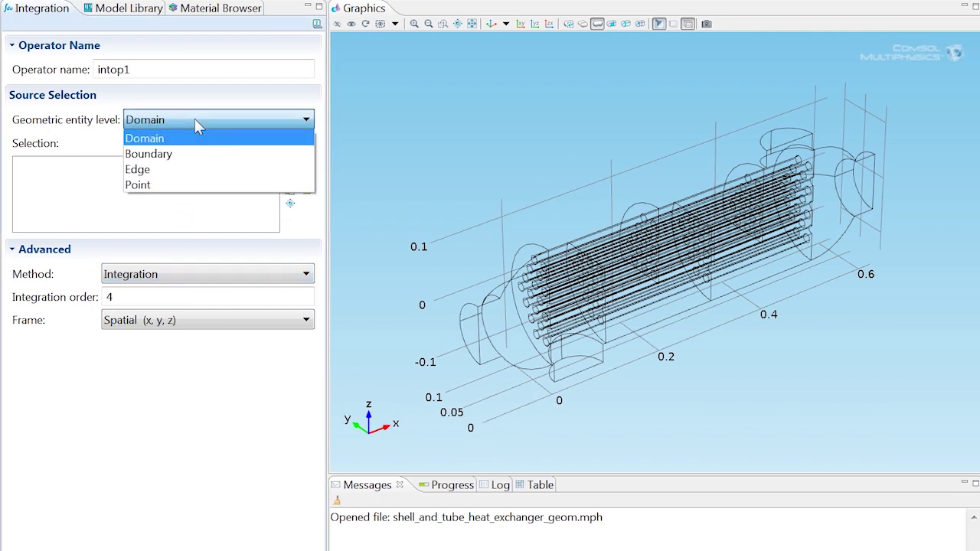
pyautogui.click(190, 151)
pyautogui.click(185, 149)
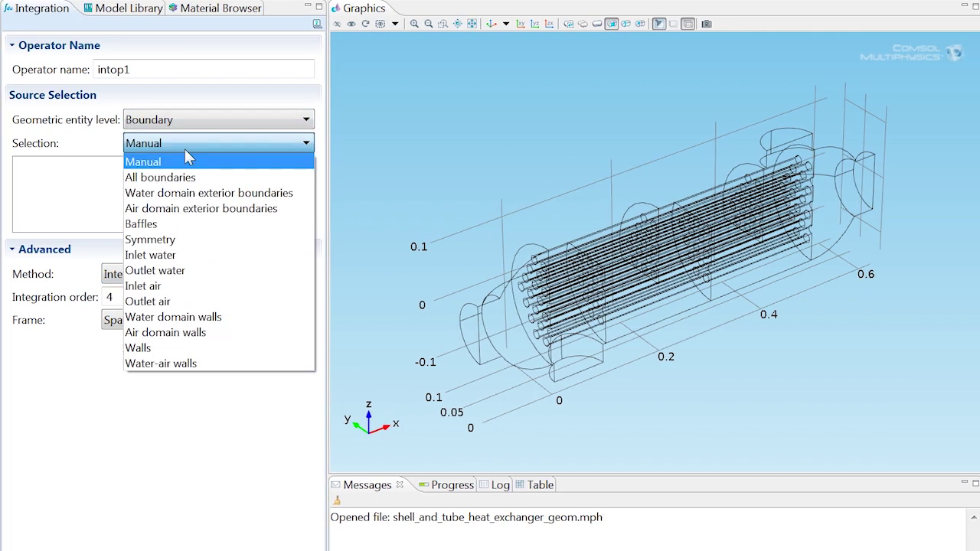
pyautogui.click(168, 365)
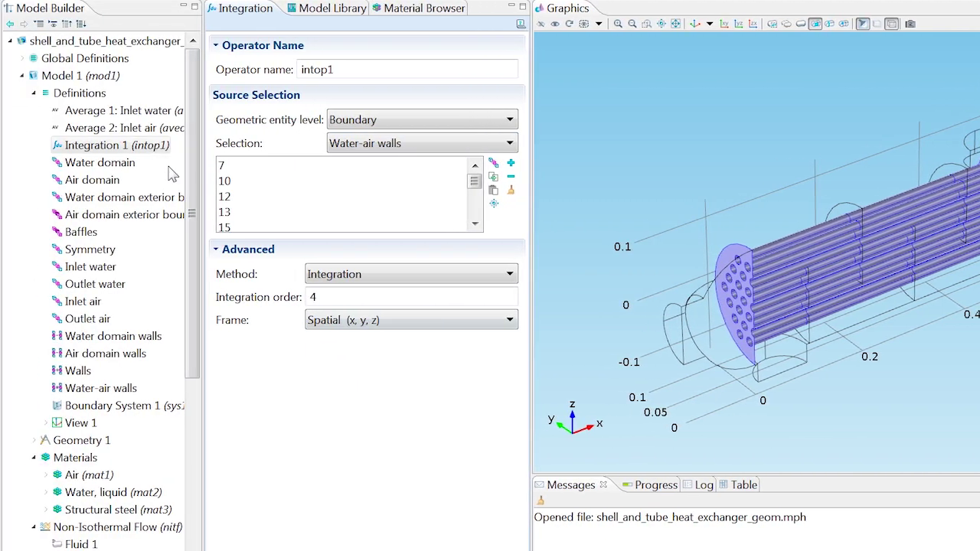
# Rename the new integration operator as Integration 1: Water-air walls
pyautogui.rightClick(152, 145)
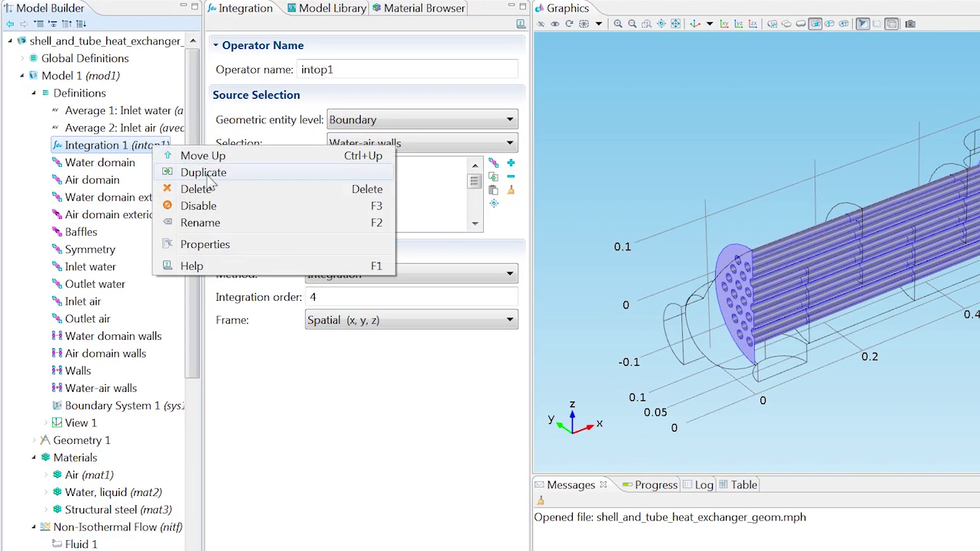
pyautogui.click(222, 223)
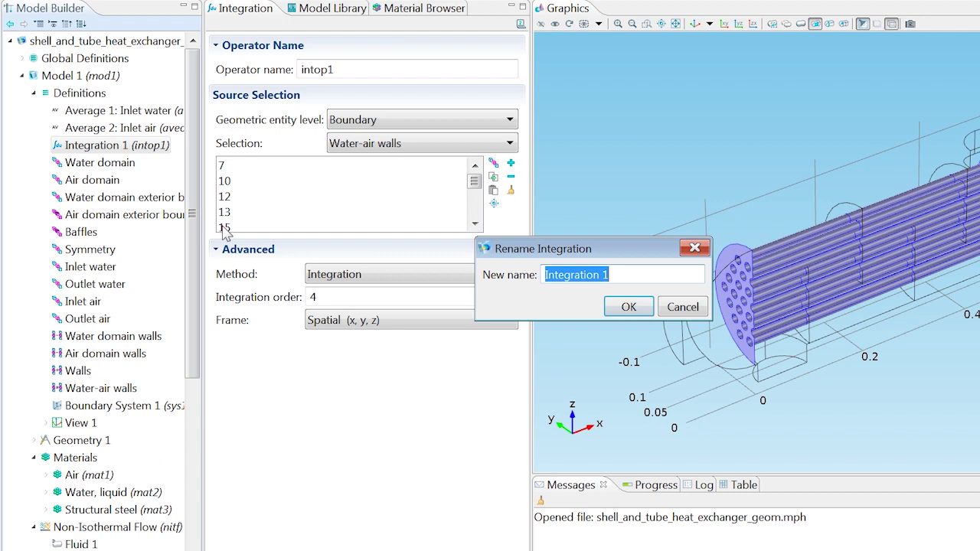
pyautogui.press('End')
pyautogui.write(': Water')
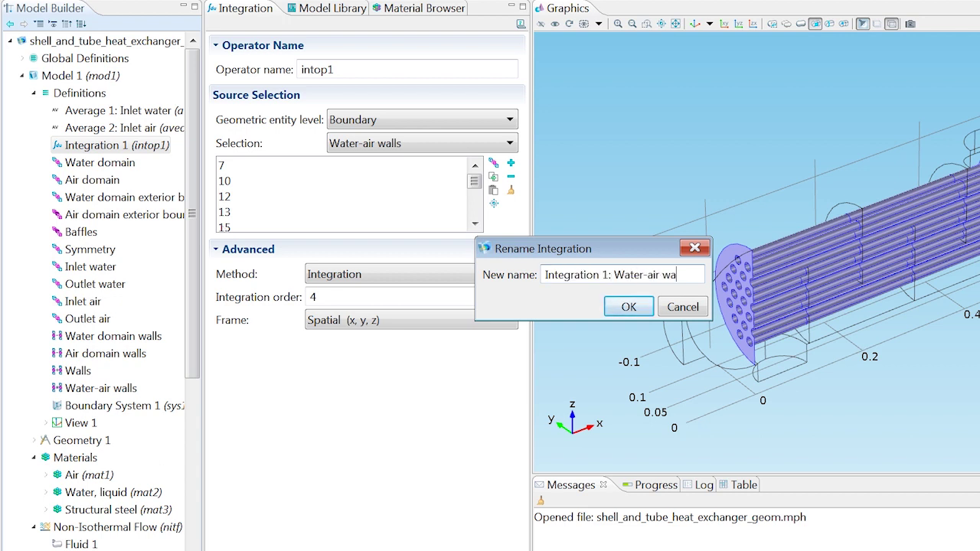
pyautogui.click(602, 303)
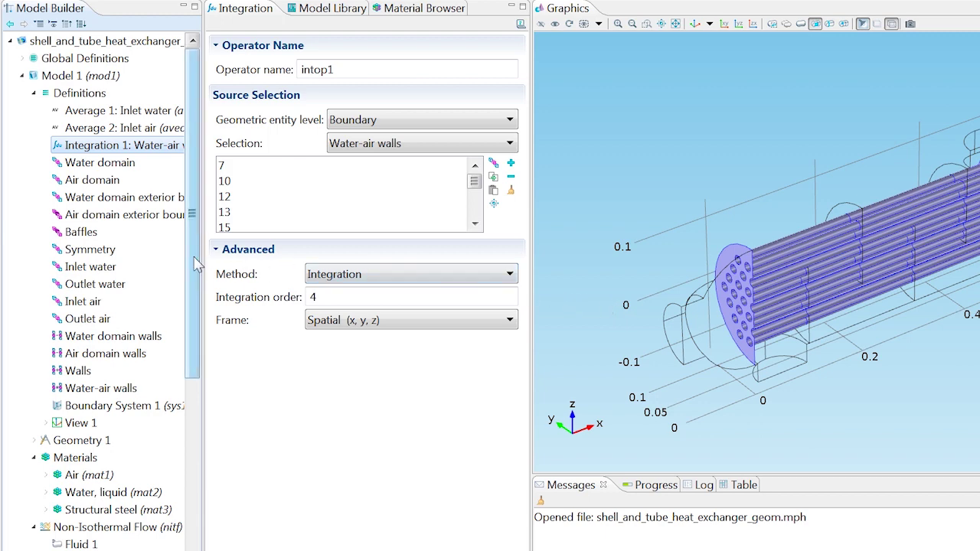
# Set Mesh 1's element size to Extremely coarse and convert it to an editable physics-induced sequence
pyautogui.scroll(-4, 174, 385)
pyautogui.scroll(-2, 174, 385)
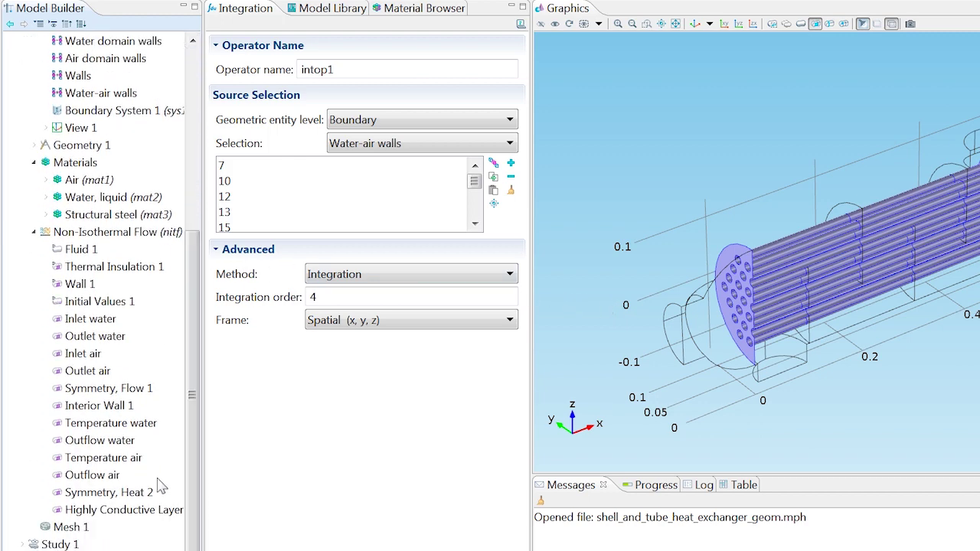
pyautogui.click(73, 527)
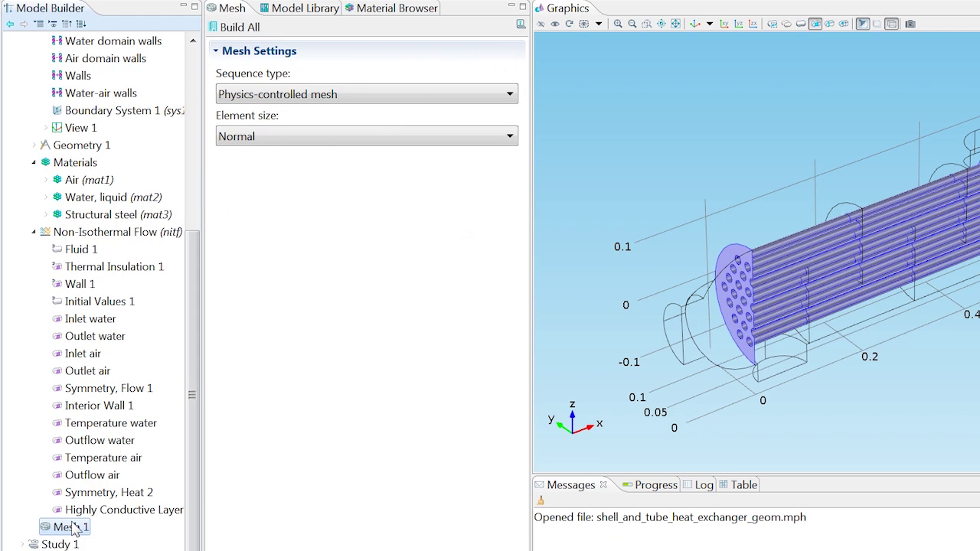
pyautogui.click(314, 138)
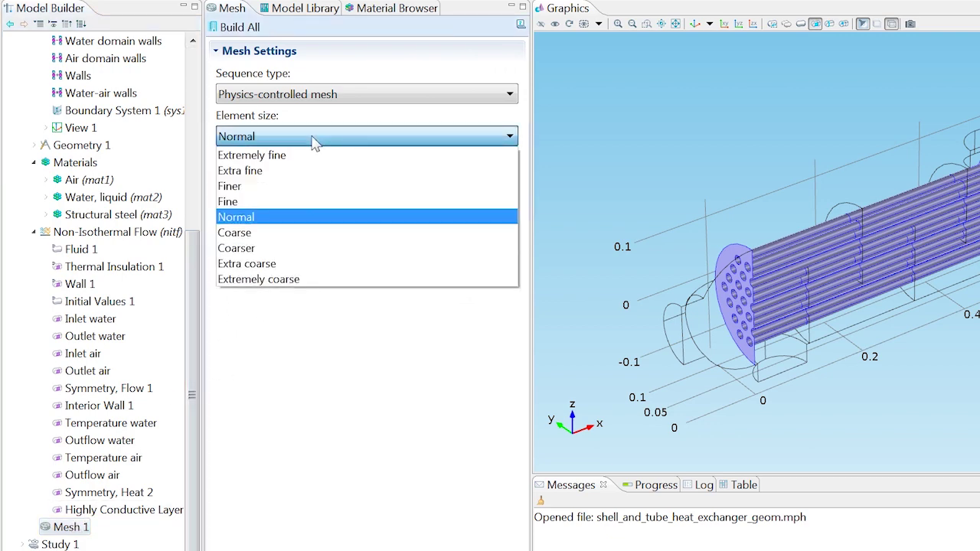
pyautogui.click(287, 279)
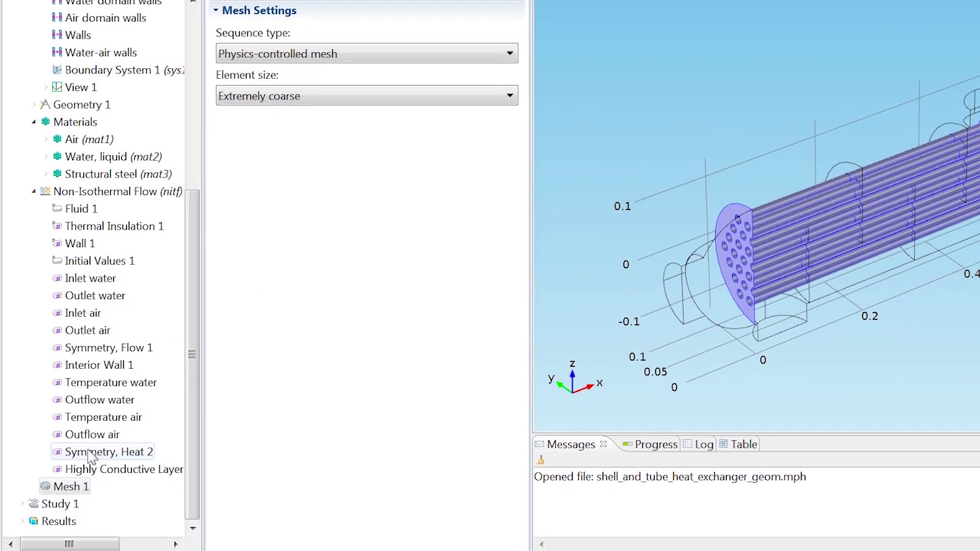
pyautogui.rightClick(66, 486)
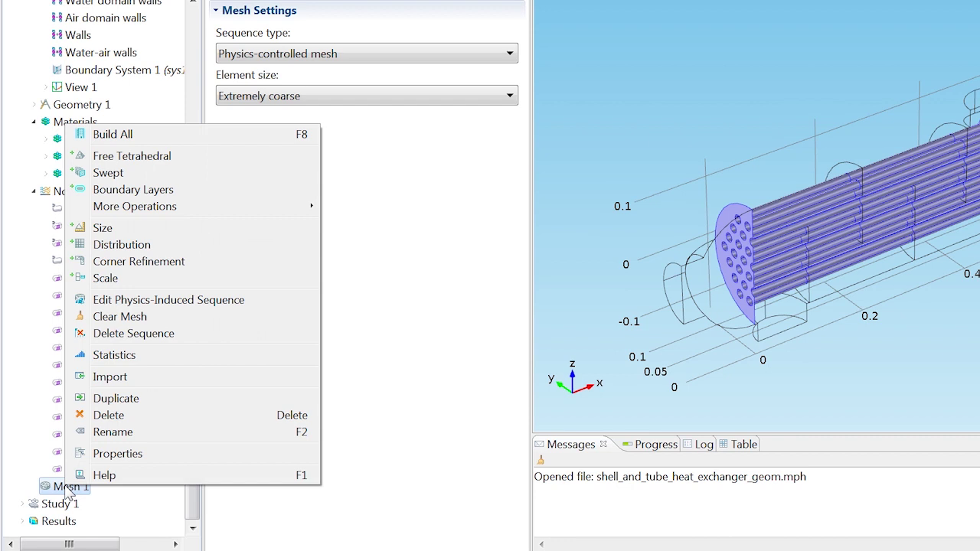
pyautogui.click(124, 305)
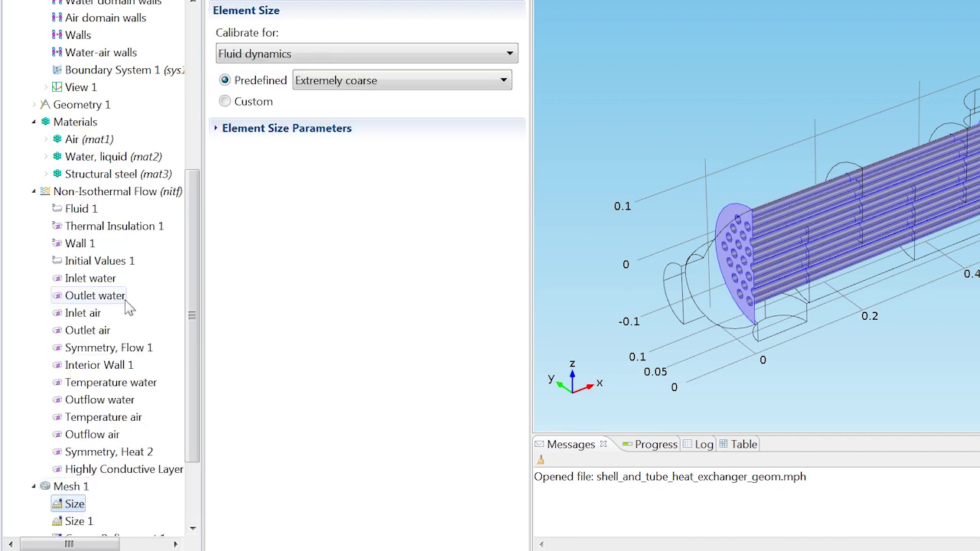
# Set the x-direction geometry scale of Free Tetrahedral 1 to 0.5
pyautogui.moveTo(192, 310); pyautogui.dragTo(195, 392)
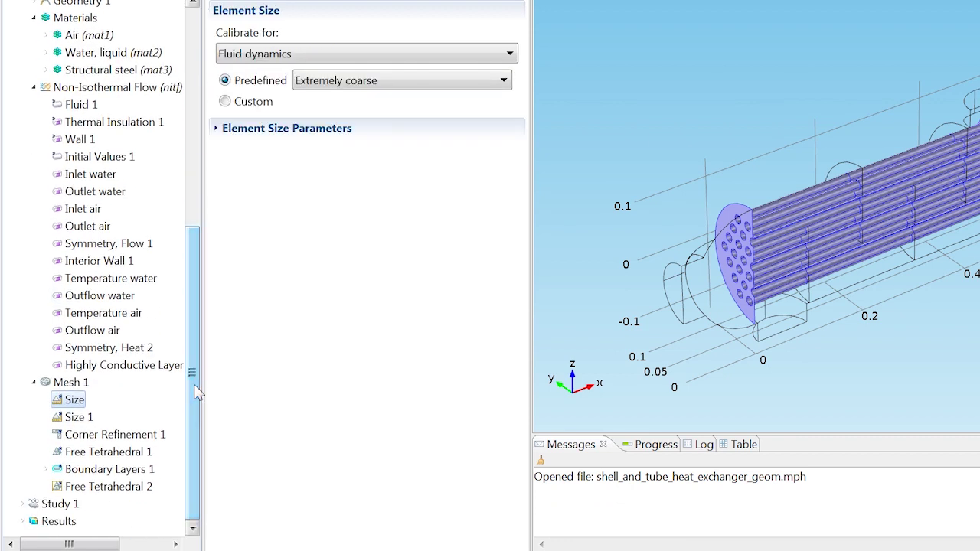
pyautogui.click(107, 453)
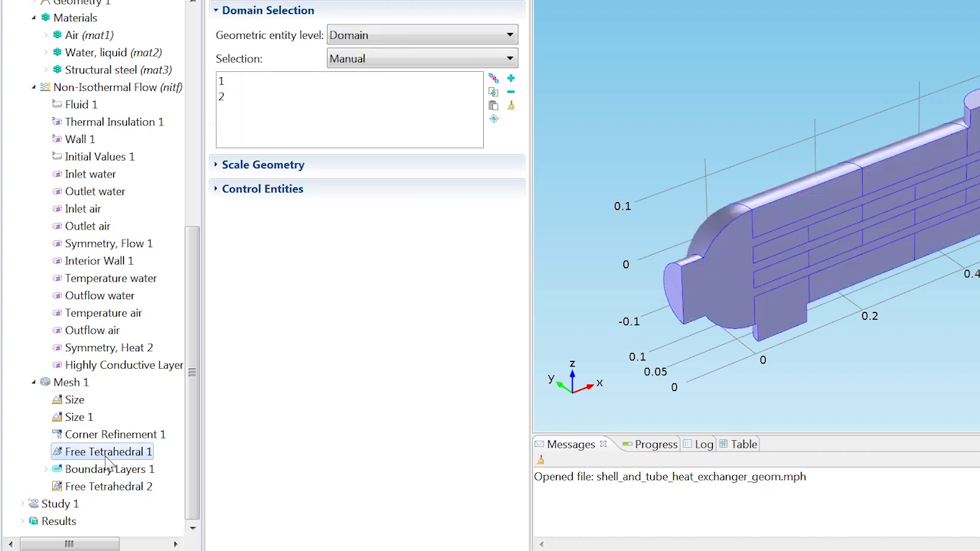
pyautogui.click(246, 166)
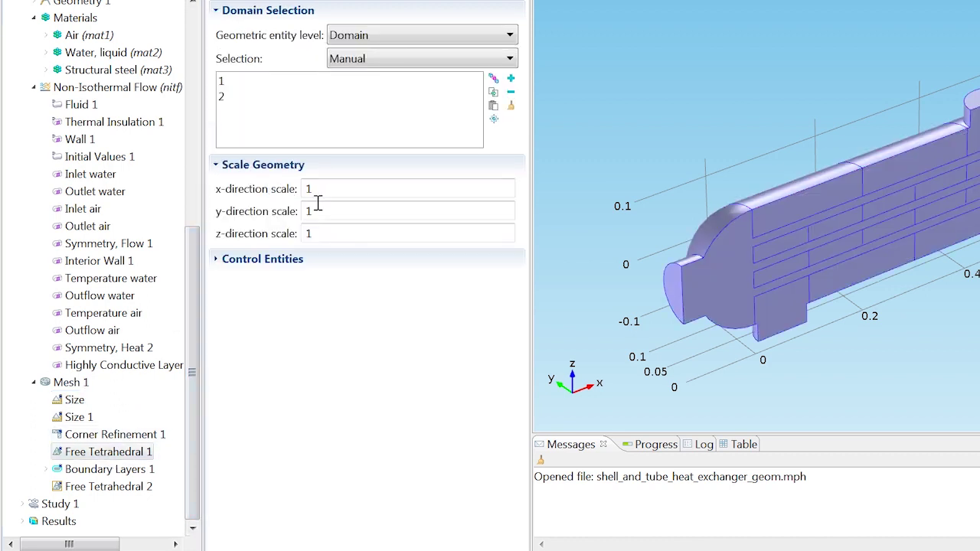
pyautogui.write('0.5')
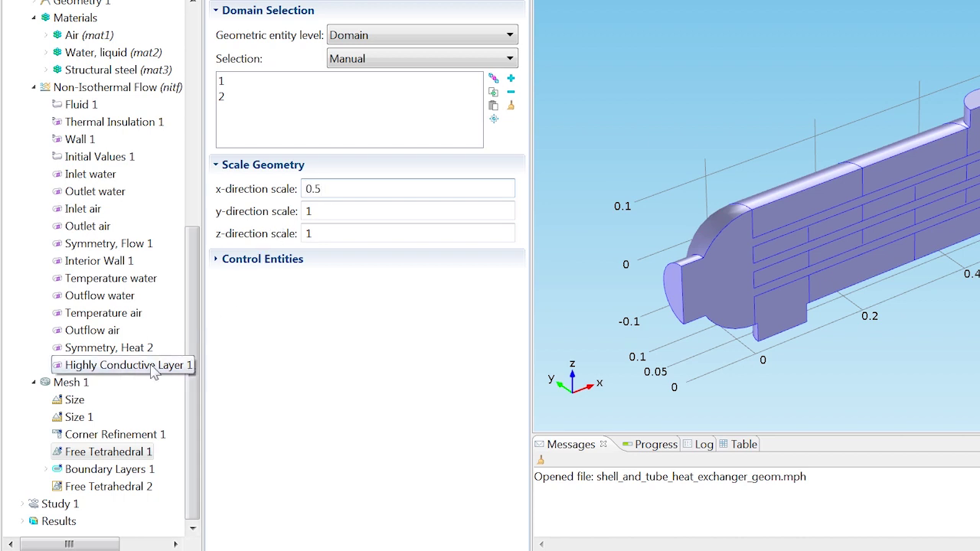
# Set the number of boundary layers to 3 in the properties of Boundary Layers 1 and build the complete mesh
pyautogui.click(45, 469)
pyautogui.click(115, 487)
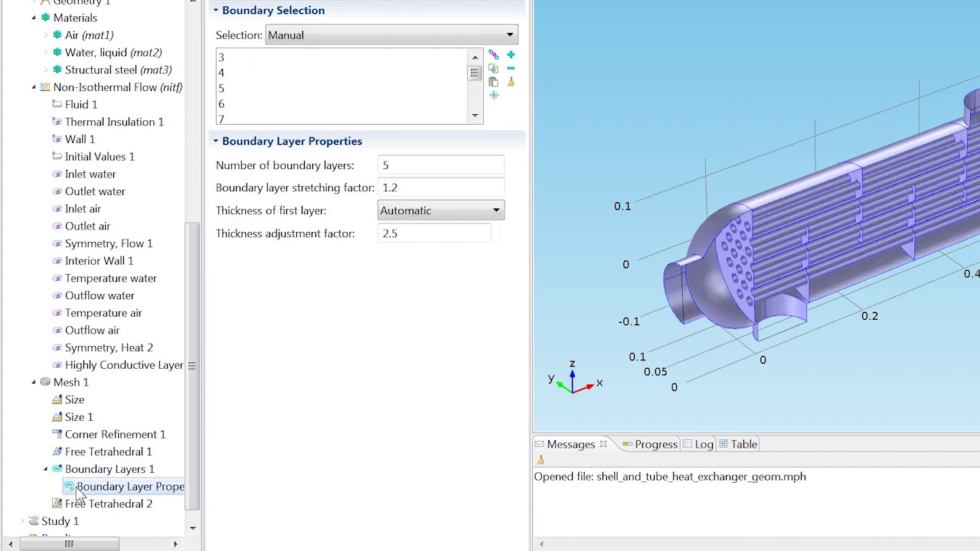
pyautogui.doubleClick(422, 167)
pyautogui.write('3')
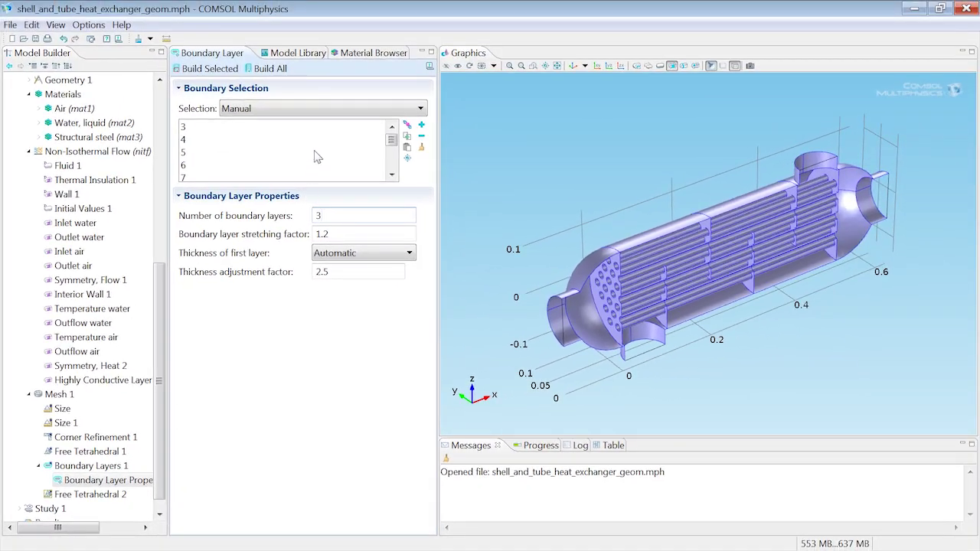
pyautogui.click(284, 73)
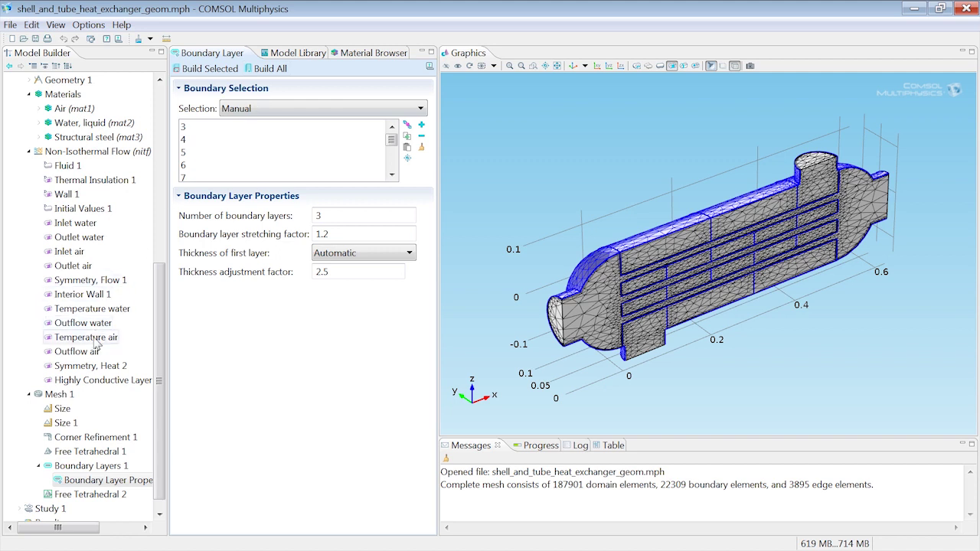
# Compute Study 1
pyautogui.click(47, 509)
pyautogui.rightClick(44, 511)
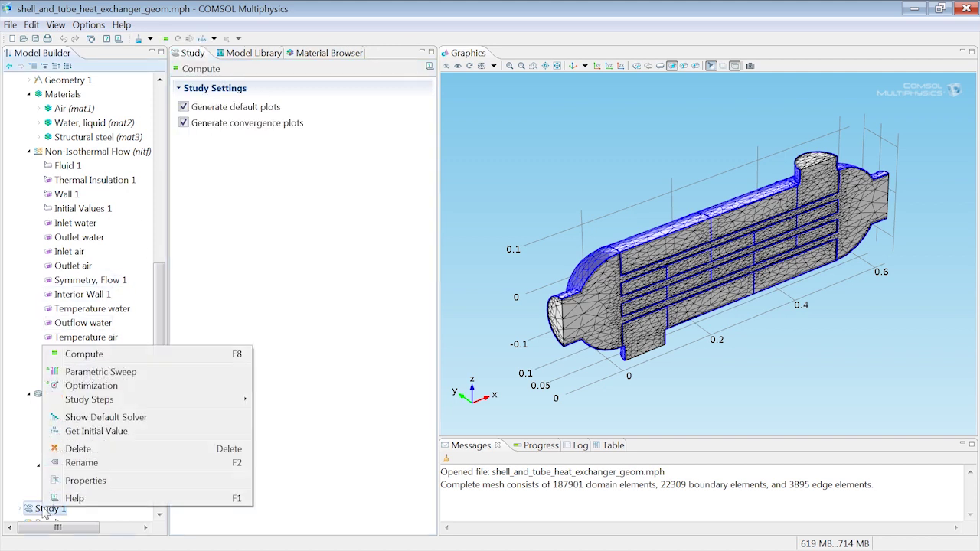
pyautogui.click(84, 354)
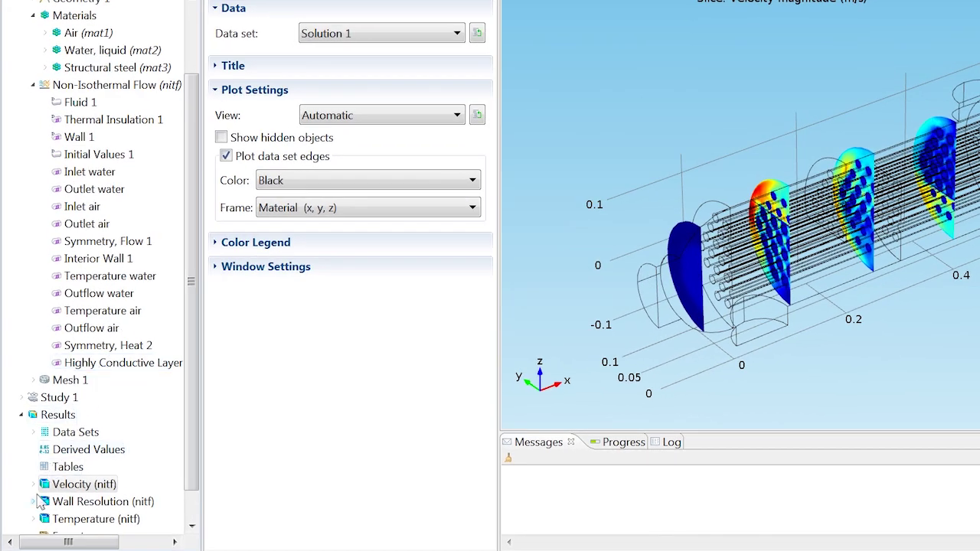
# Plot the upside wall lift-off, nitf.delta_w_u, on the Wall Resolution surface and inspect it from another angle before restoring the default 3D view
pyautogui.click(29, 494)
pyautogui.click(85, 520)
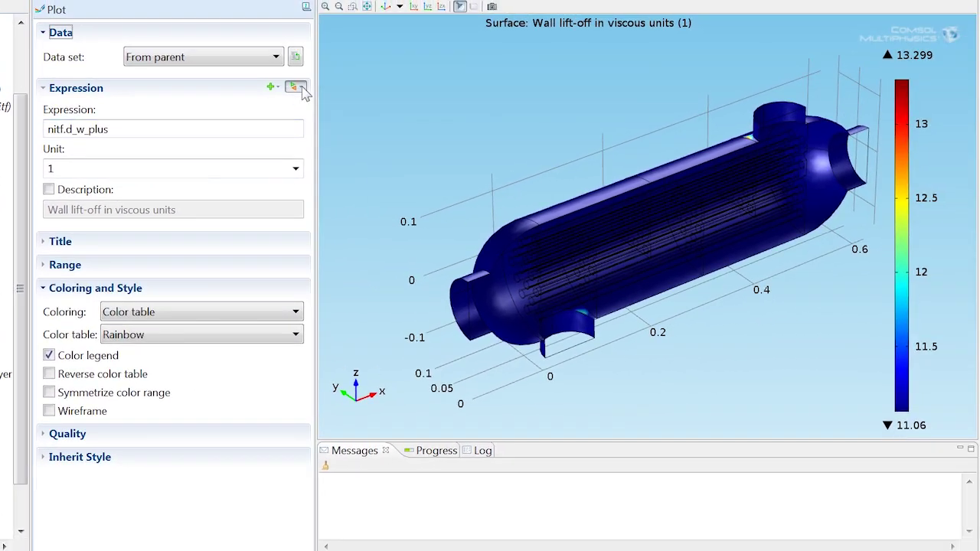
pyautogui.click(476, 63)
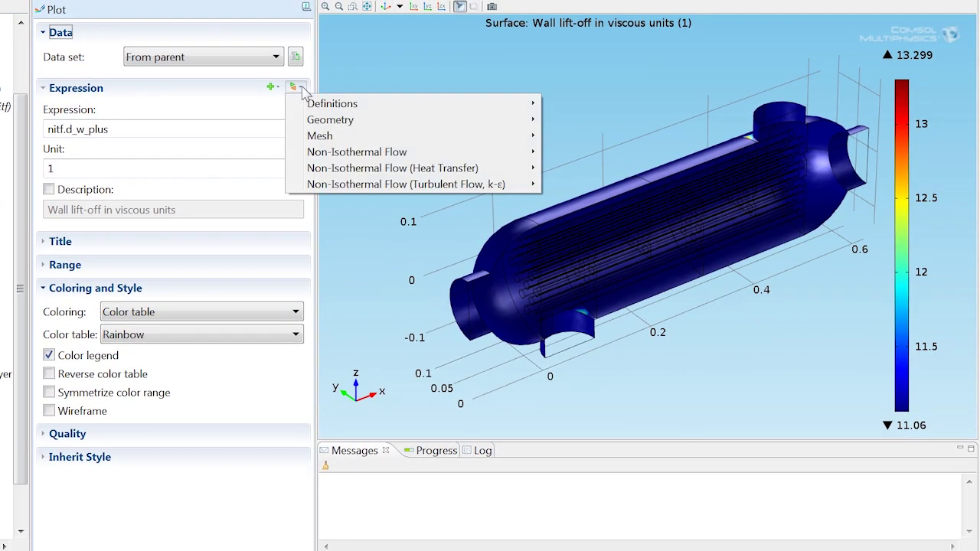
pyautogui.moveTo(328, 188)
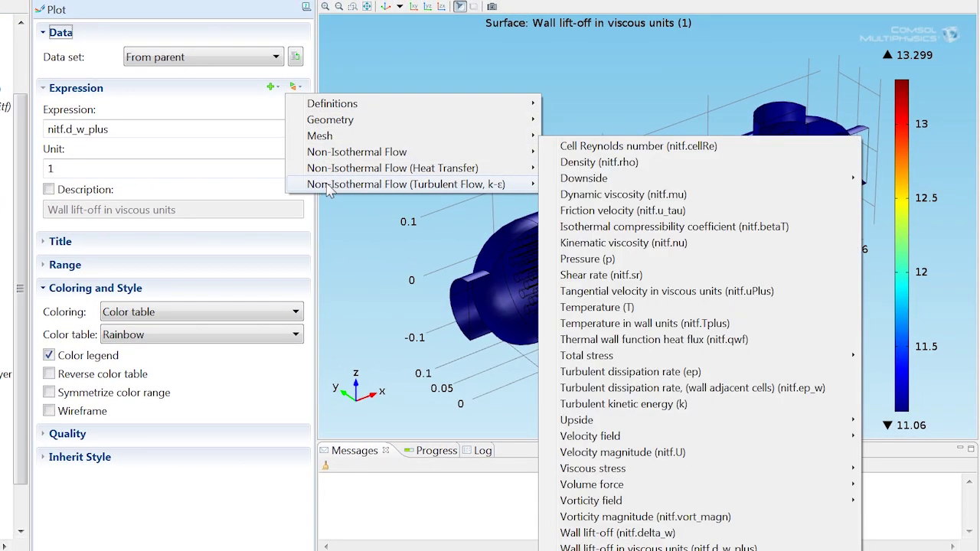
pyautogui.moveTo(545, 420)
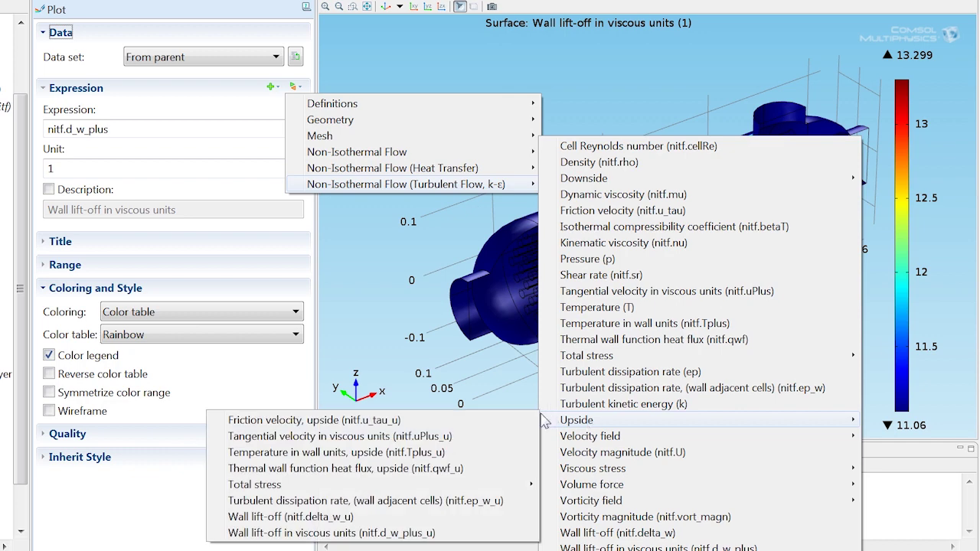
pyautogui.click(394, 517)
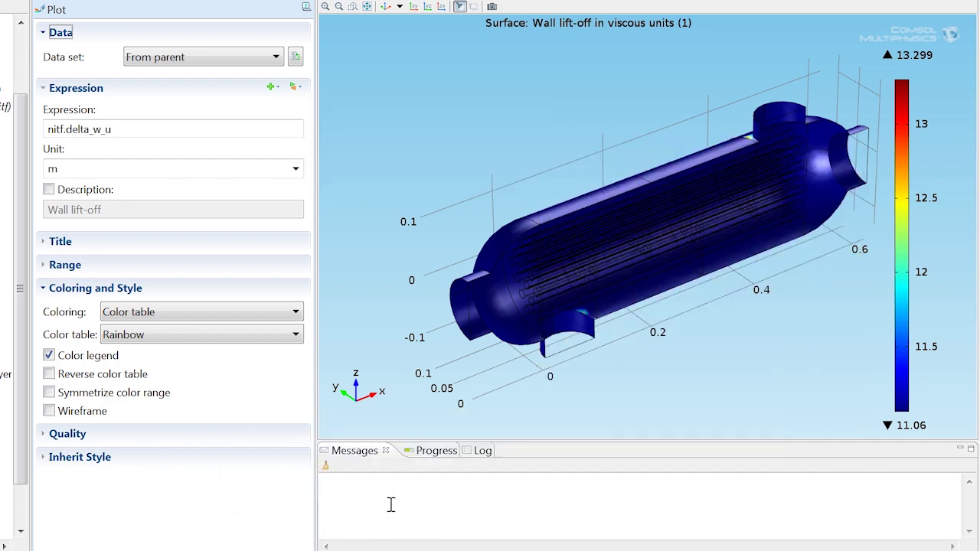
pyautogui.click(54, 10)
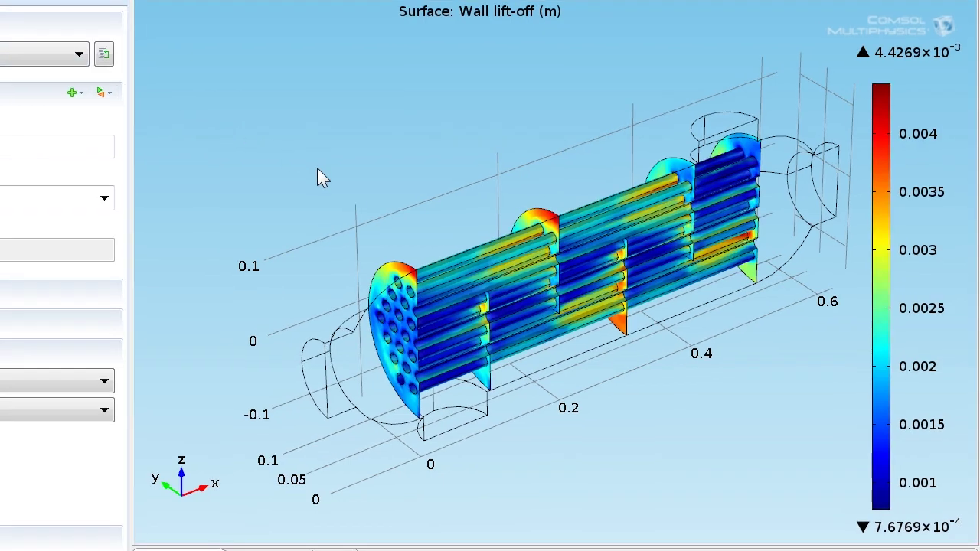
pyautogui.moveTo(319, 172); pyautogui.dragTo(469, 194)
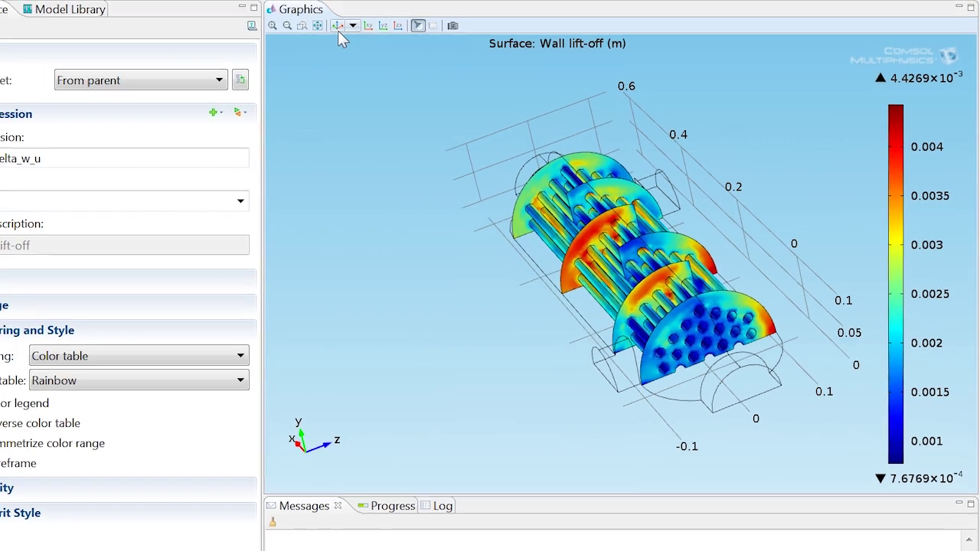
pyautogui.click(338, 35)
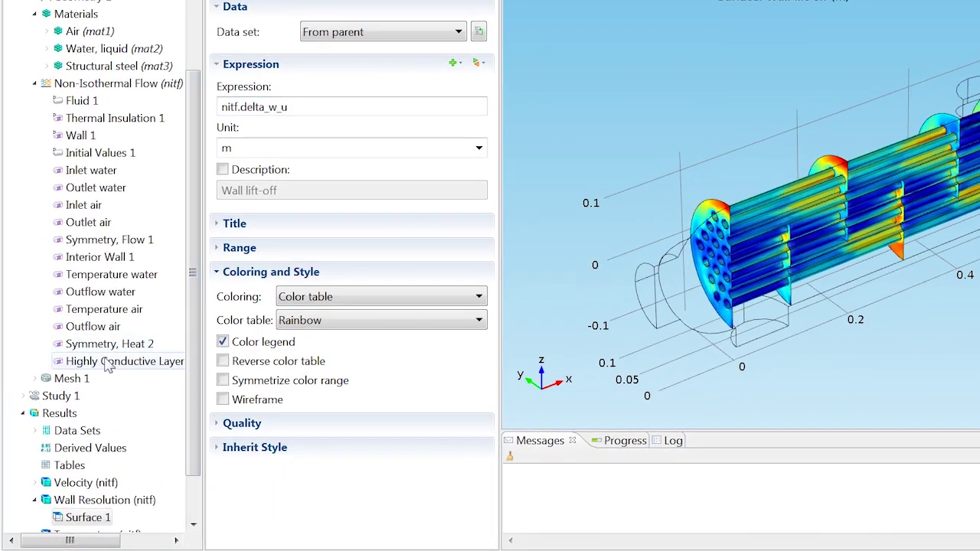
# Set the boundary selection of the Surface 1 data set under Results to Walls
pyautogui.click(36, 430)
pyautogui.click(82, 464)
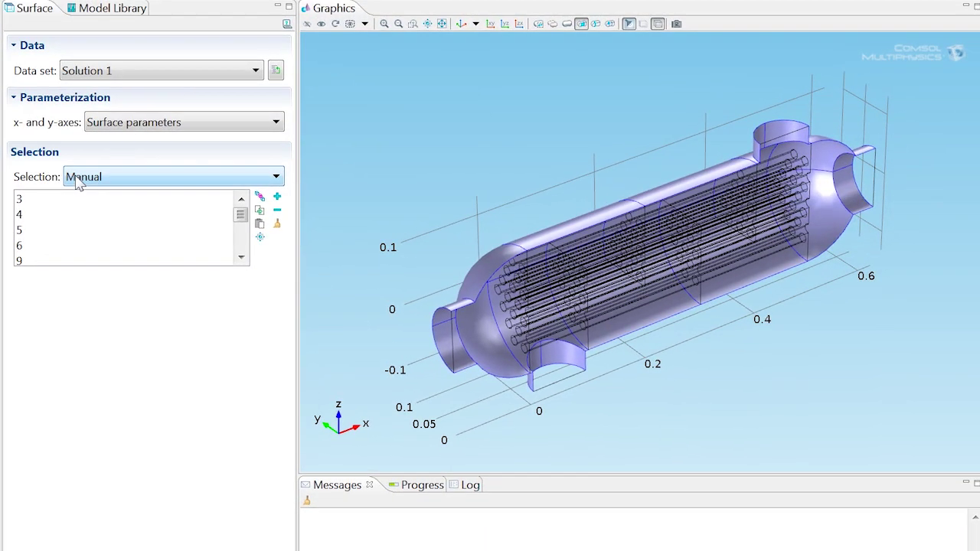
pyautogui.click(253, 139)
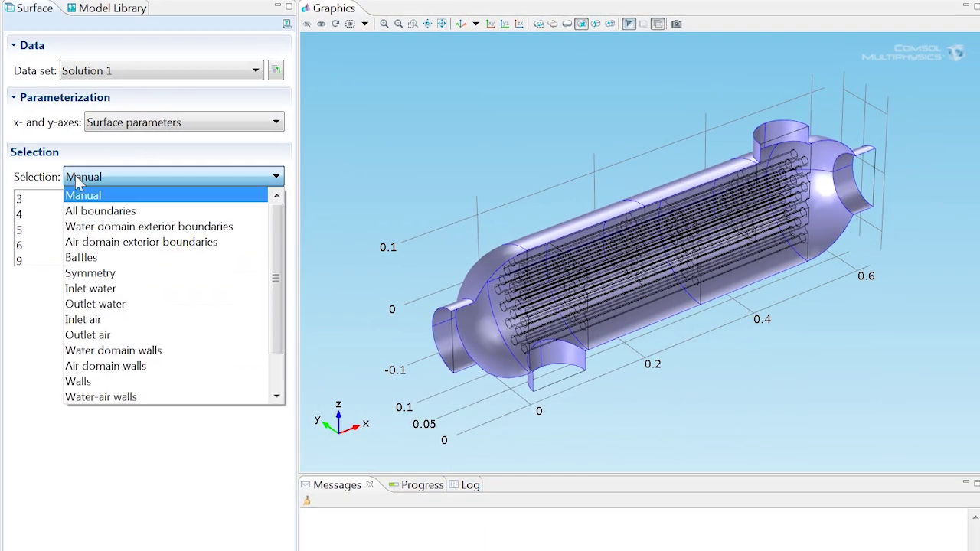
pyautogui.click(72, 381)
# Set the unit of the Temperature (nitf) plot's Surface 1 to degC and replot it
pyautogui.moveTo(192, 310); pyautogui.dragTo(184, 406)
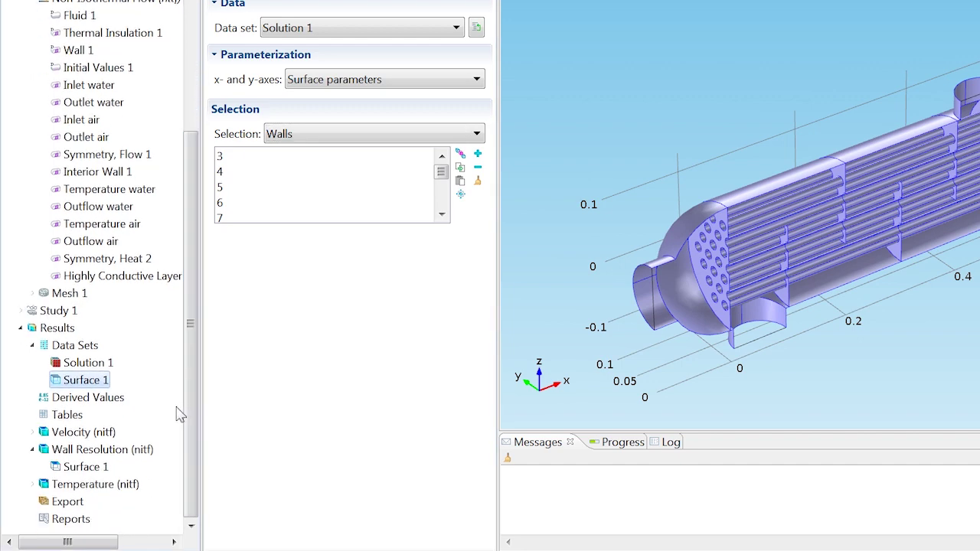
pyautogui.click(32, 484)
pyautogui.click(61, 503)
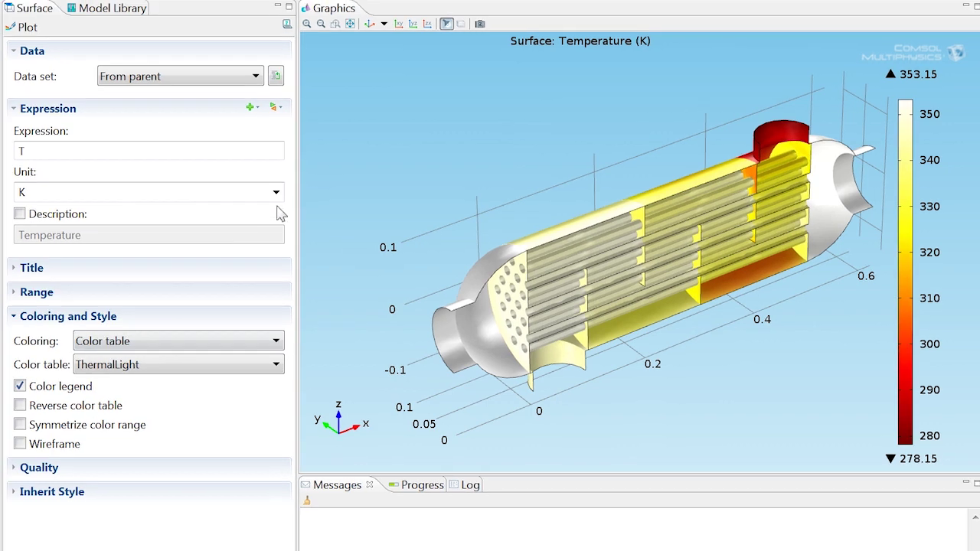
pyautogui.click(277, 194)
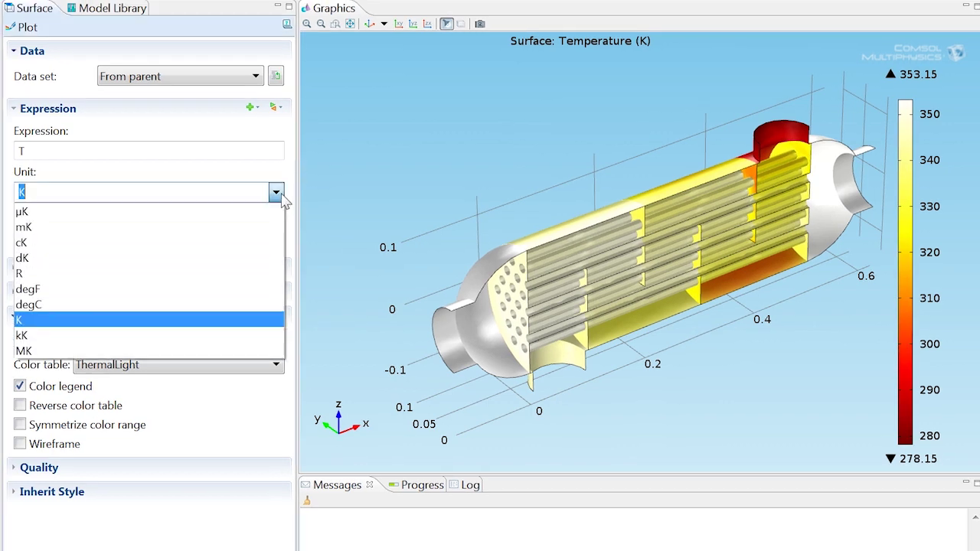
pyautogui.click(257, 305)
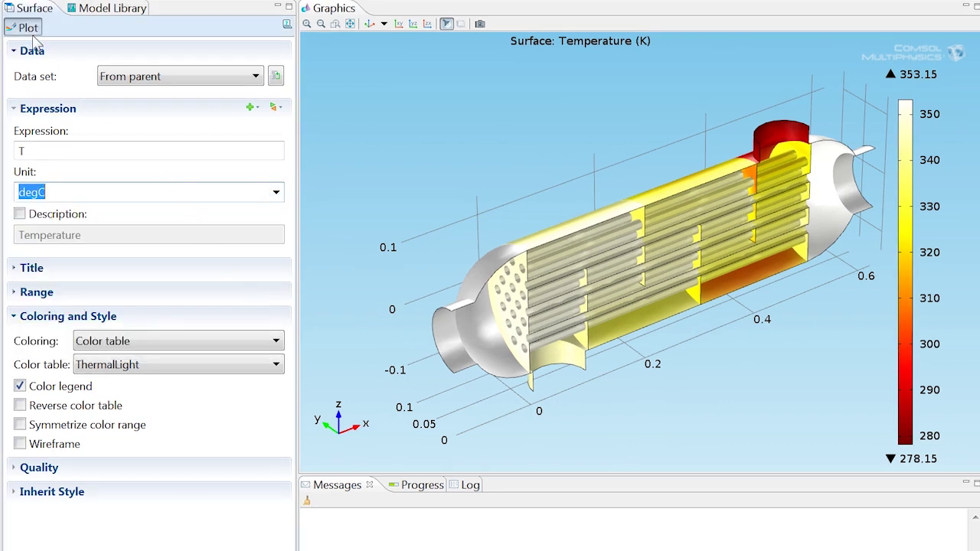
pyautogui.click(30, 28)
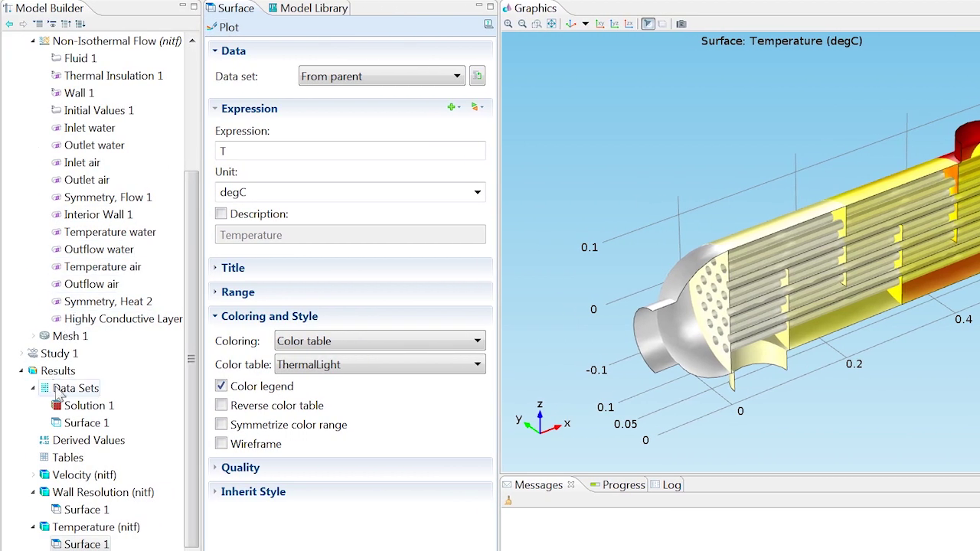
# Add a Mirror 3D data set under Results and set its mirror plane to zx-planes
pyautogui.rightClick(61, 390)
pyautogui.moveTo(176, 311)
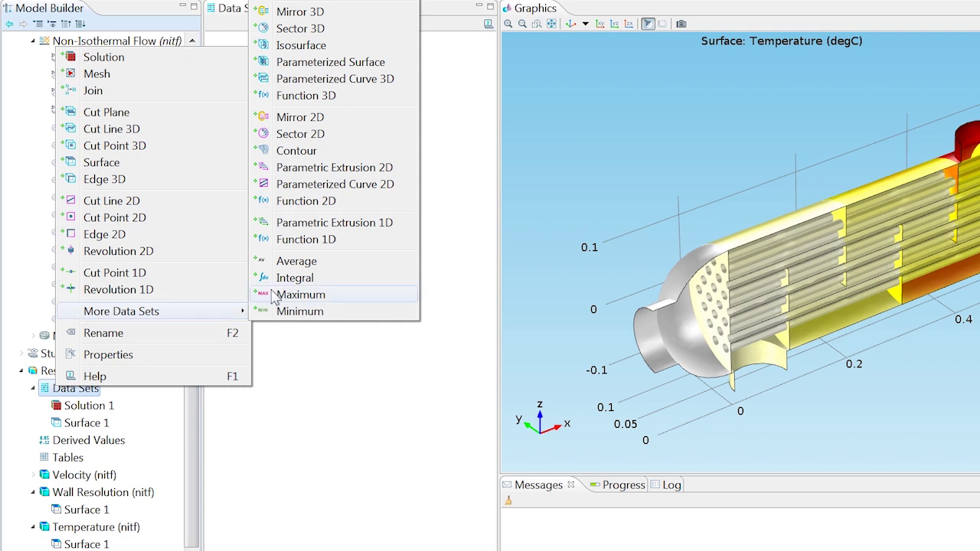
pyautogui.click(295, 13)
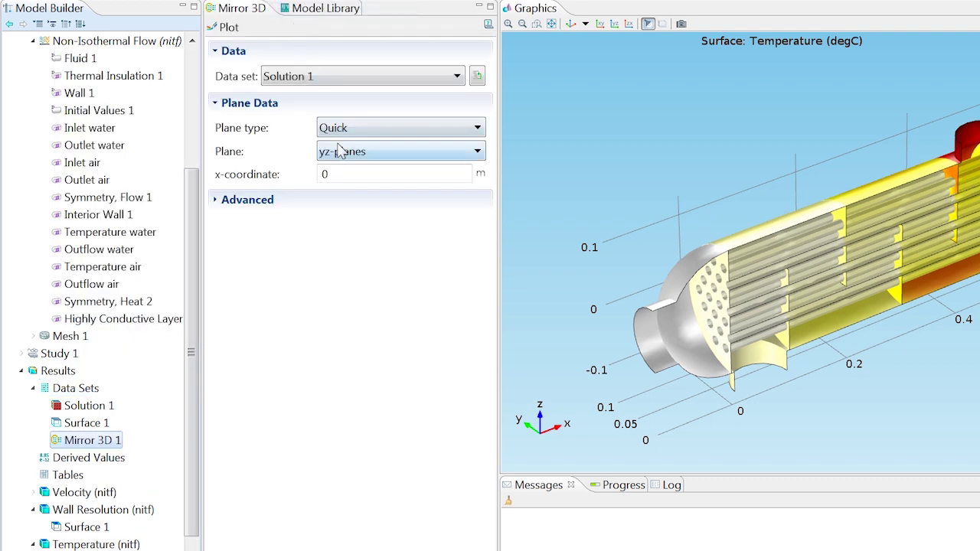
pyautogui.click(336, 151)
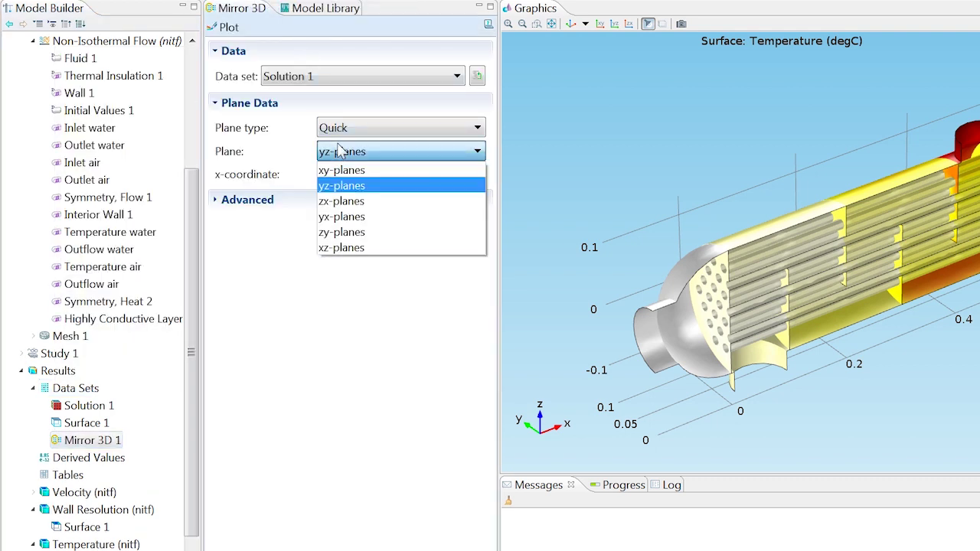
pyautogui.click(327, 205)
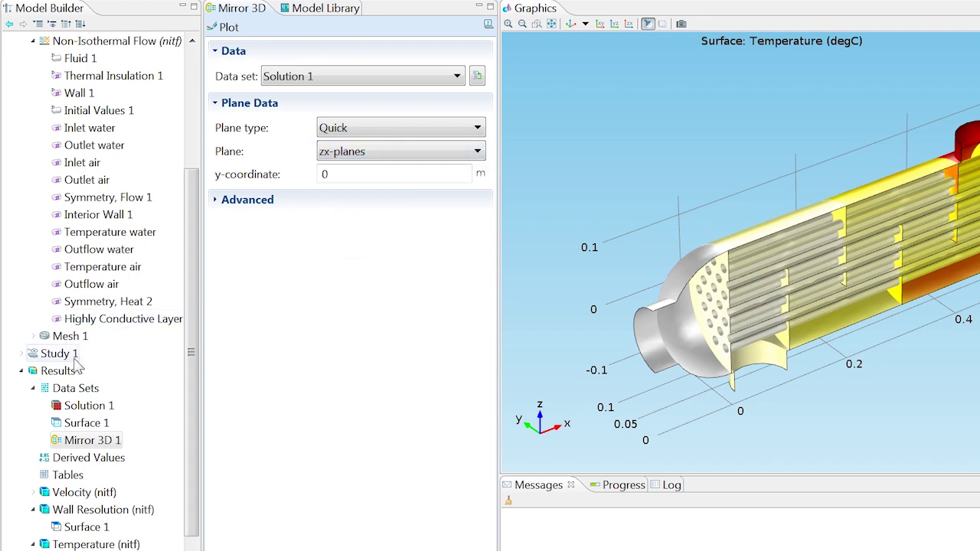
# Add a 3D plot group to Results that uses Mirror 3D 1 as its data set
pyautogui.rightClick(56, 370)
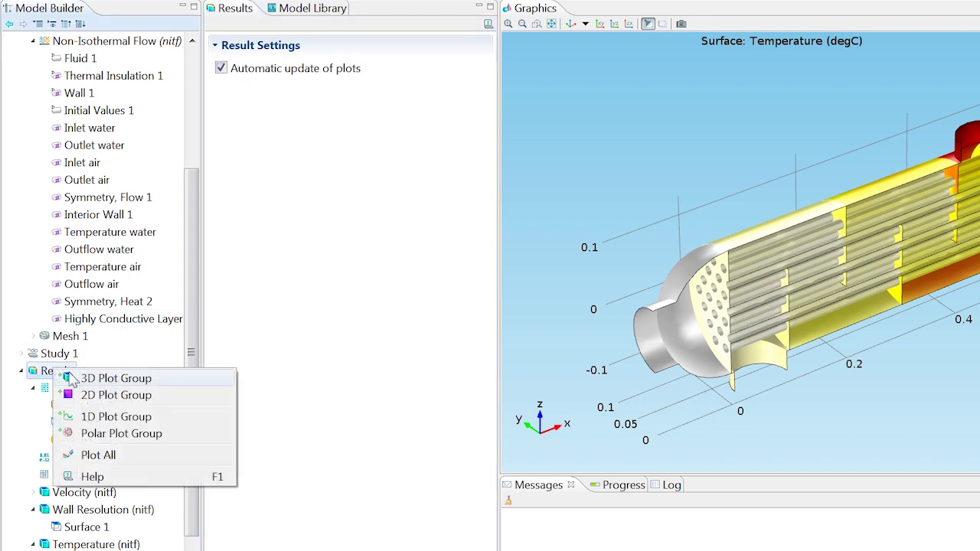
pyautogui.click(71, 378)
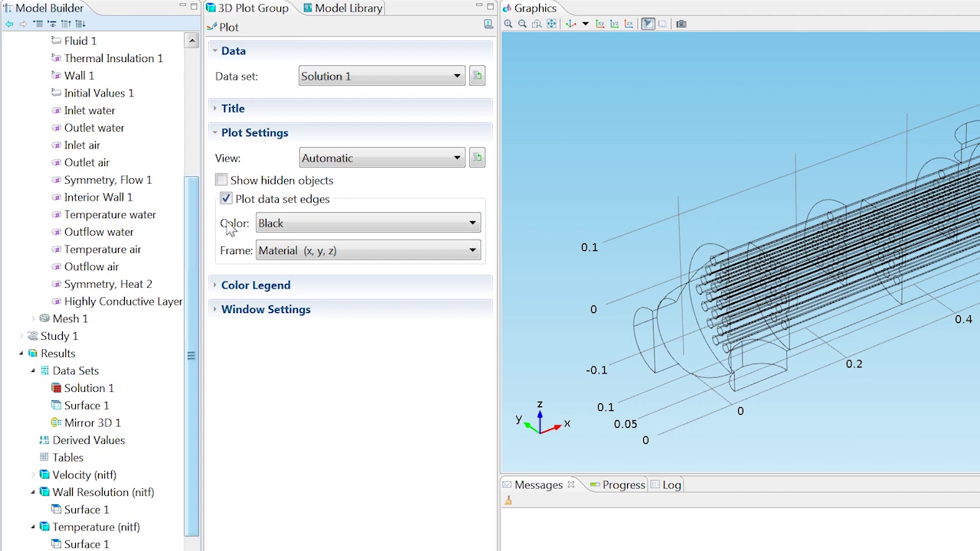
pyautogui.click(354, 77)
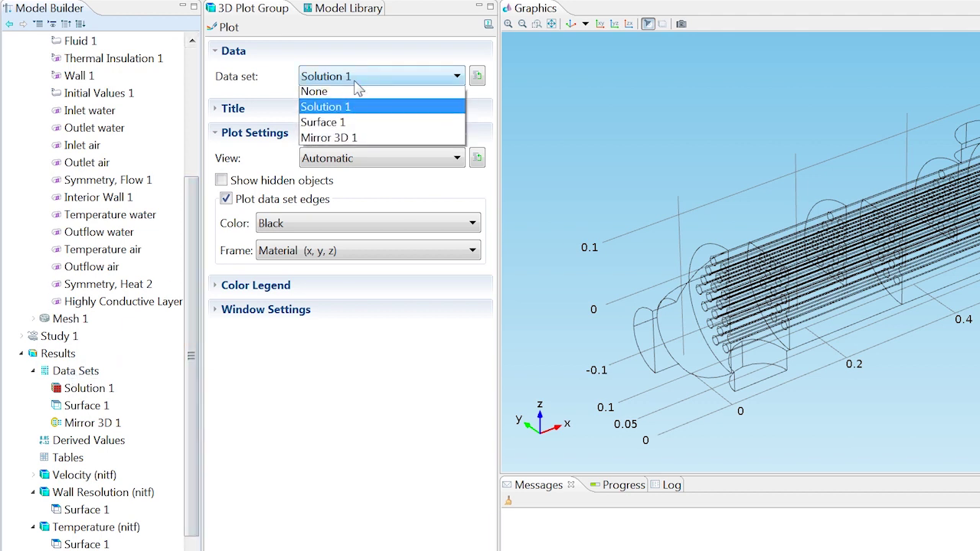
pyautogui.click(348, 143)
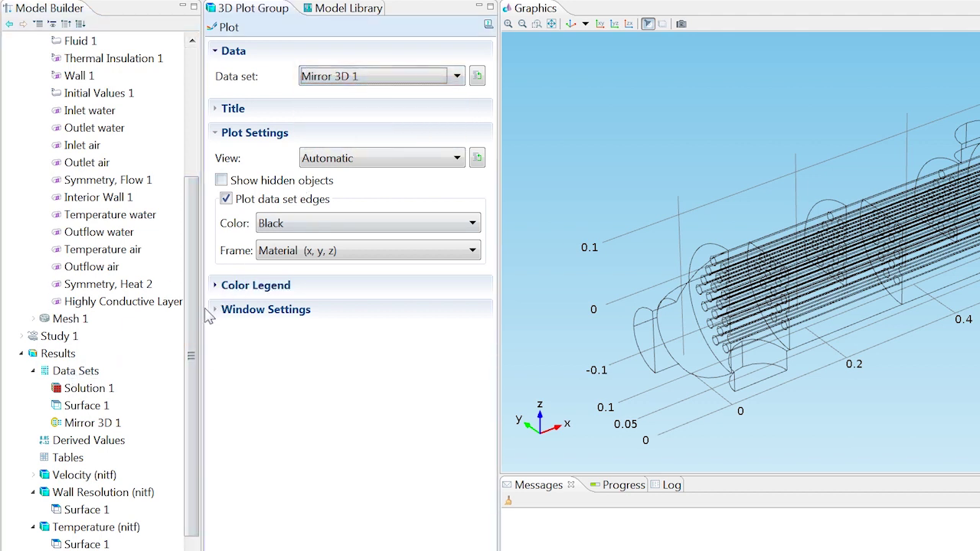
# Add a Streamline plot to 3D Plot Group 4 with 100 points and the line type Tube
pyautogui.scroll(-1, 184, 371)
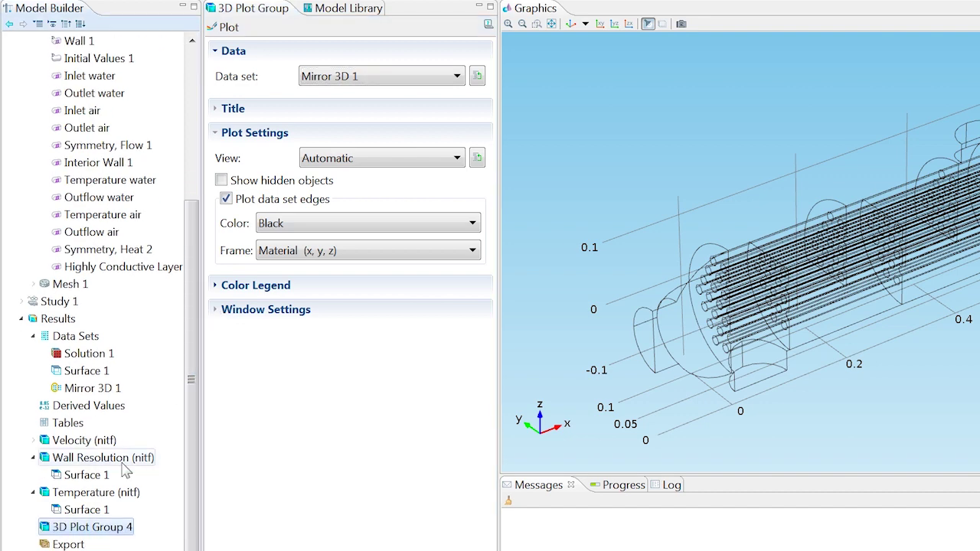
pyautogui.rightClick(74, 533)
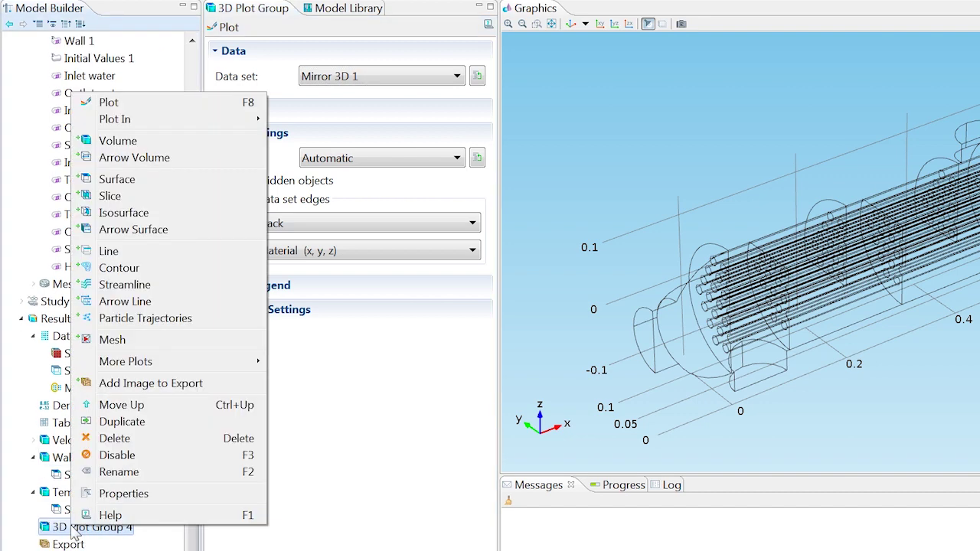
pyautogui.click(123, 287)
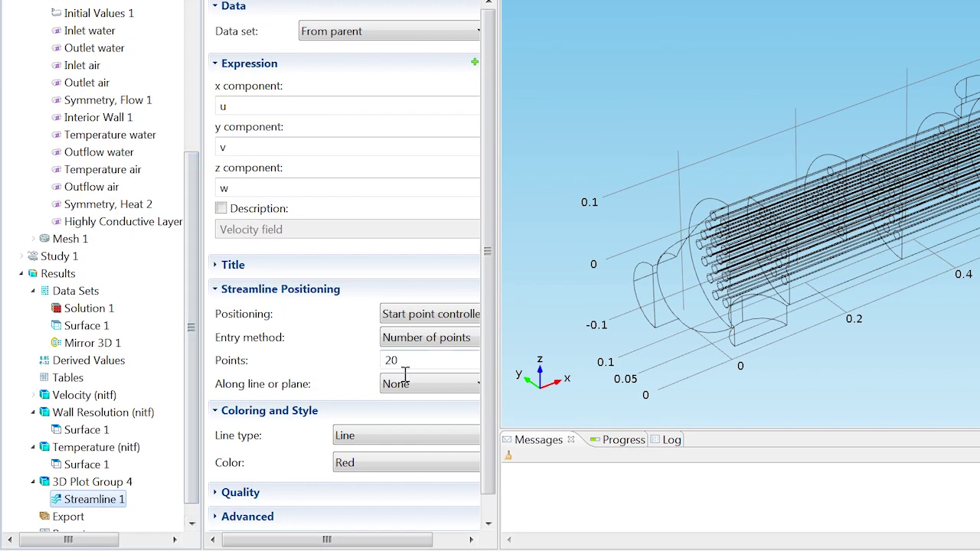
pyautogui.click(405, 407)
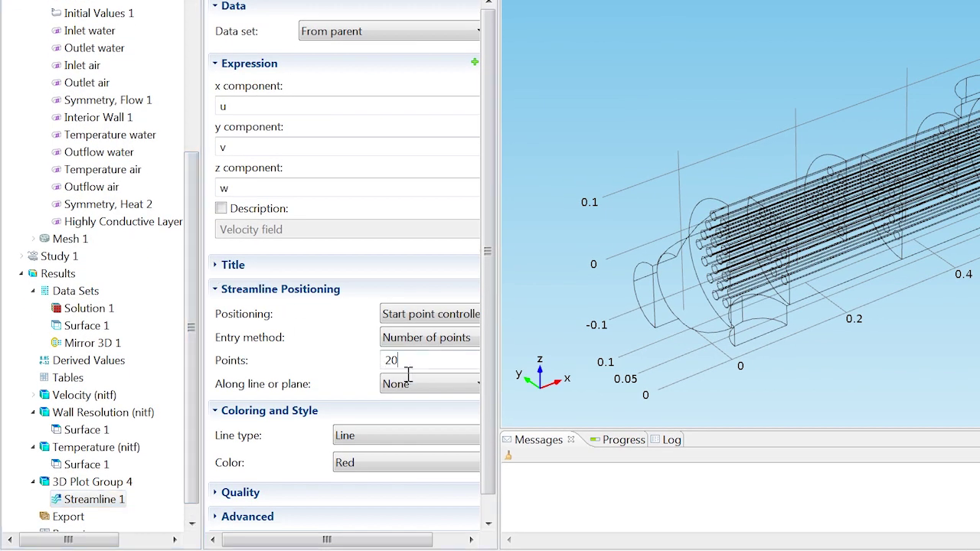
pyautogui.doubleClick(408, 370)
pyautogui.write('100')
pyautogui.click(359, 434)
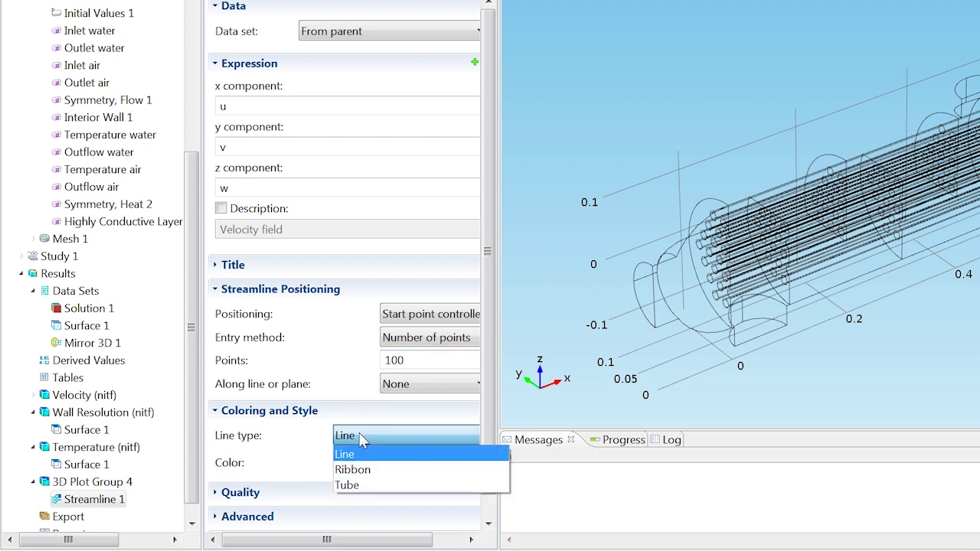
pyautogui.click(350, 485)
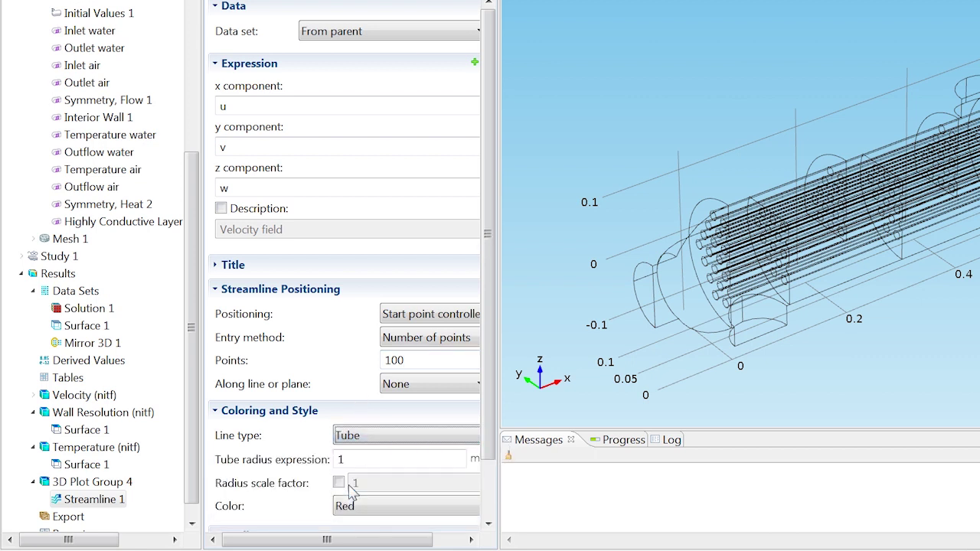
# Add a Color Expression of temperature T to Streamline 1 and set its color table to Thermal
pyautogui.rightClick(101, 500)
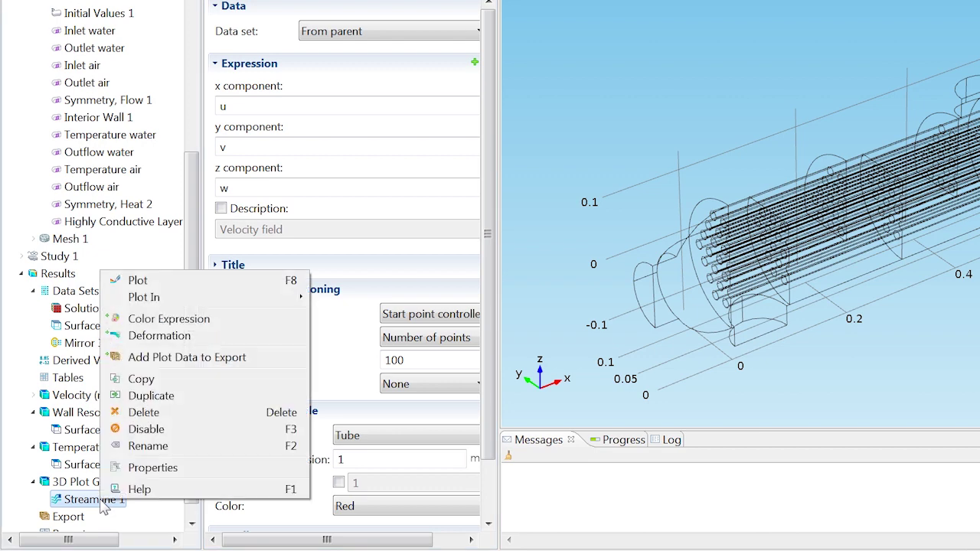
pyautogui.click(163, 321)
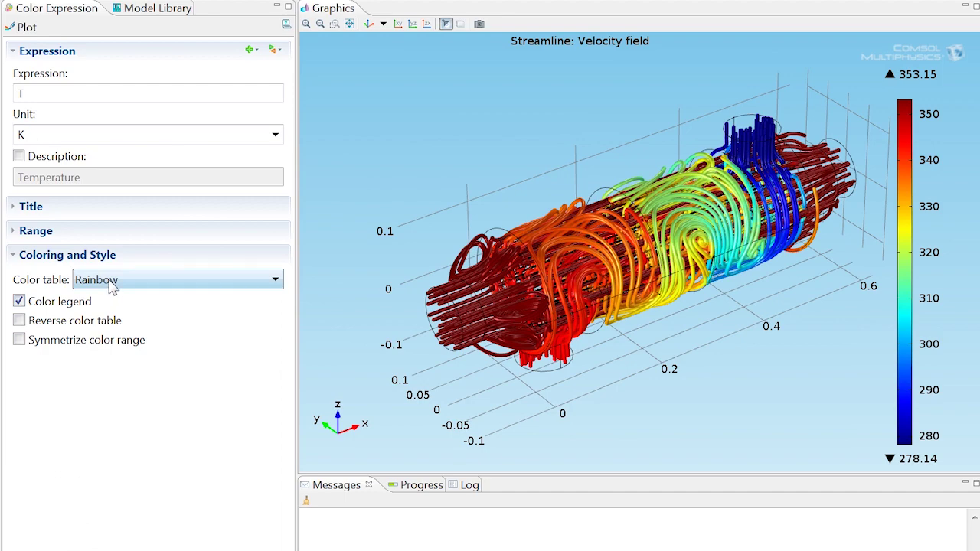
pyautogui.click(313, 235)
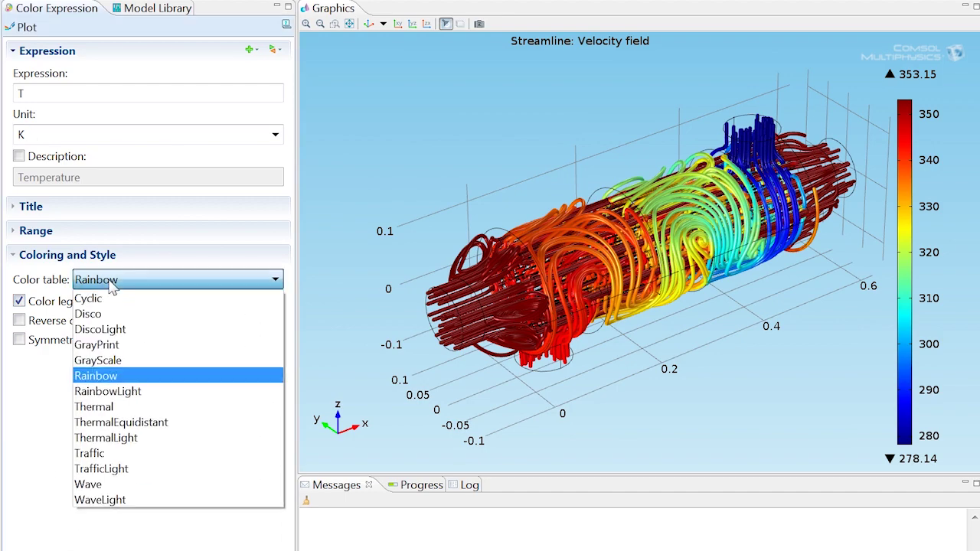
pyautogui.click(111, 407)
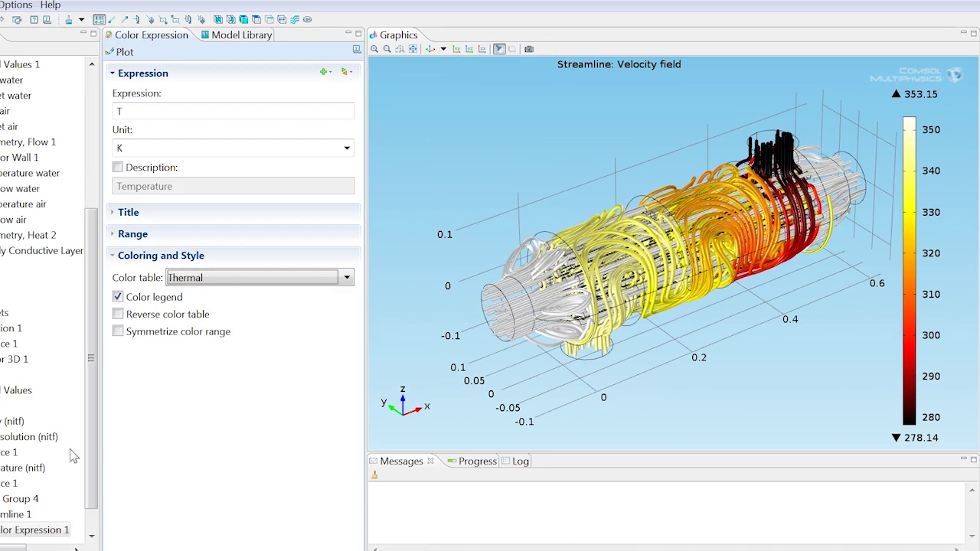
# Rename 3D Plot Group 4 as "Velocity, streamline"
pyautogui.click(73, 480)
pyautogui.rightClick(90, 477)
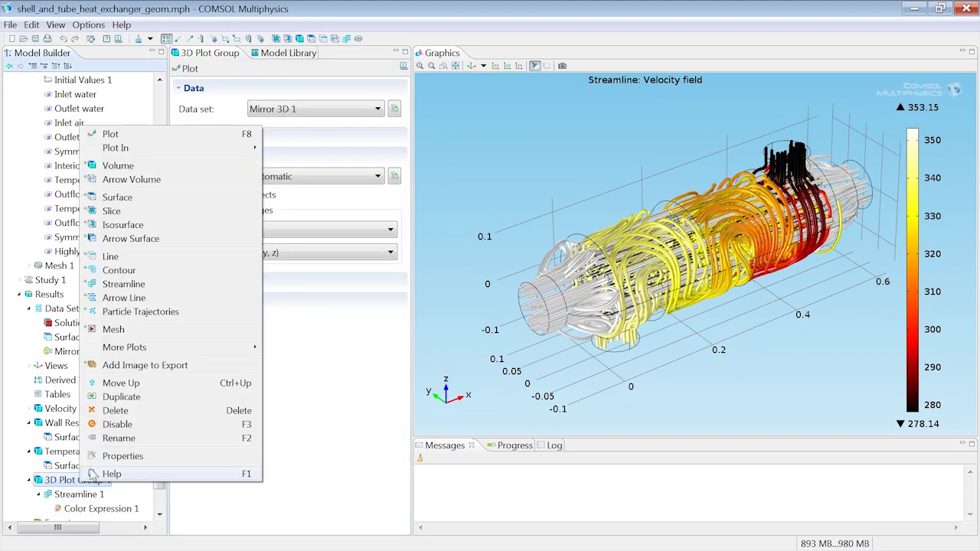
pyautogui.click(117, 438)
pyautogui.write('Velocity, s')
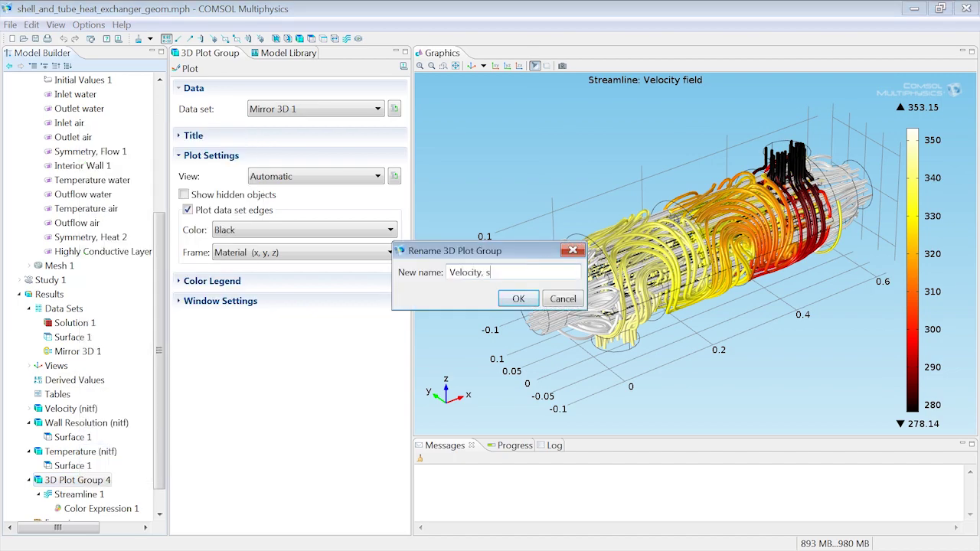
pyautogui.write('treamline')
pyautogui.click(518, 299)
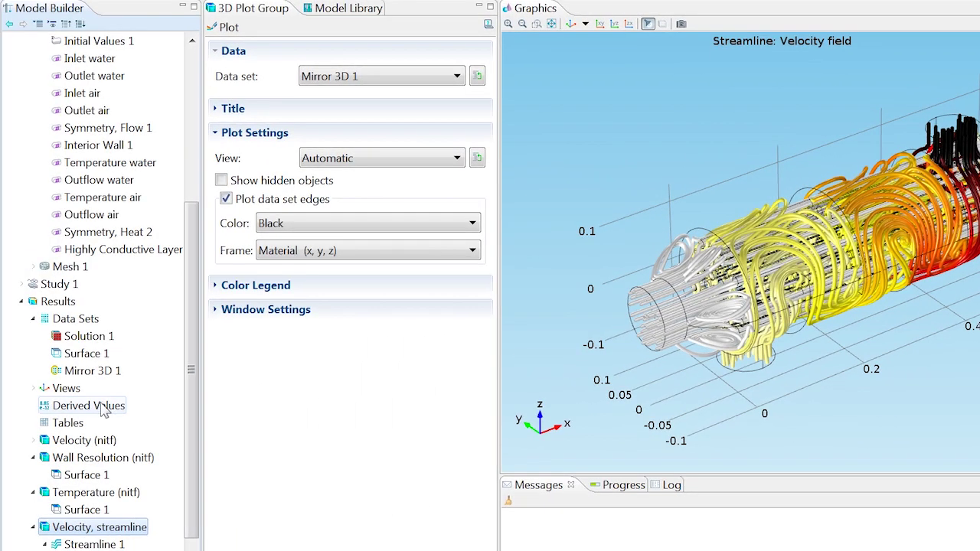
# Add a Global Evaluation under Derived Values with the expression intop1(nitf.qwf_u)/(intop1(1)*(aveop1(T)-aveop2(T))) and evaluate it
pyautogui.rightClick(101, 406)
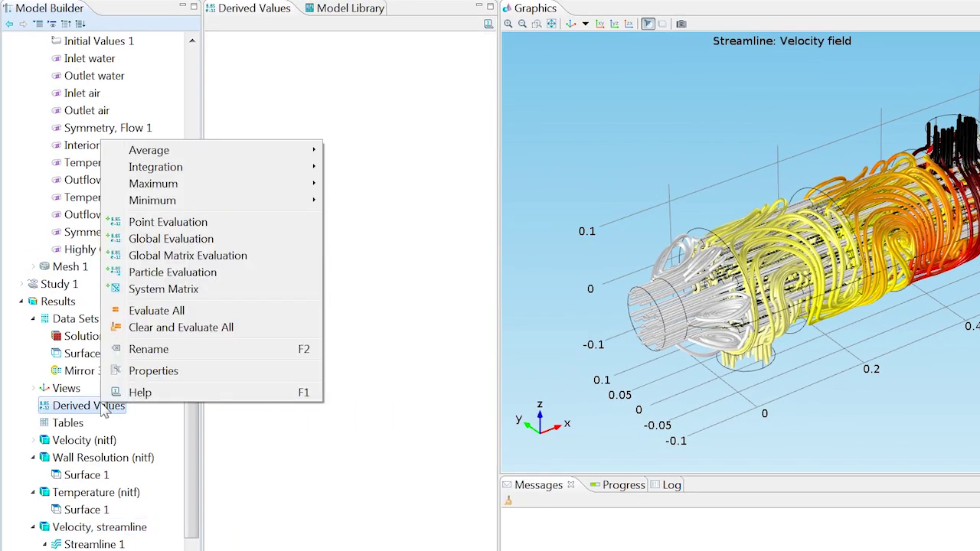
pyautogui.click(182, 242)
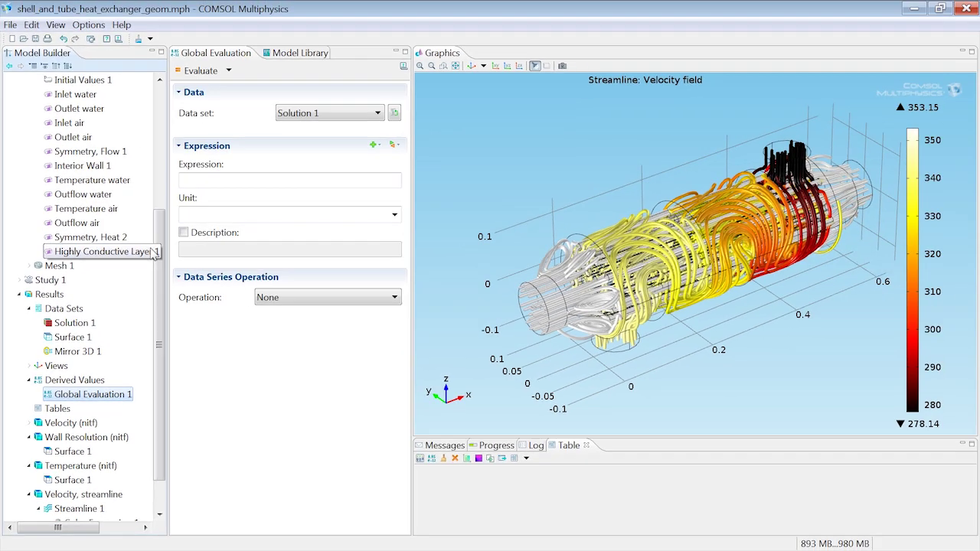
pyautogui.click(209, 186)
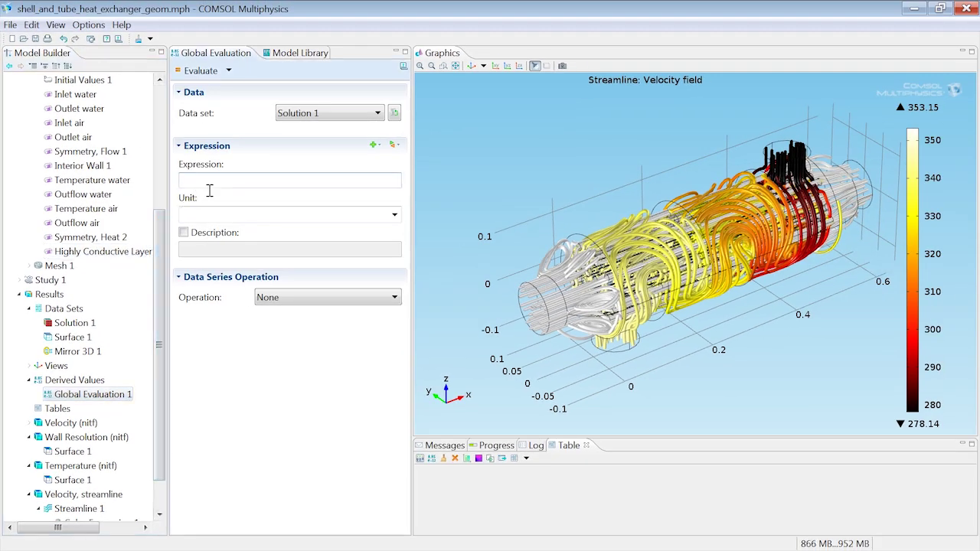
pyautogui.write('intop1(nitf.qwf_u)/(intop1(1)*(aveop1(T)-aveop2(T)))')
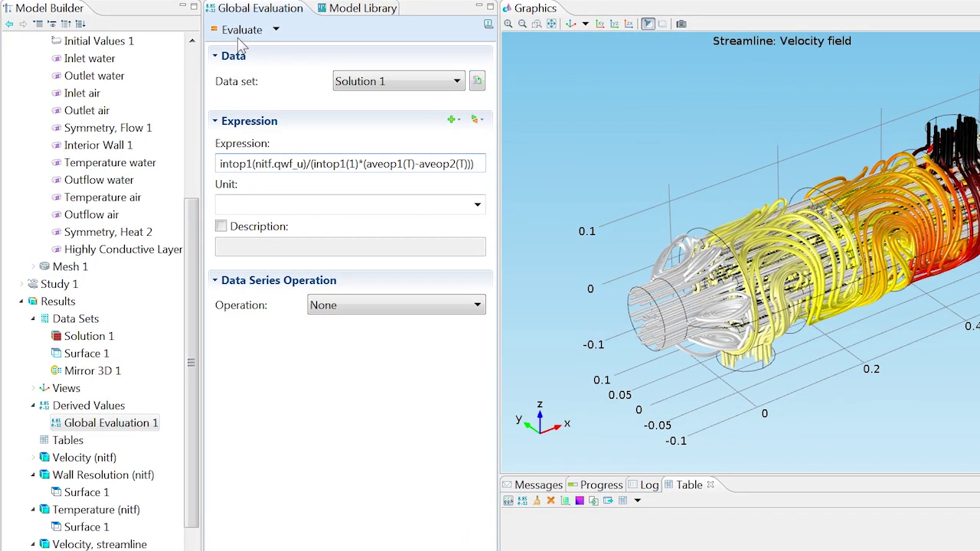
pyautogui.click(238, 30)
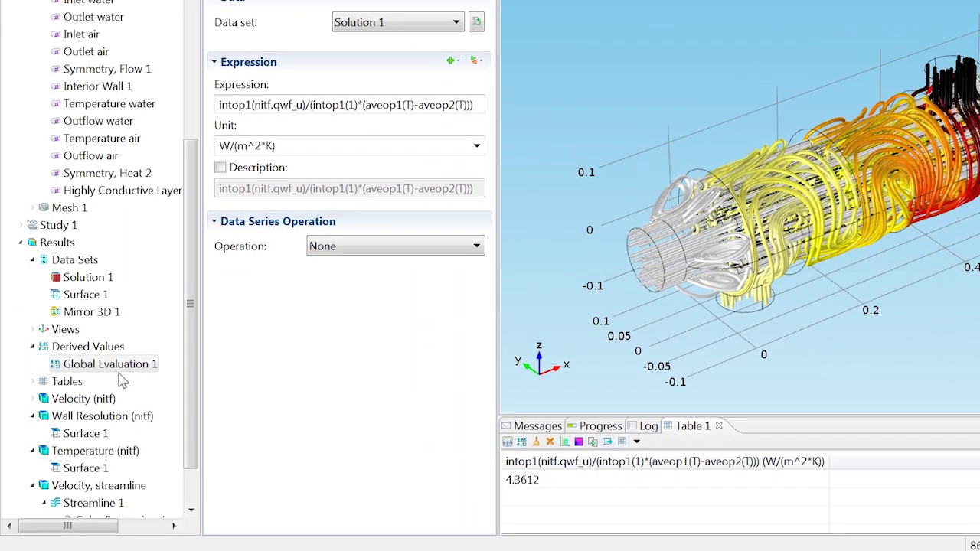
# Rename Global Evaluation 1 as "Heat Transfer Coefficient"
pyautogui.rightClick(115, 366)
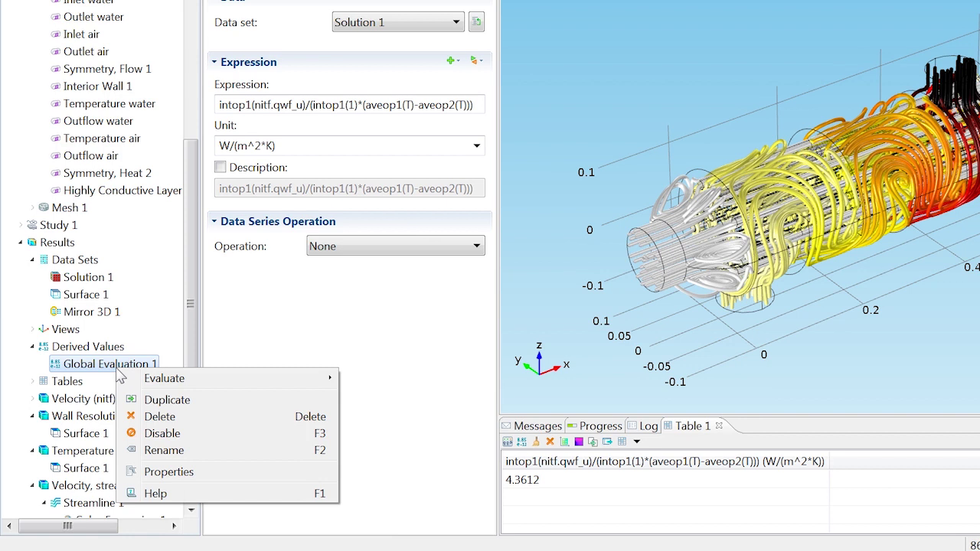
pyautogui.click(155, 451)
pyautogui.write('Heat Transfer Coefficient')
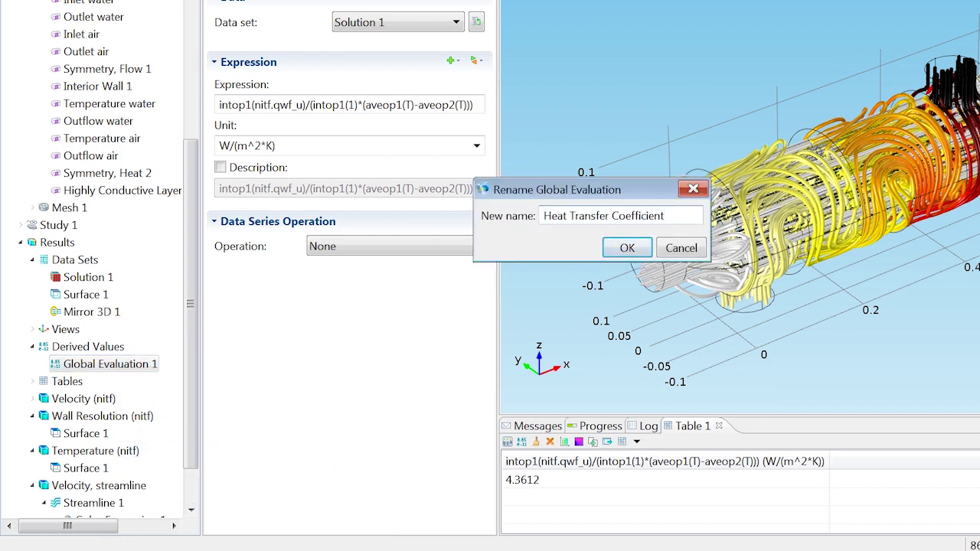
pyautogui.click(622, 249)
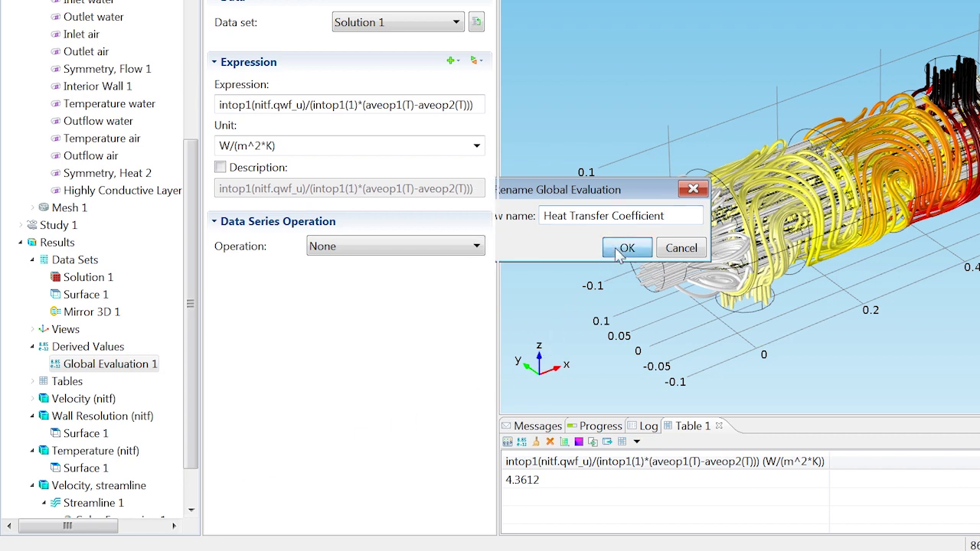
# Add a Surface Average under Derived Values on the Inlet water selection with the expression p and evaluate it
pyautogui.rightClick(114, 349)
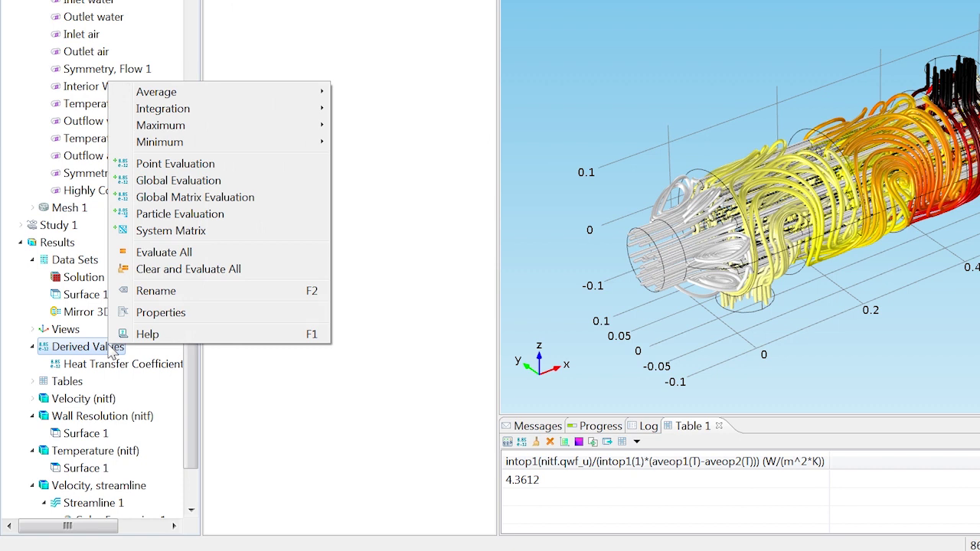
pyautogui.moveTo(229, 94)
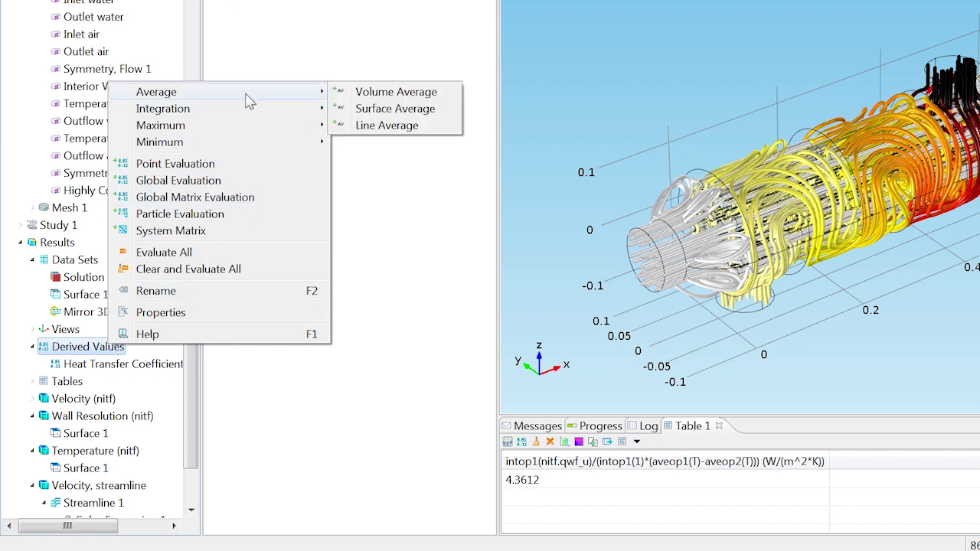
pyautogui.click(341, 110)
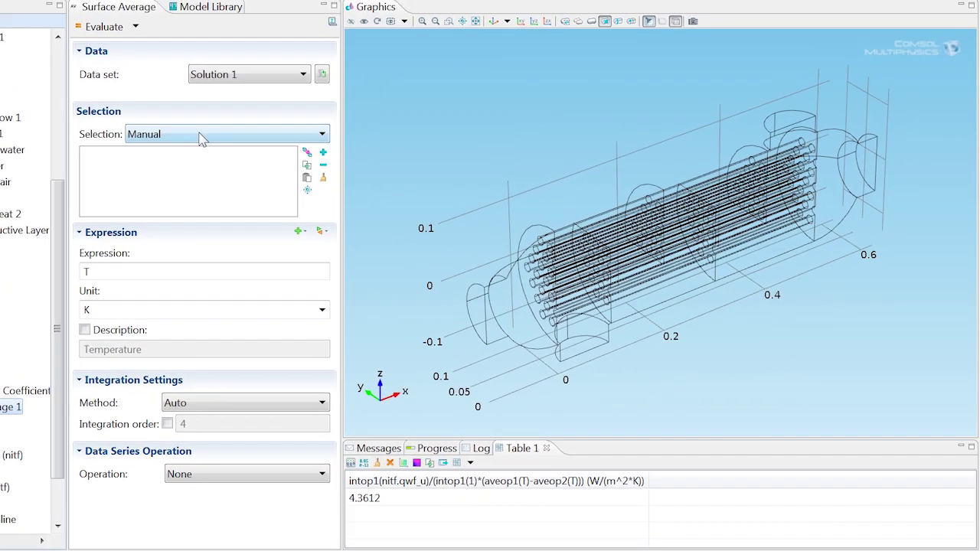
pyautogui.click(201, 138)
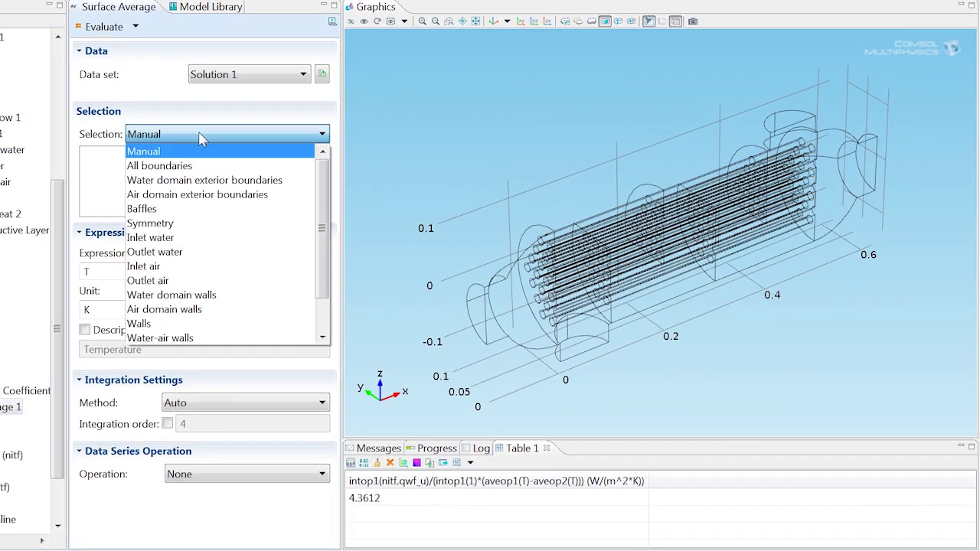
pyautogui.click(157, 238)
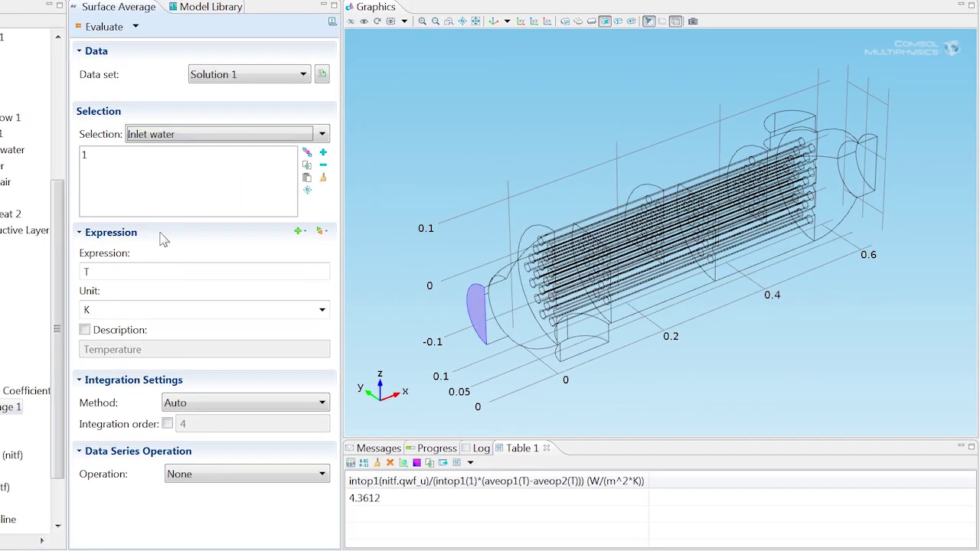
pyautogui.click(116, 275)
pyautogui.press('BackSpace')
pyautogui.write('p')
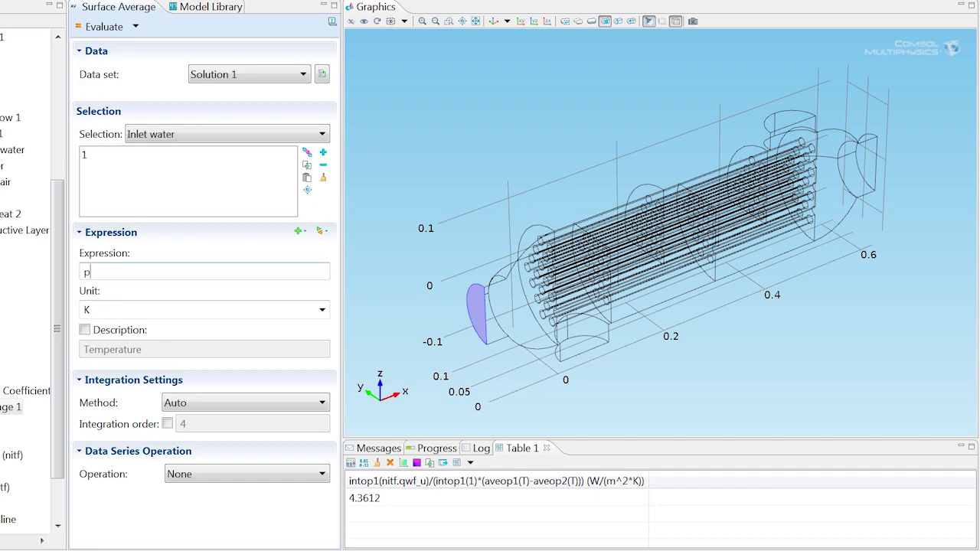
pyautogui.click(111, 28)
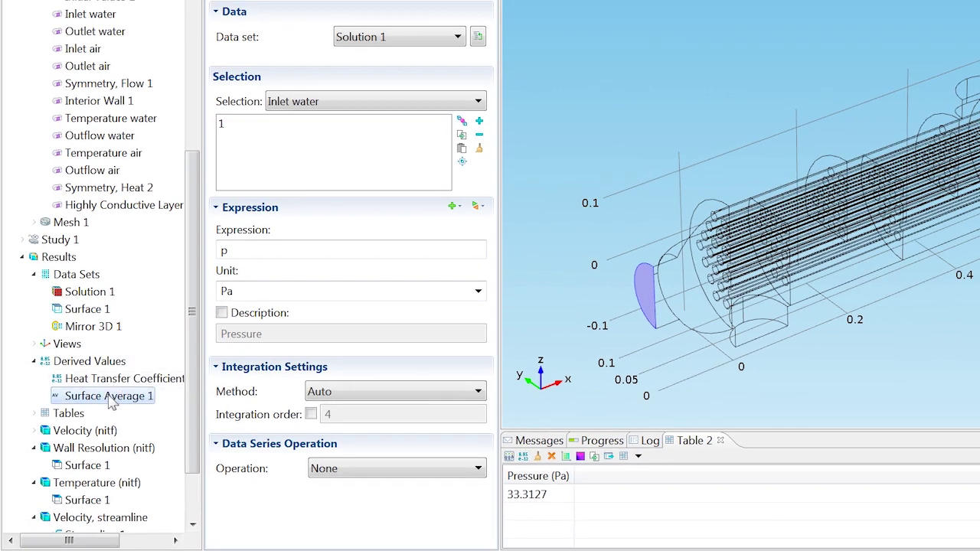
# Rename Surface Average 1 as "Inlet Pressure, Water"
pyautogui.rightClick(111, 403)
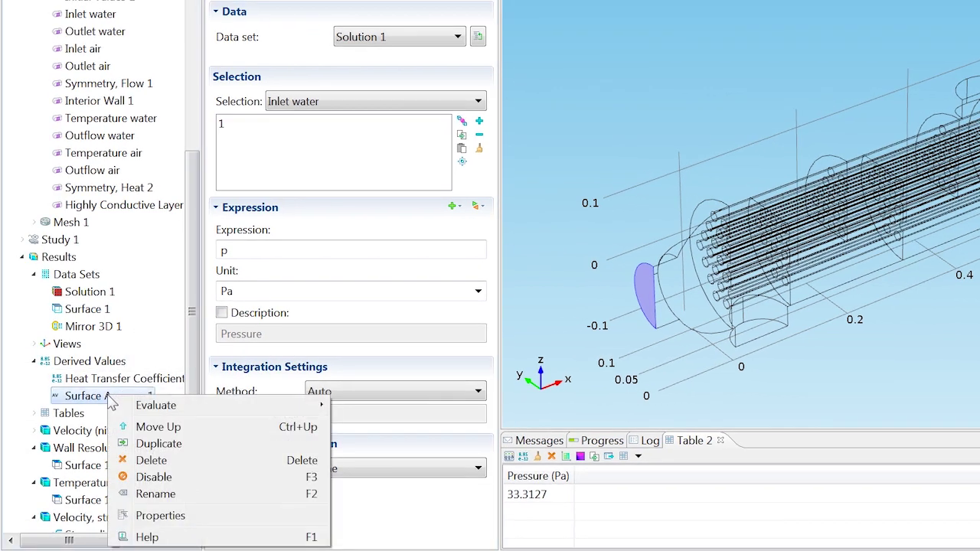
pyautogui.click(164, 494)
pyautogui.write('In')
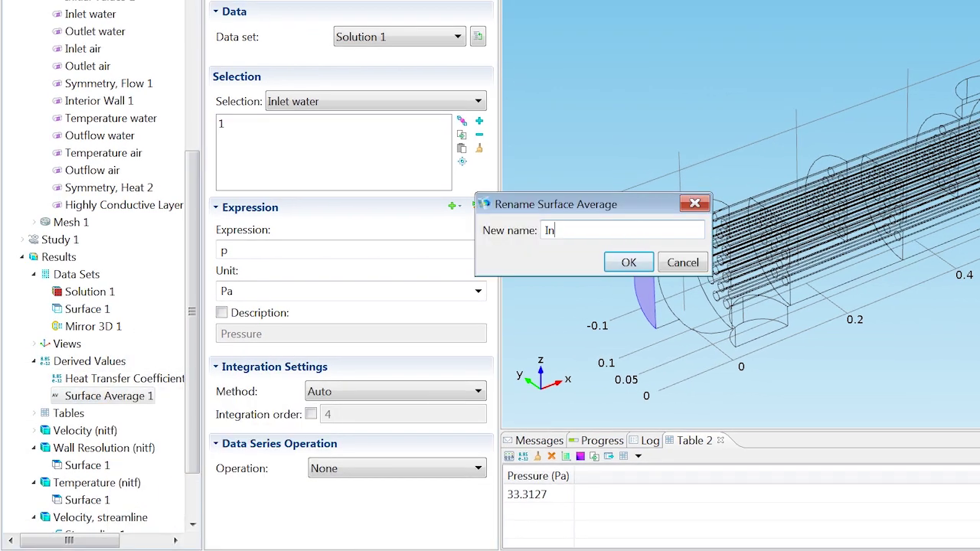
pyautogui.write('let Pressure, Water')
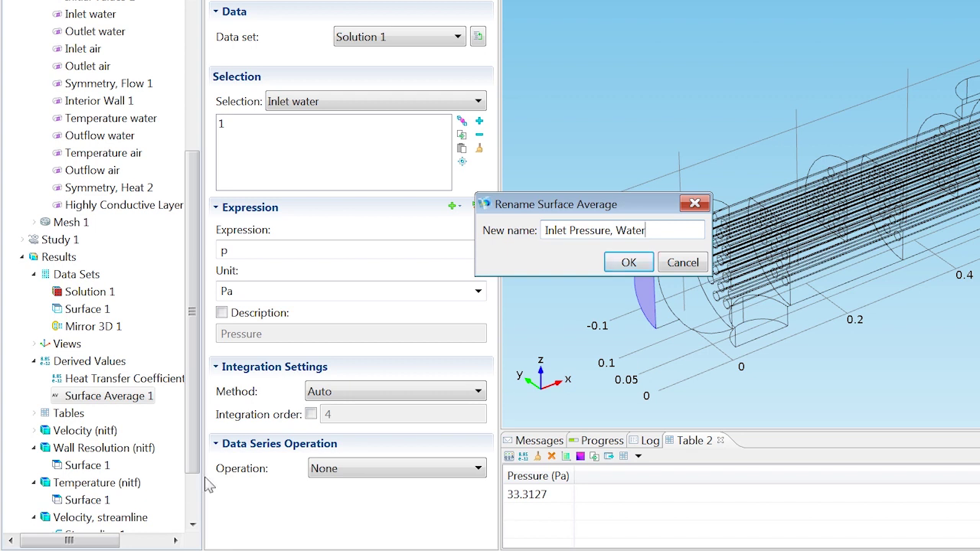
pyautogui.click(628, 262)
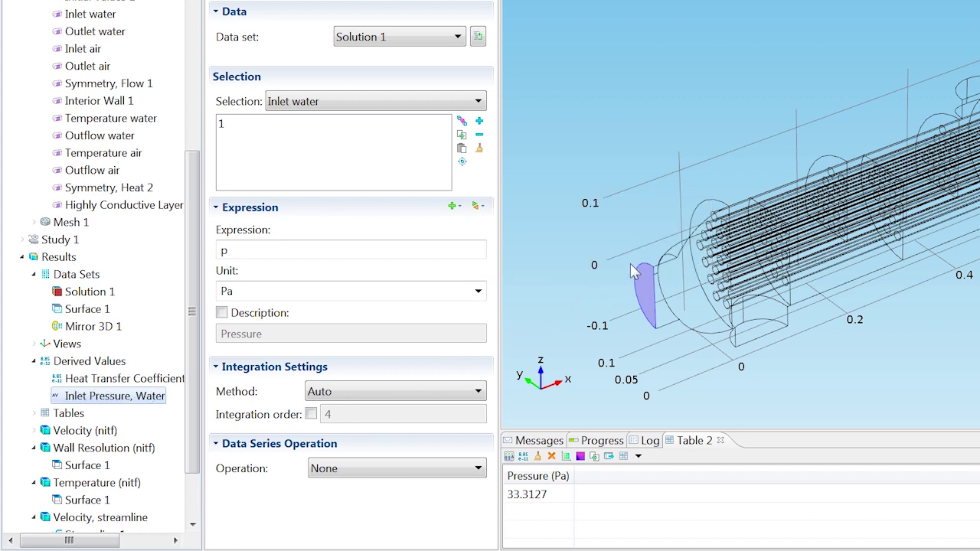
# Add another Surface Average under Derived Values on the Inlet air selection with the expression p and evaluate it
pyautogui.rightClick(122, 366)
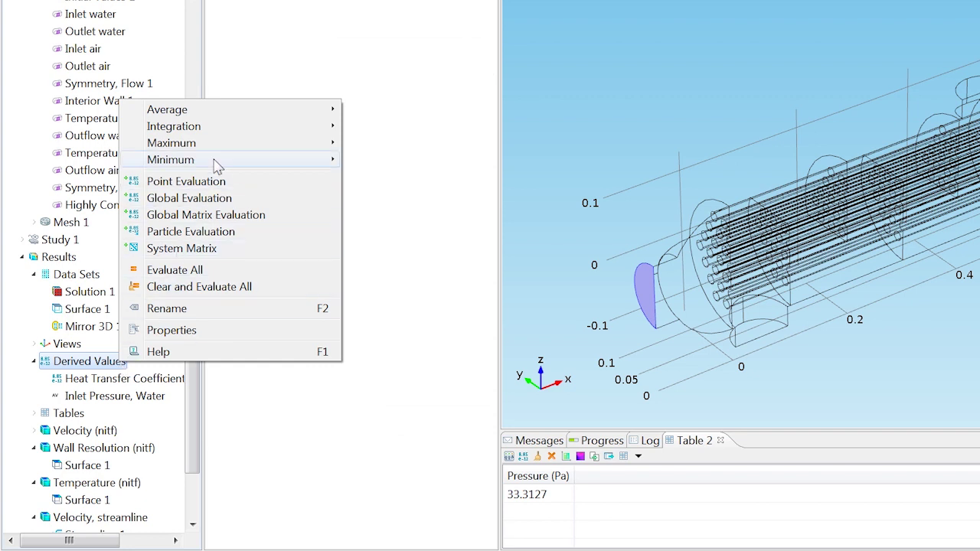
pyautogui.moveTo(219, 112)
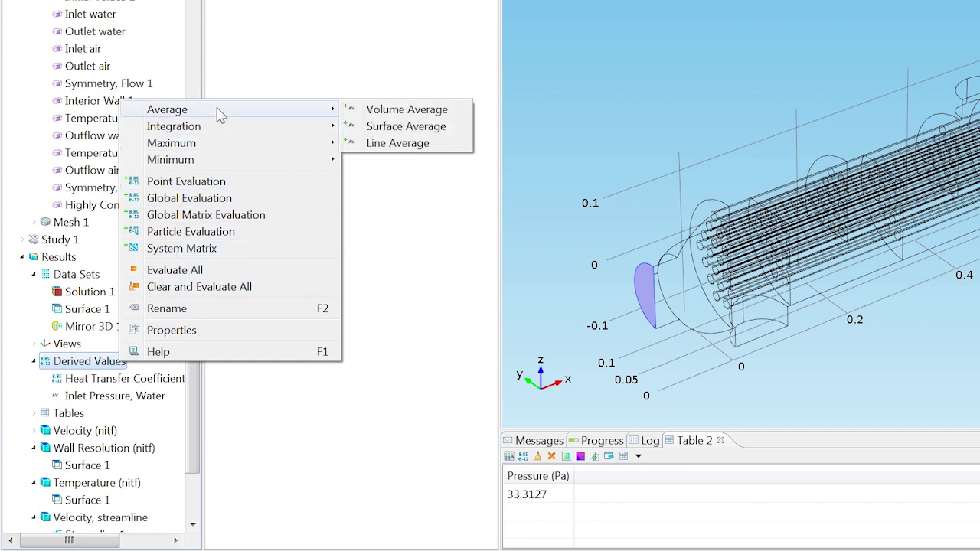
pyautogui.click(382, 126)
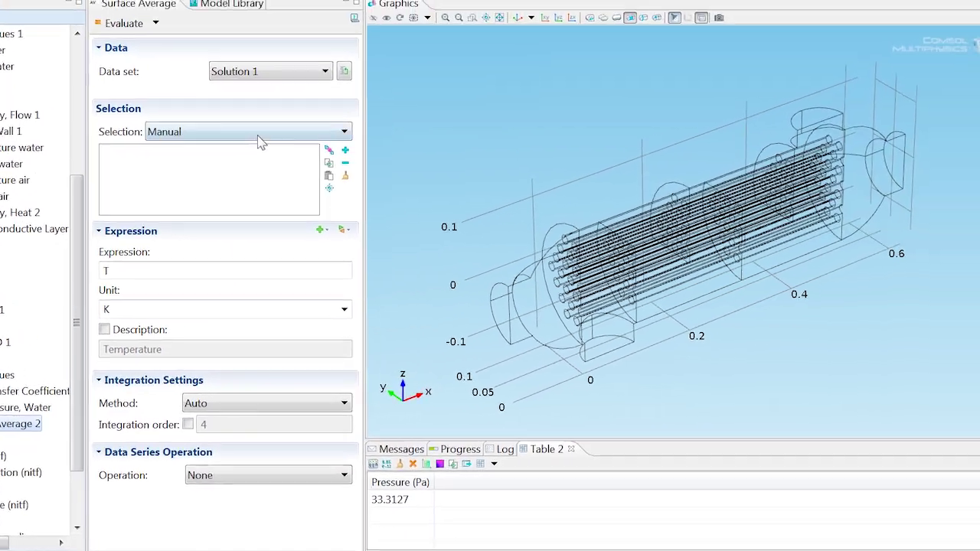
pyautogui.click(385, 103)
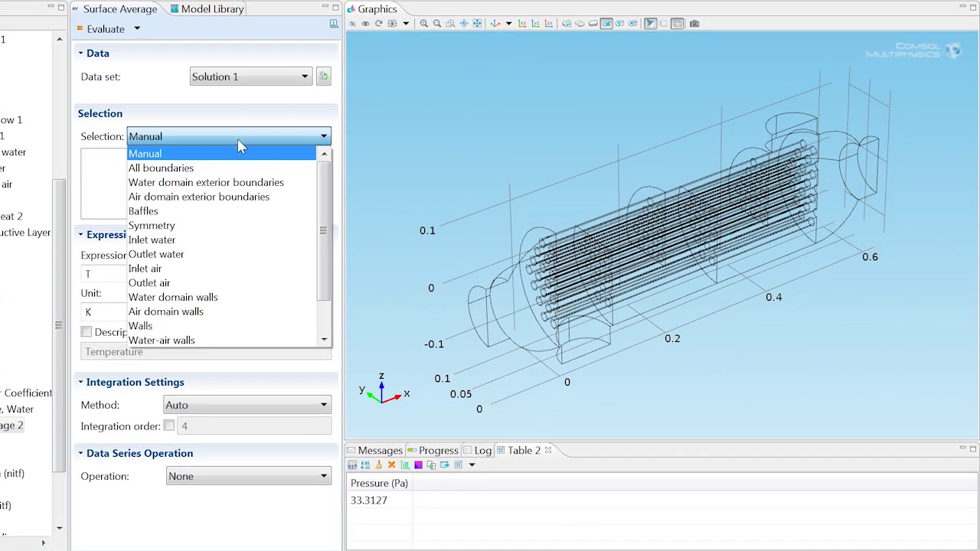
pyautogui.click(153, 269)
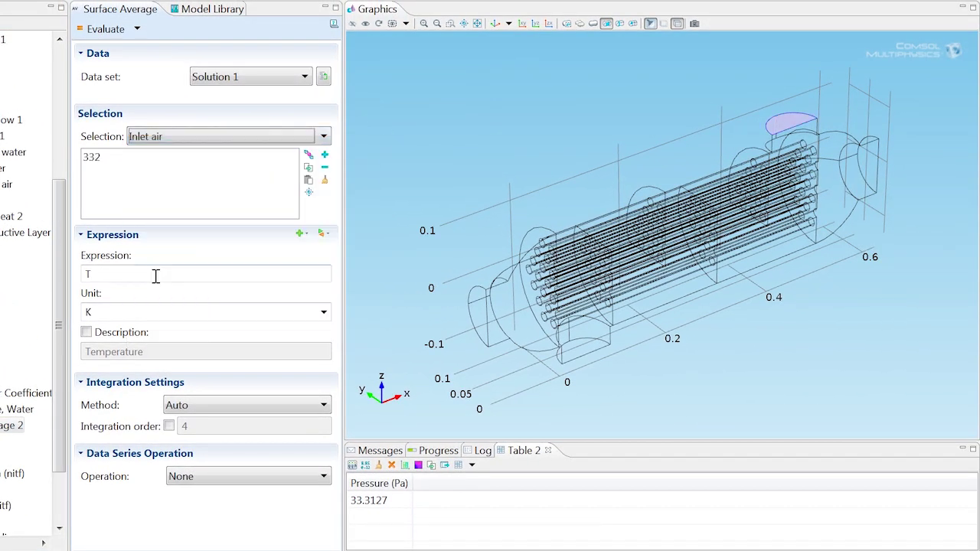
pyautogui.doubleClick(156, 276)
pyautogui.write('p')
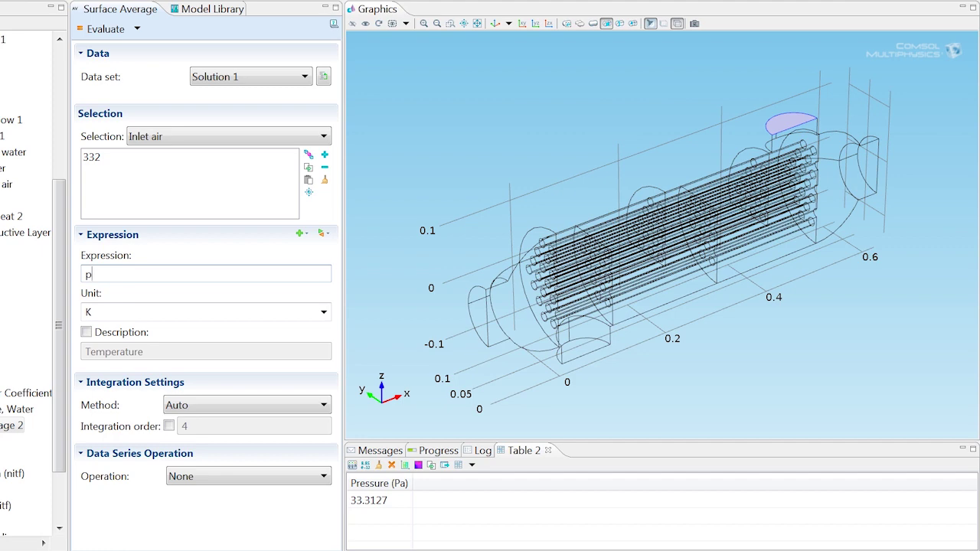
pyautogui.click(110, 35)
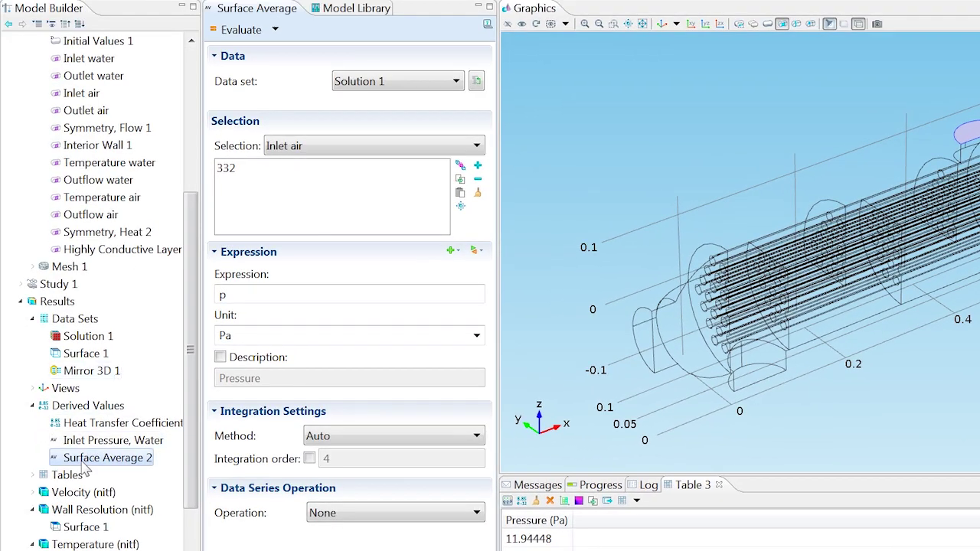
# Rename Surface Average 2 as "Inlet pressure, Air"
pyautogui.rightClick(82, 459)
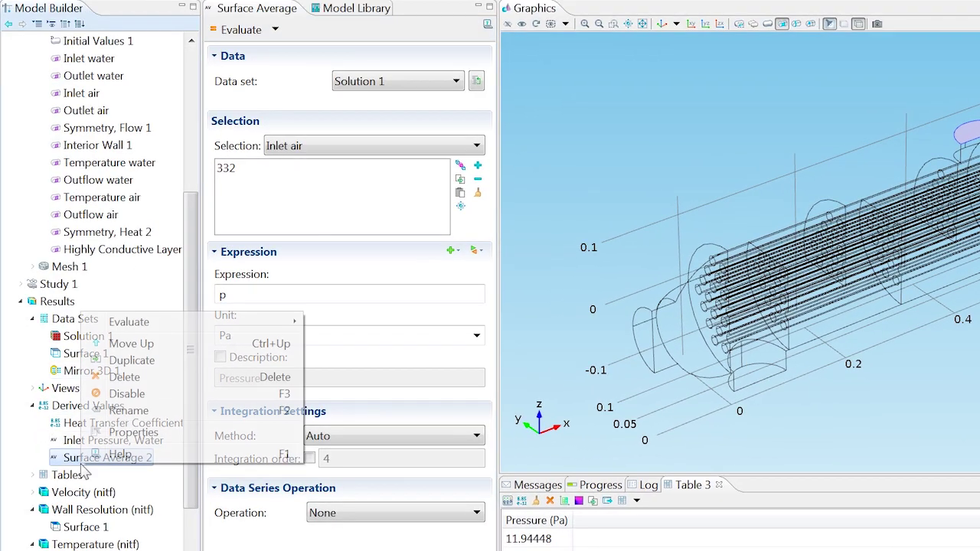
pyautogui.click(128, 412)
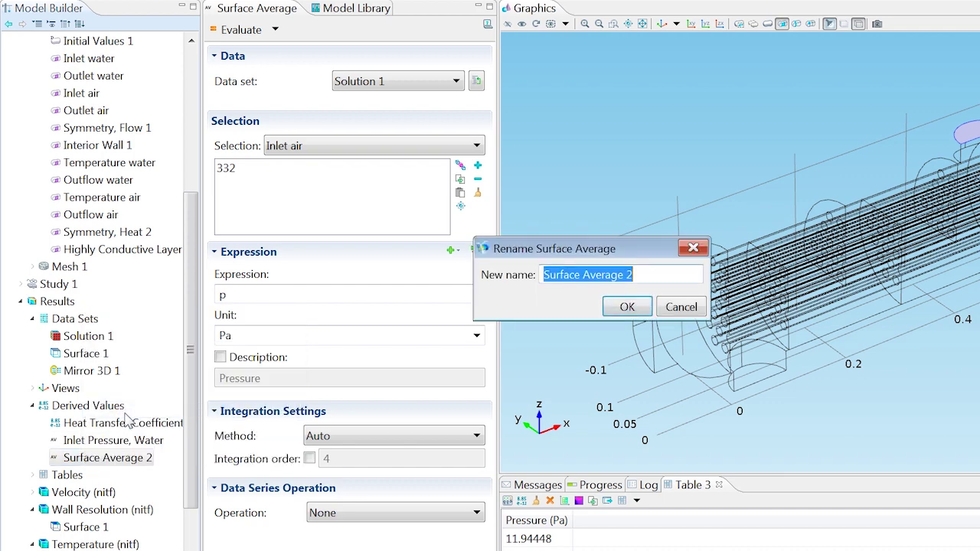
pyautogui.write('Inlet pressure, Air')
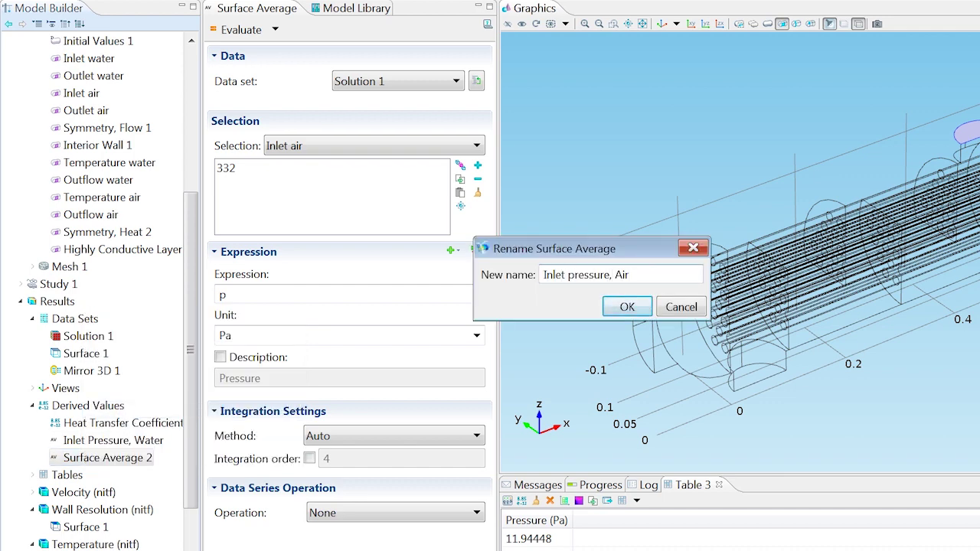